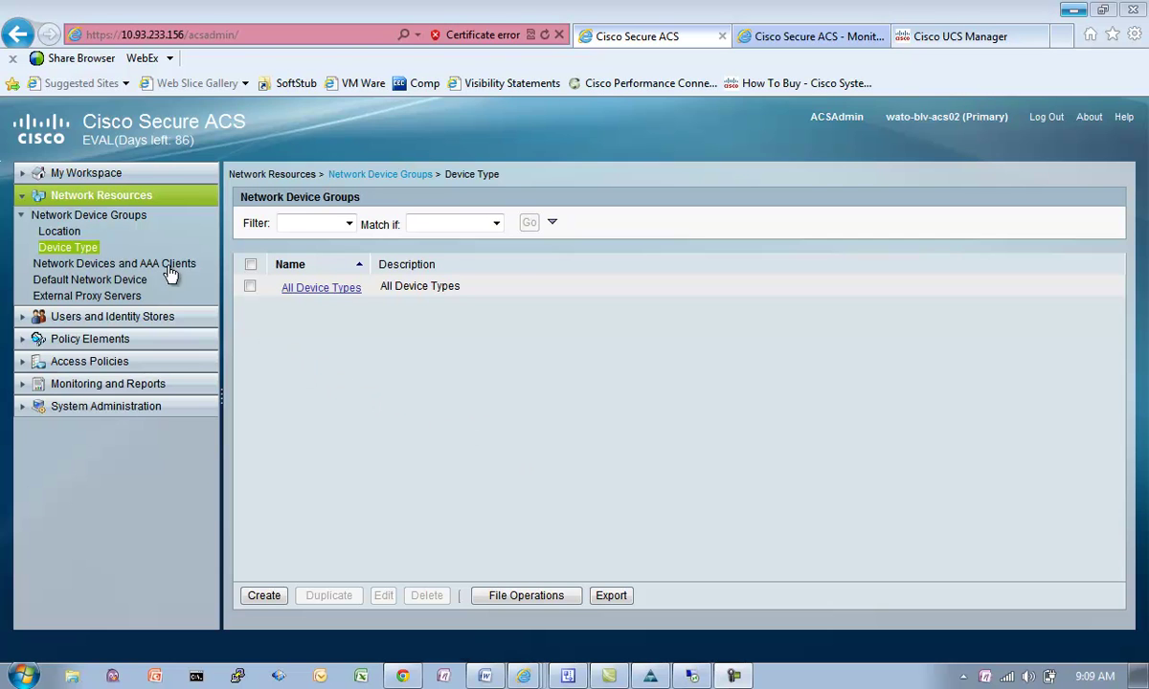
# Step: Create the location group wato-blv with description 'WATO Bellevue'
pyautogui.click(62, 233)
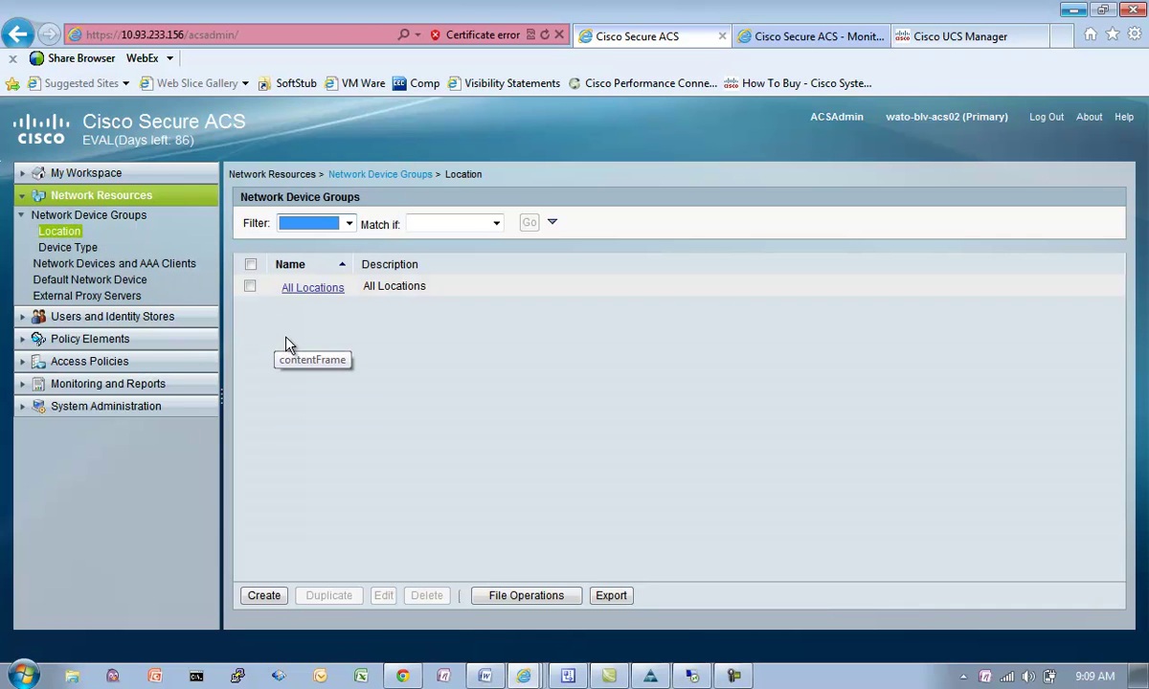
pyautogui.click(264, 595)
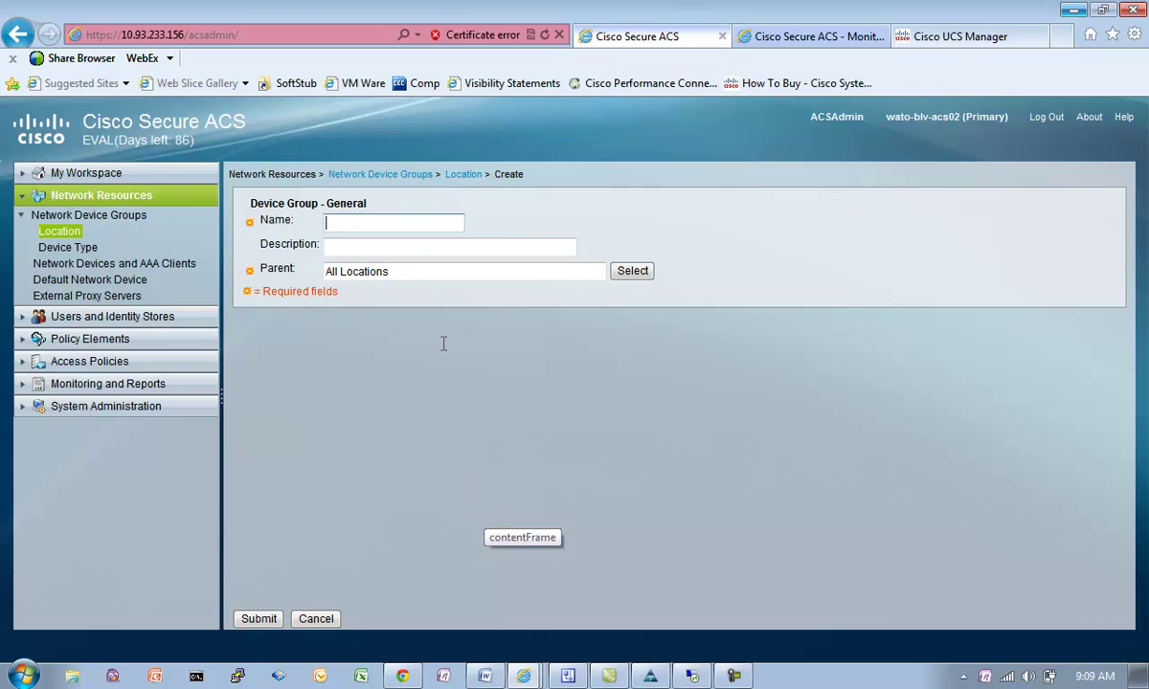
pyautogui.write('wat')
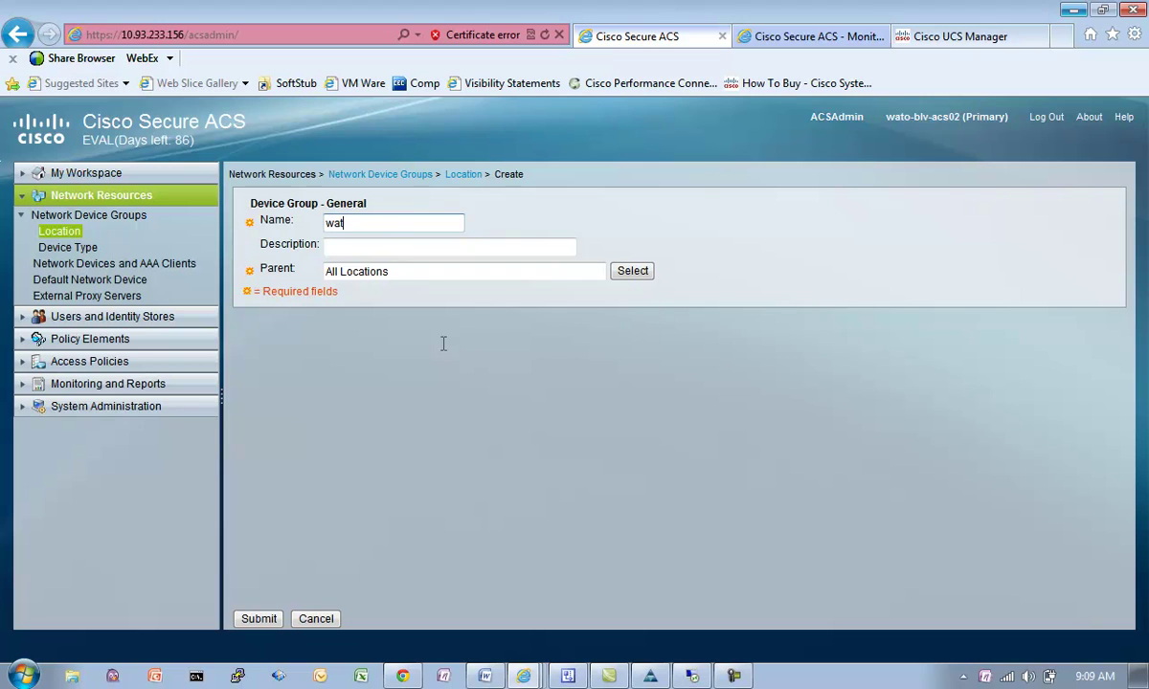
pyautogui.write('o-blv')
pyautogui.click(399, 247)
pyautogui.write('WATO Bellevue')
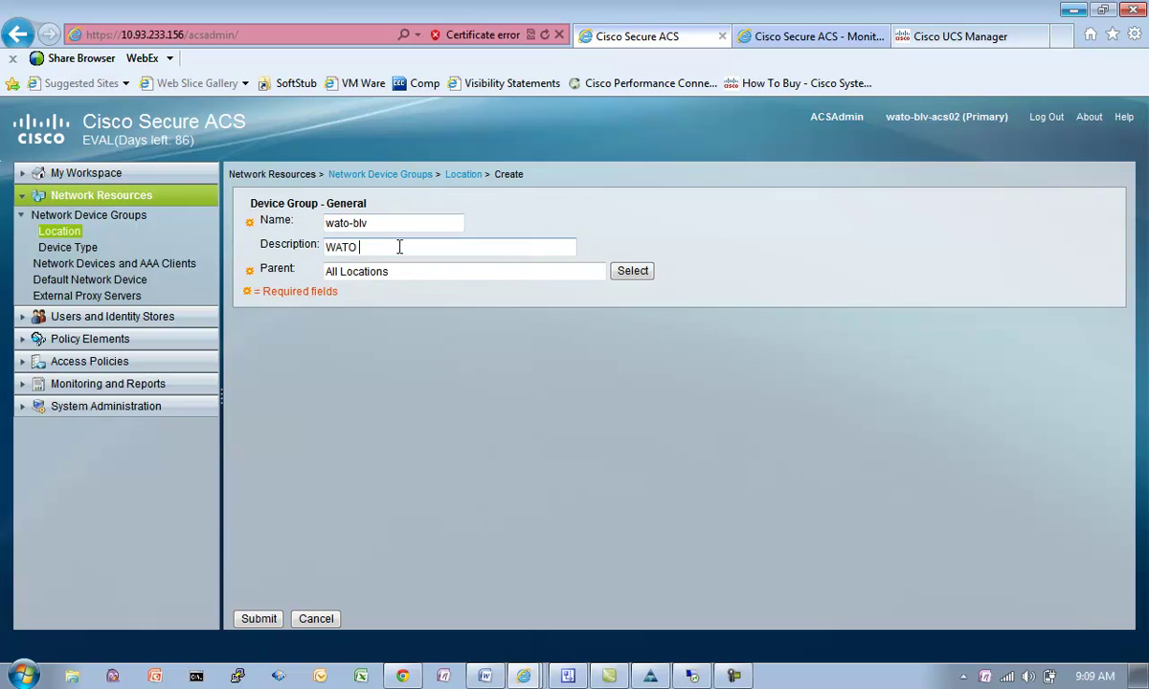
pyautogui.click(259, 619)
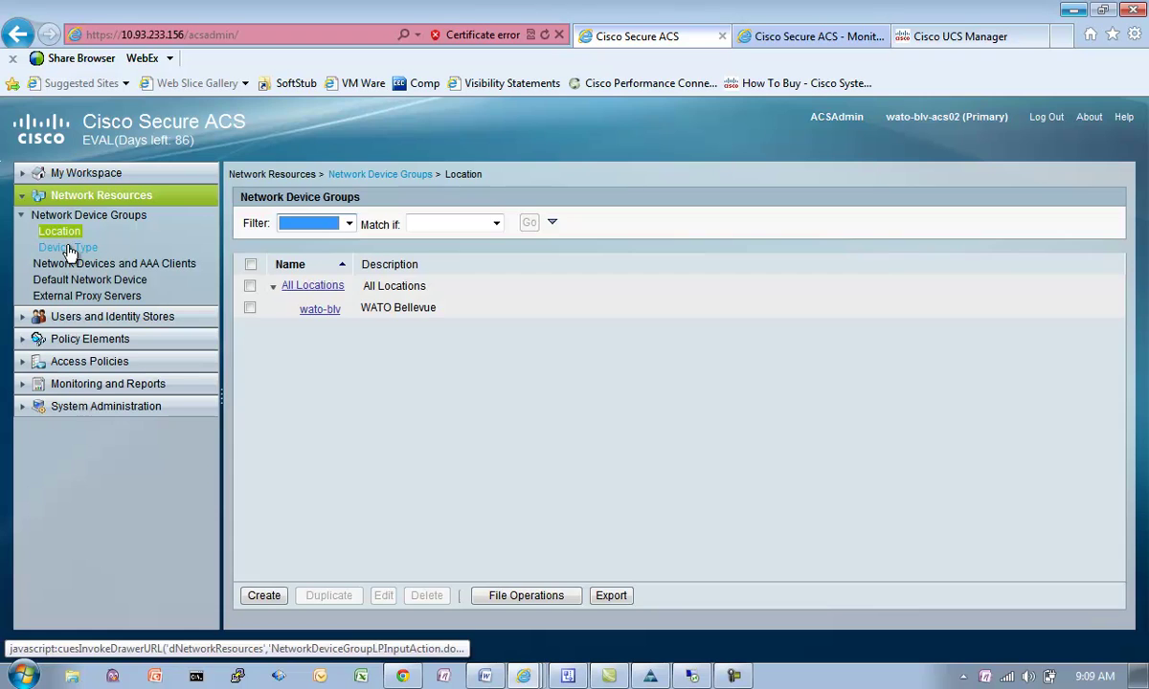
# Step: Create the device type group UCS with description 'Unified Computing System'
pyautogui.click(69, 248)
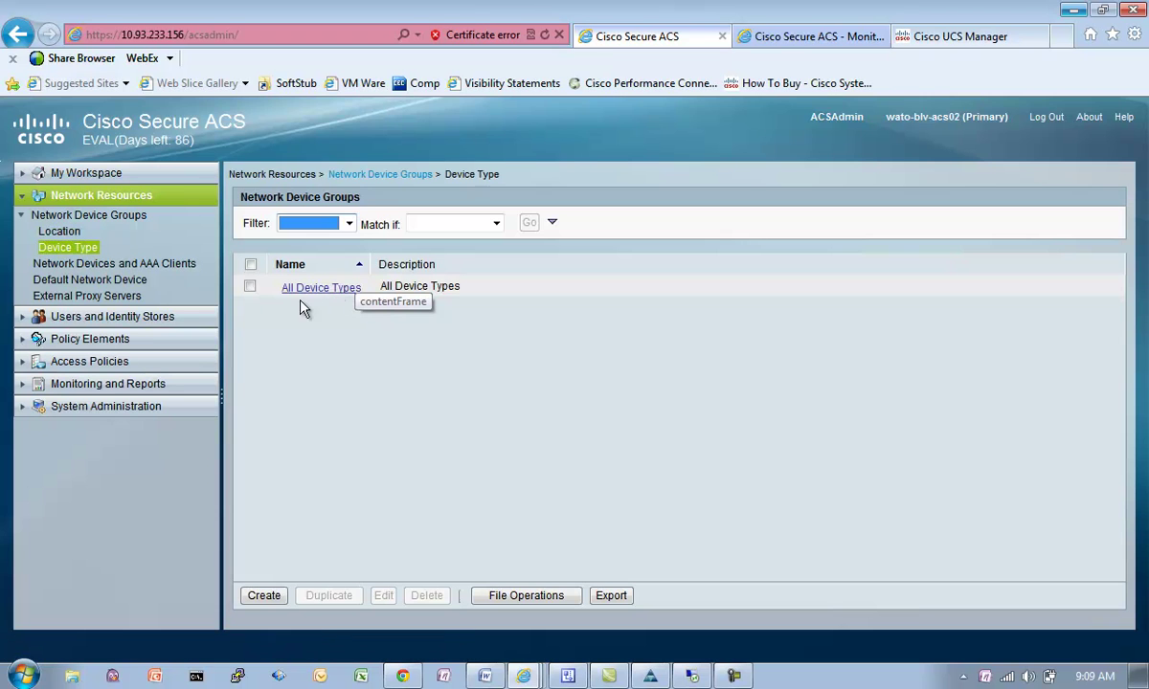
pyautogui.click(266, 599)
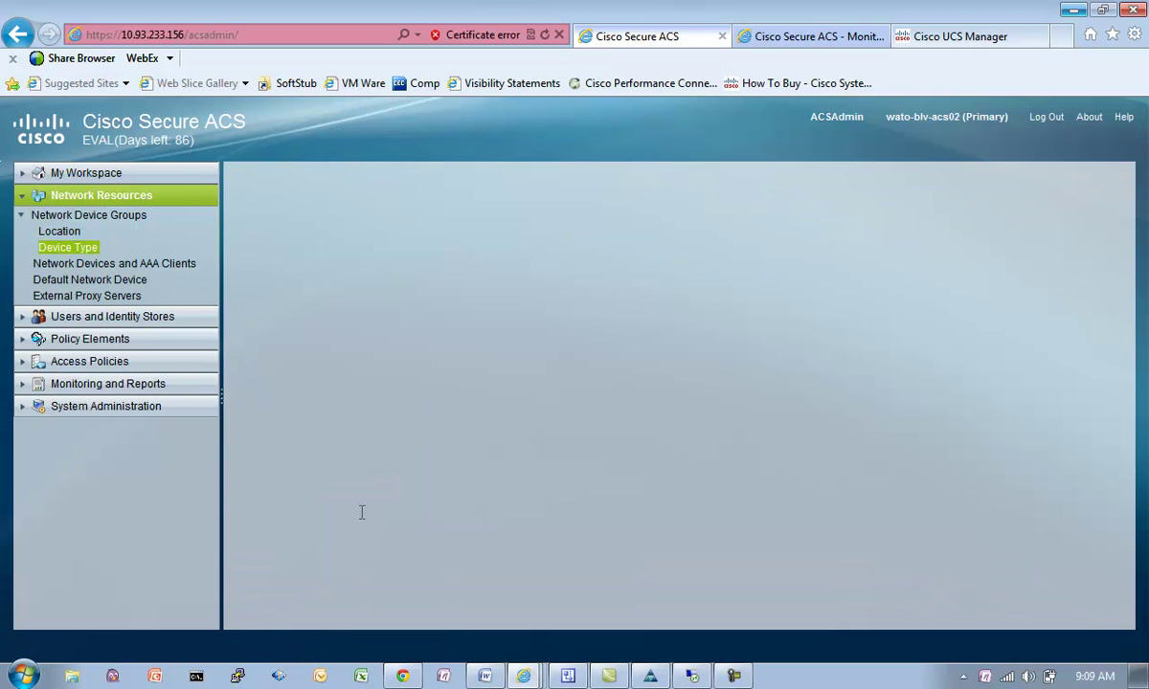
pyautogui.write('UCS')
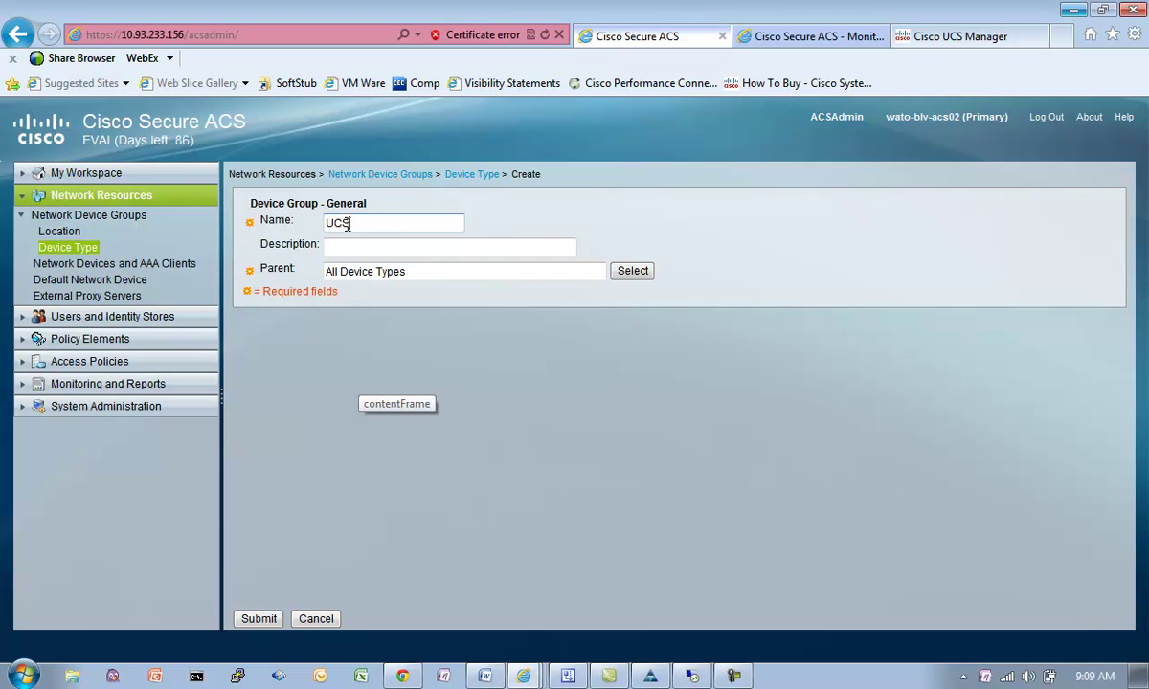
pyautogui.click(349, 251)
pyautogui.write('Unified Coim')
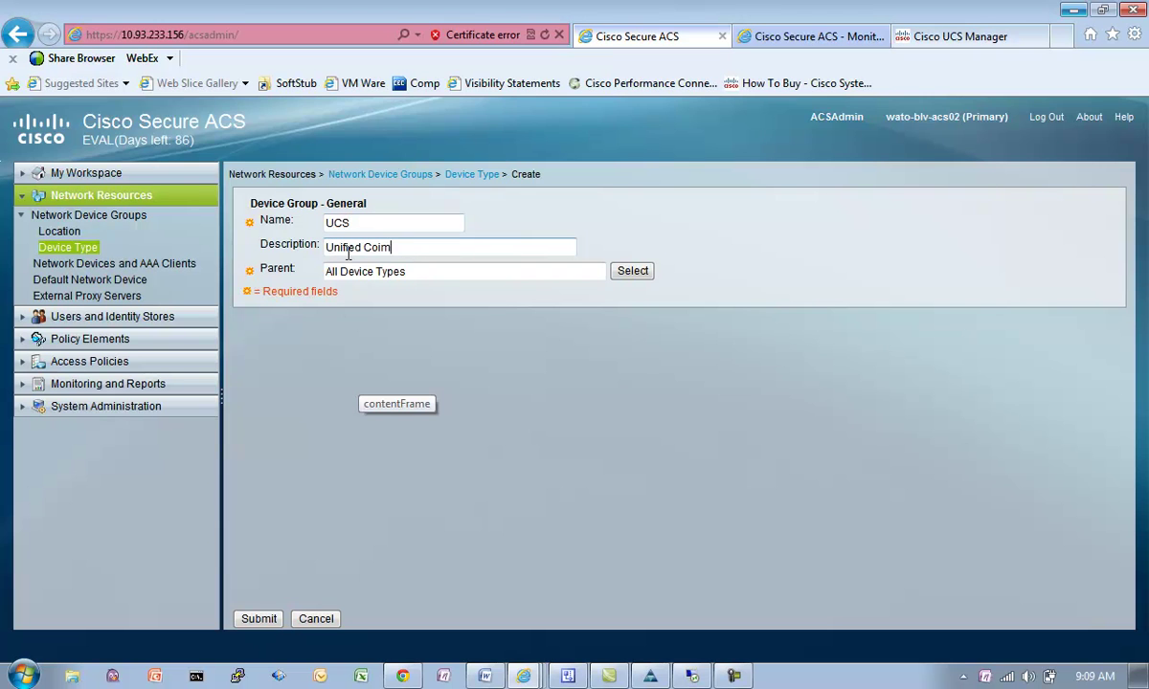
pyautogui.press('BackSpace')
pyautogui.press('BackSpace')
pyautogui.write('mputing System')
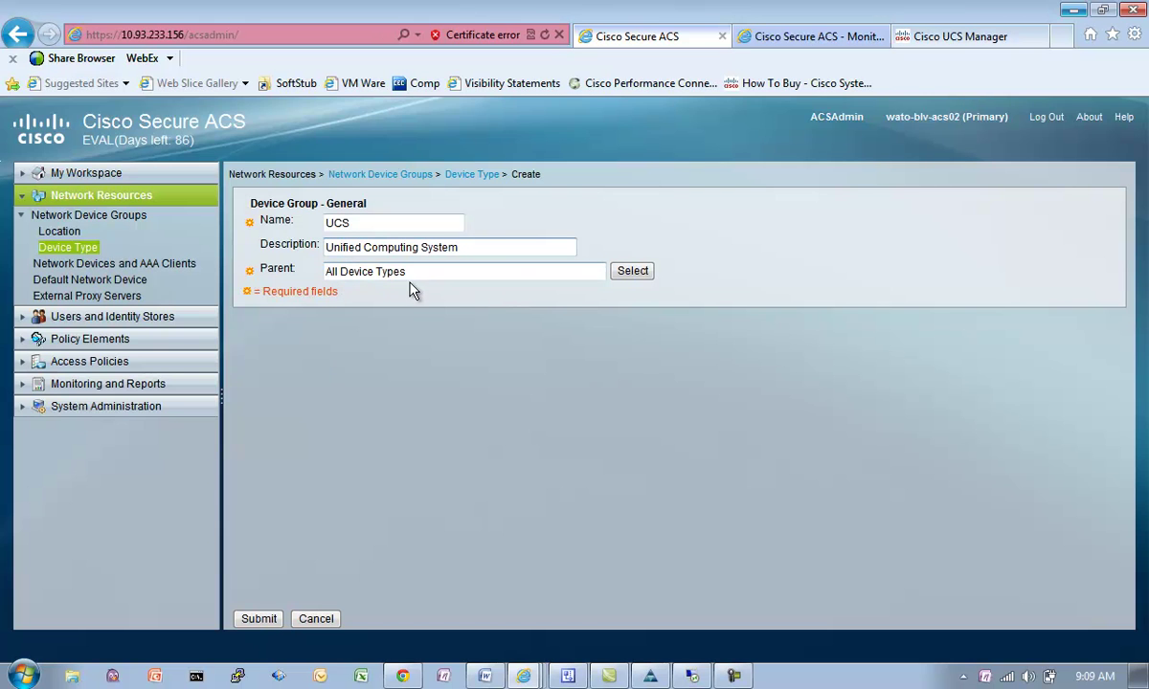
pyautogui.click(251, 619)
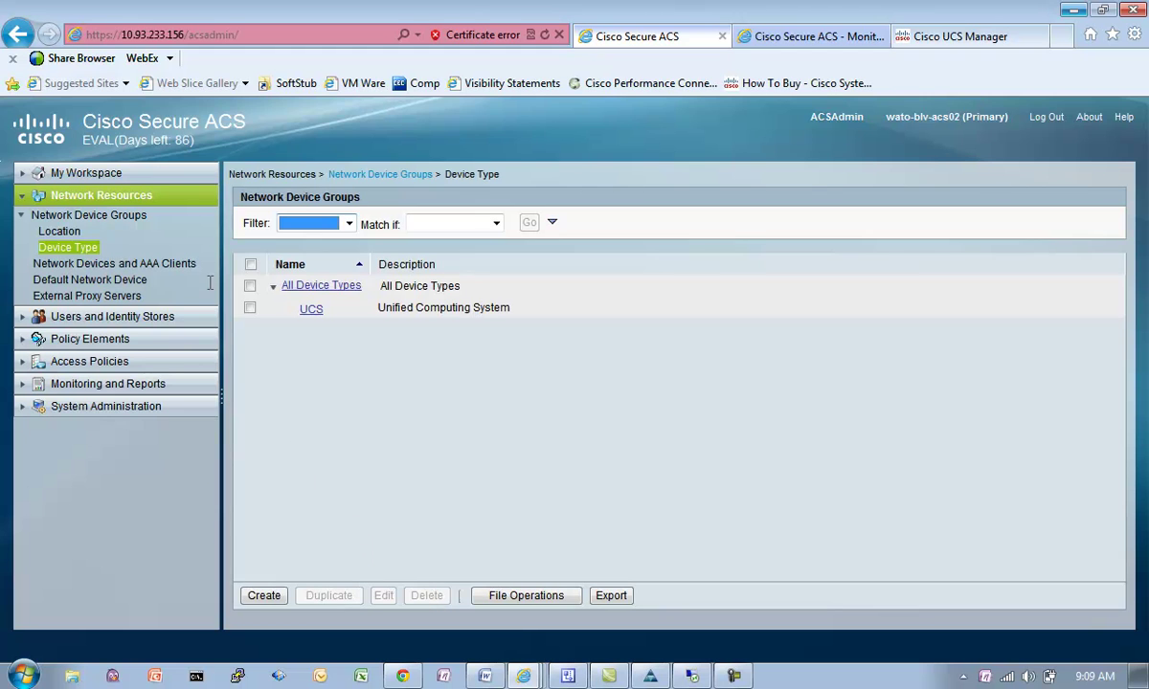
pyautogui.click(180, 269)
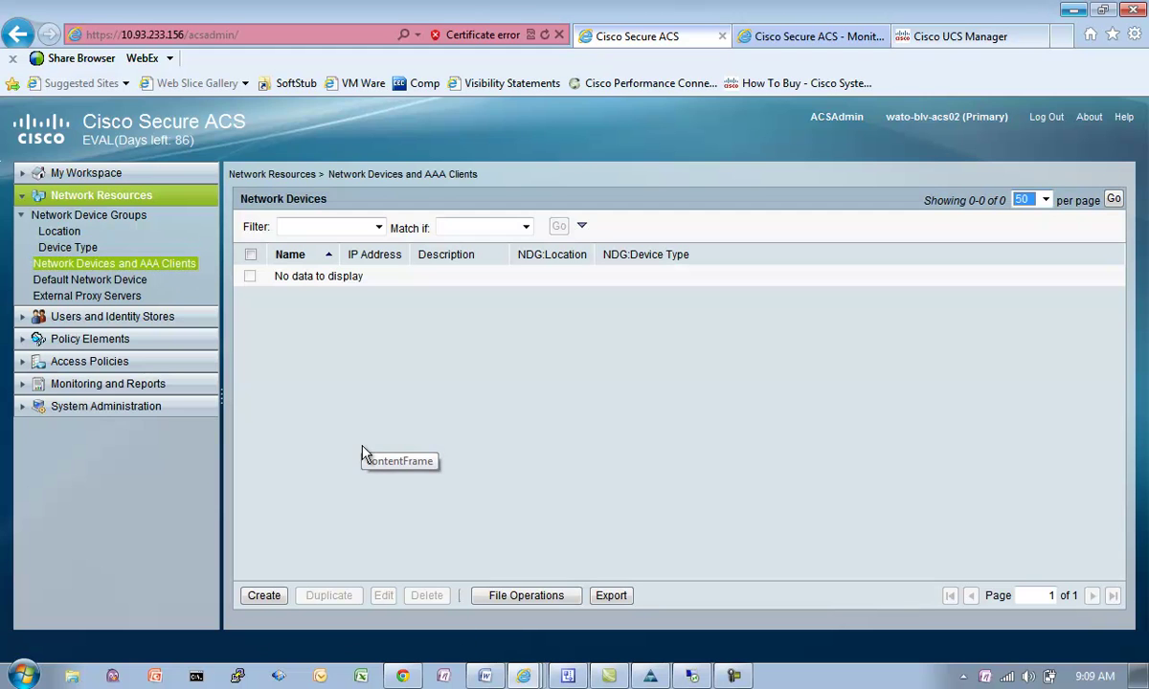
# Step: Start a new network device named wato-blv-ucs
pyautogui.click(272, 595)
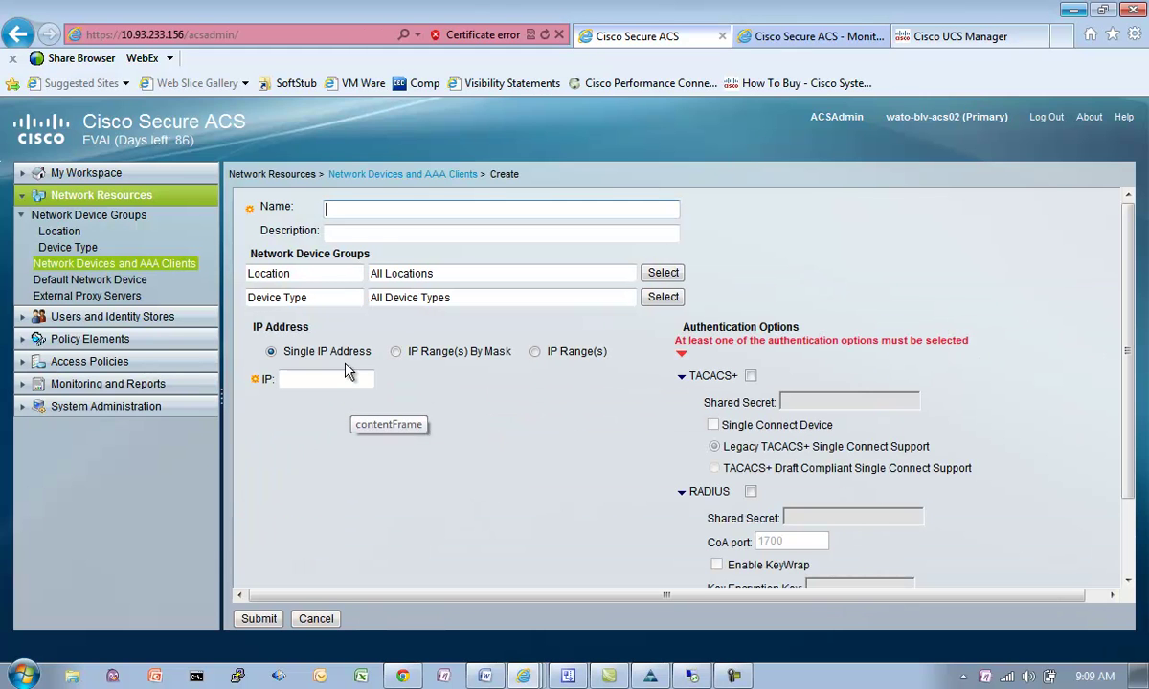
pyautogui.write('UCS')
pyautogui.press('BackSpace')
pyautogui.press('BackSpace')
pyautogui.press('BackSpace')
pyautogui.write('wa')
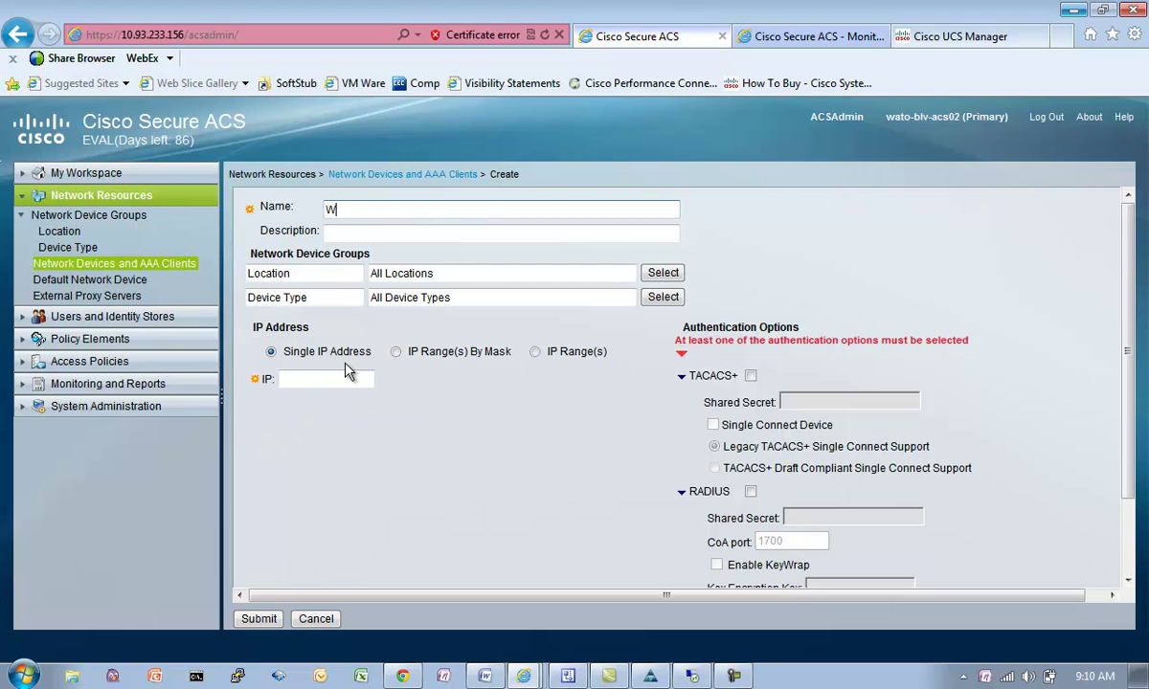
pyautogui.write('to-blv-ucs')
# Step: Assign the device location wato-blv and device type UCS, using IP Range(s) addressing
pyautogui.click(639, 271)
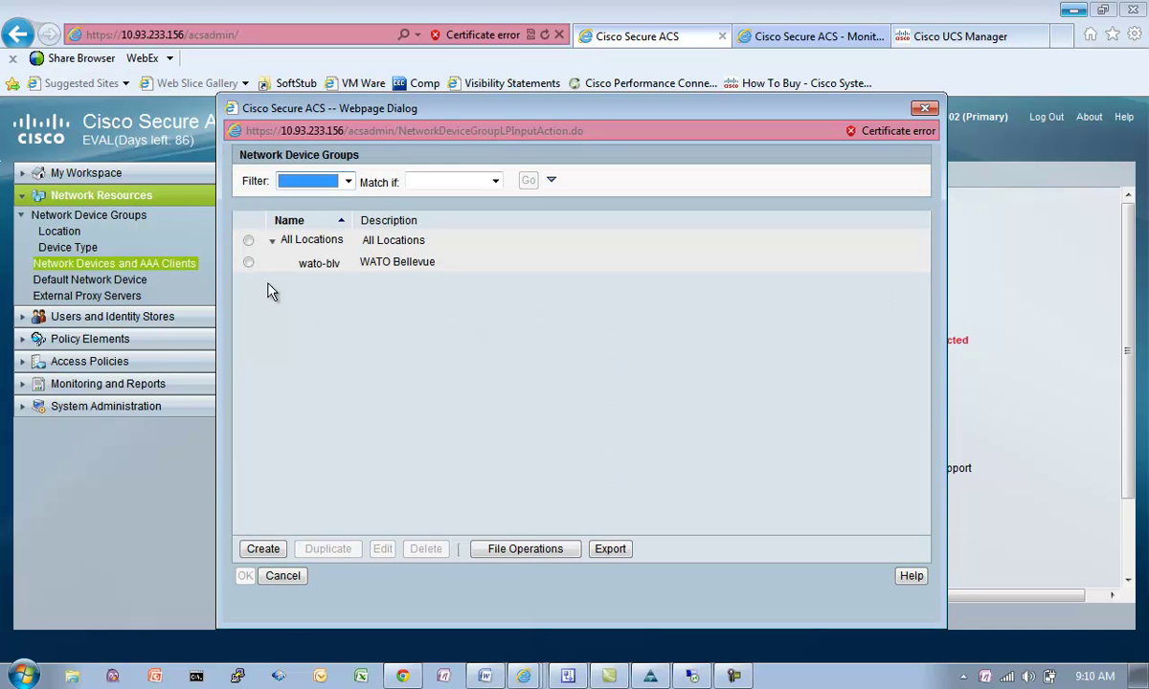
pyautogui.click(249, 262)
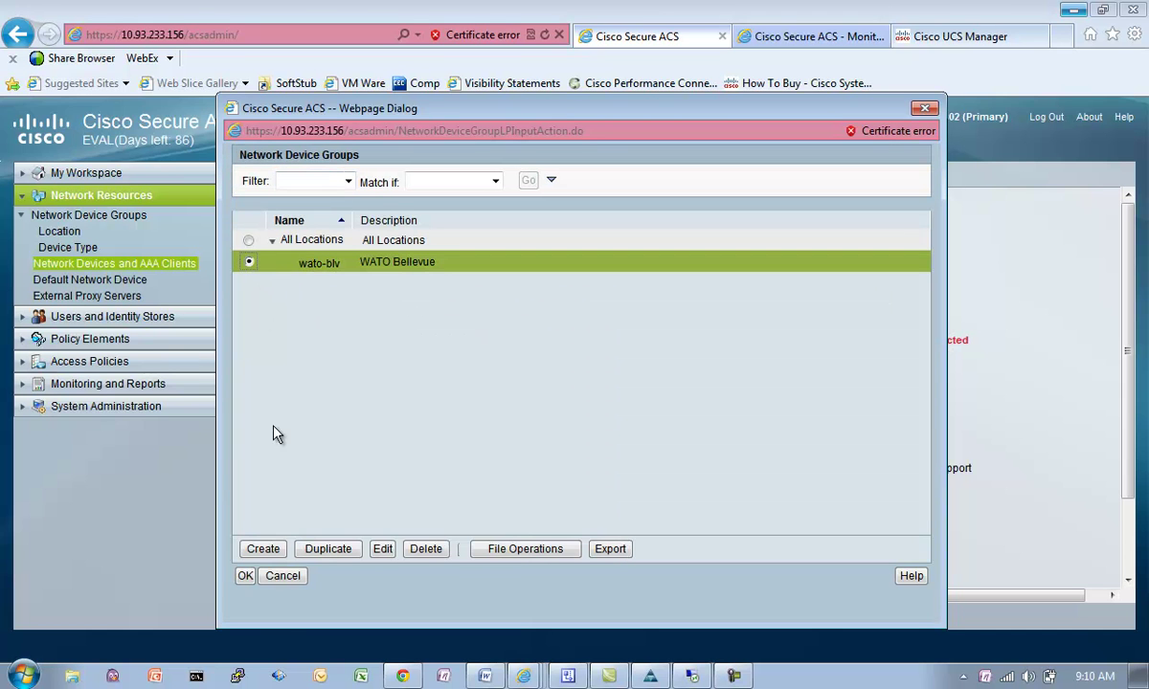
pyautogui.click(245, 576)
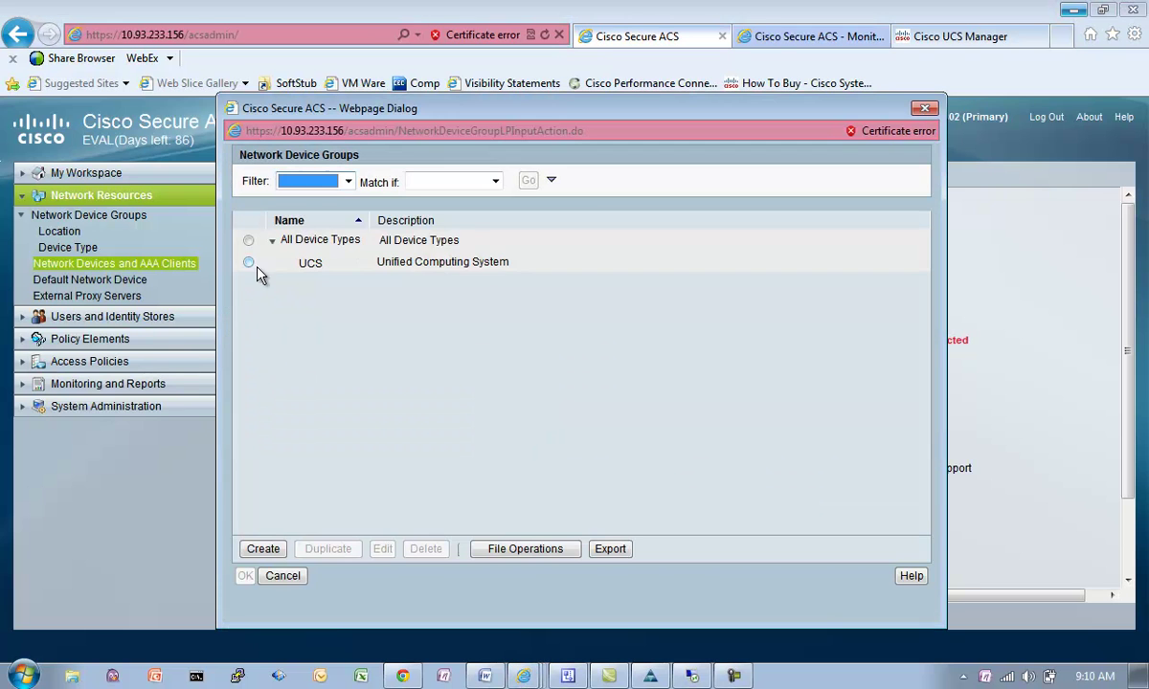
pyautogui.click(248, 264)
pyautogui.click(248, 264)
pyautogui.click(245, 575)
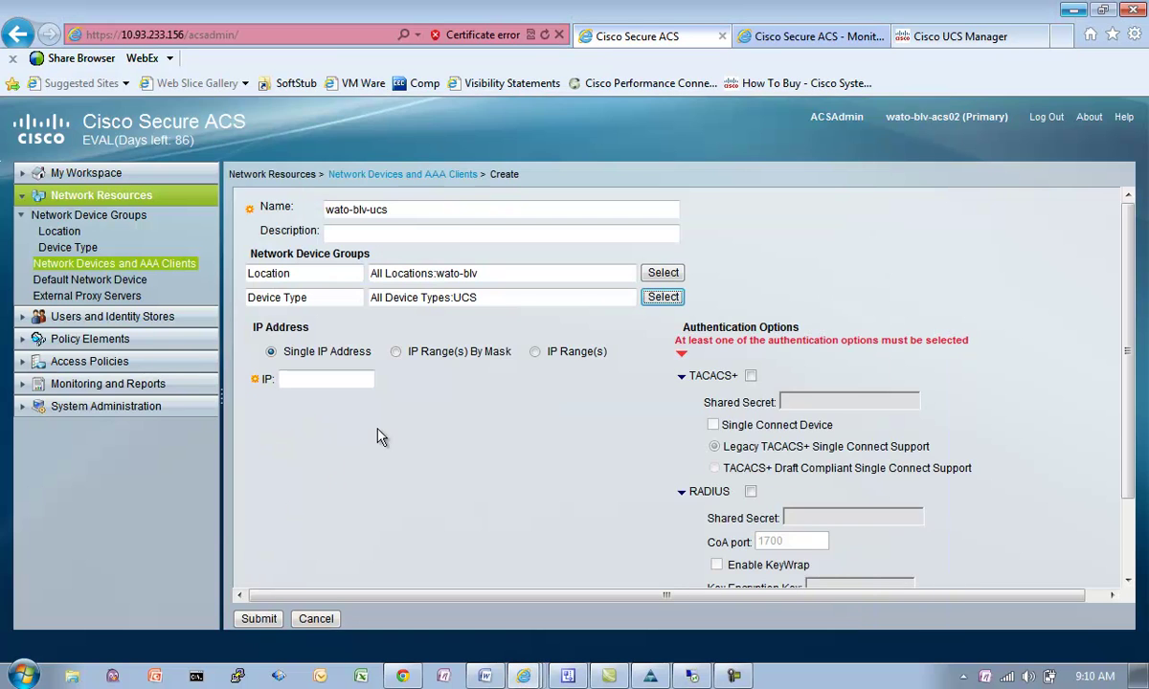
pyautogui.click(536, 352)
# Step: Add IP addresses 10.93.233.131, 10.93.233.132 and 10.93.233.133 to the device
pyautogui.click(359, 380)
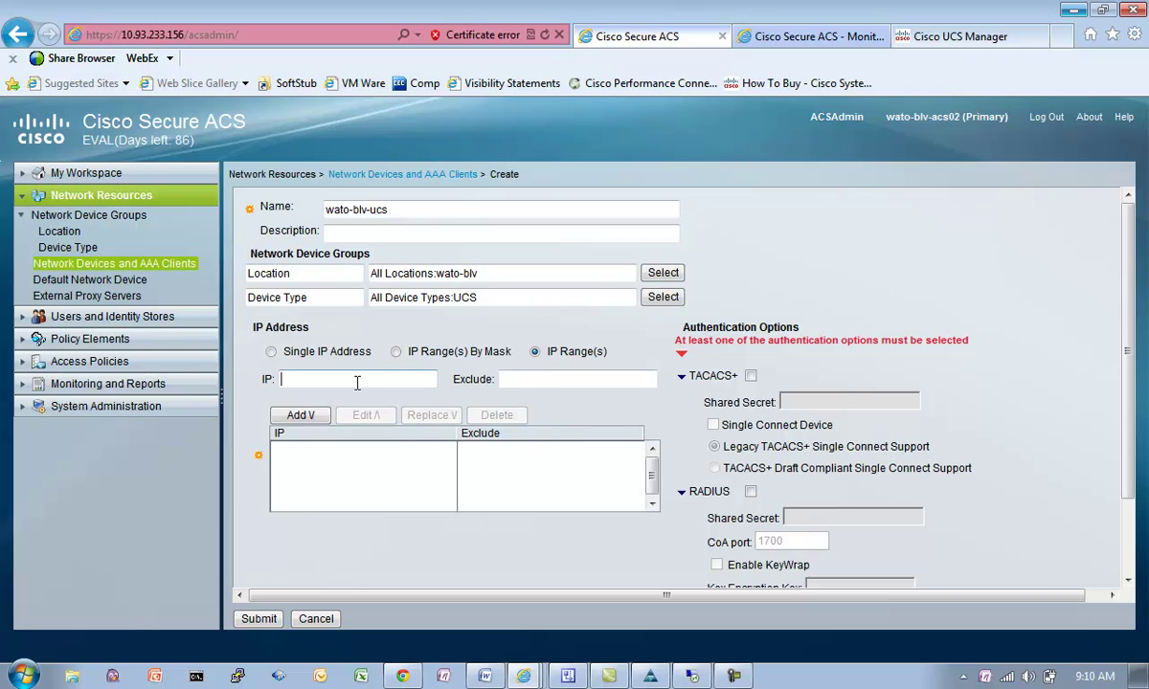
pyautogui.write('10.93.233.131')
pyautogui.click(300, 416)
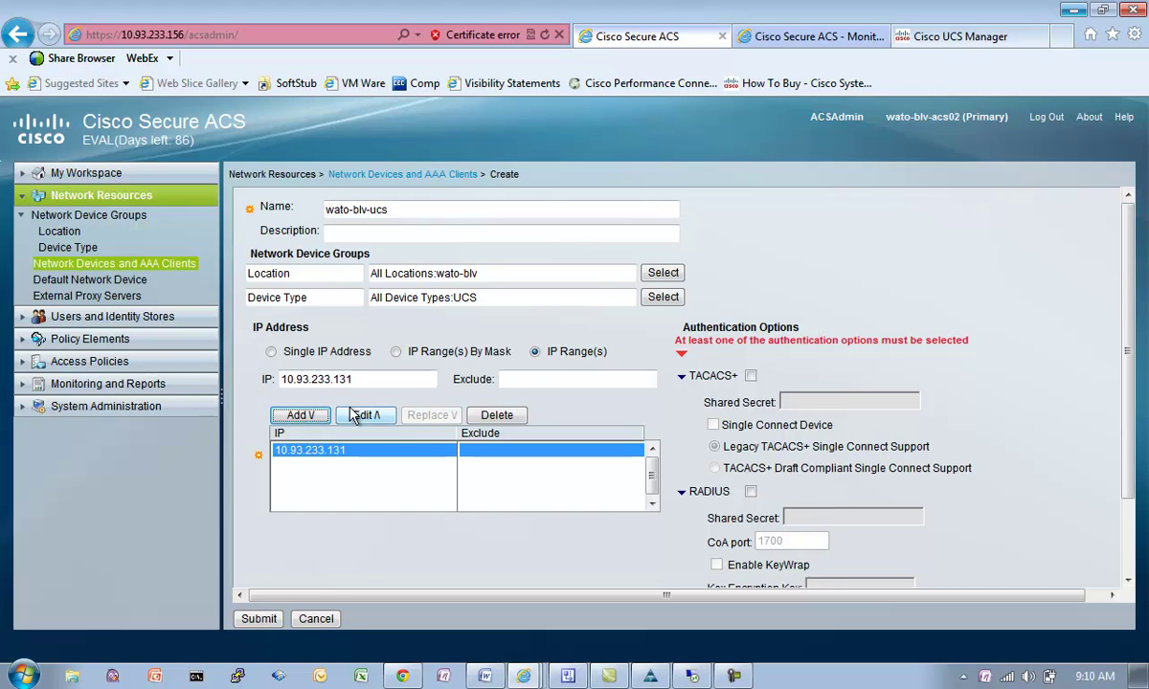
pyautogui.press('BackSpace')
pyautogui.write('2')
pyautogui.click(301, 416)
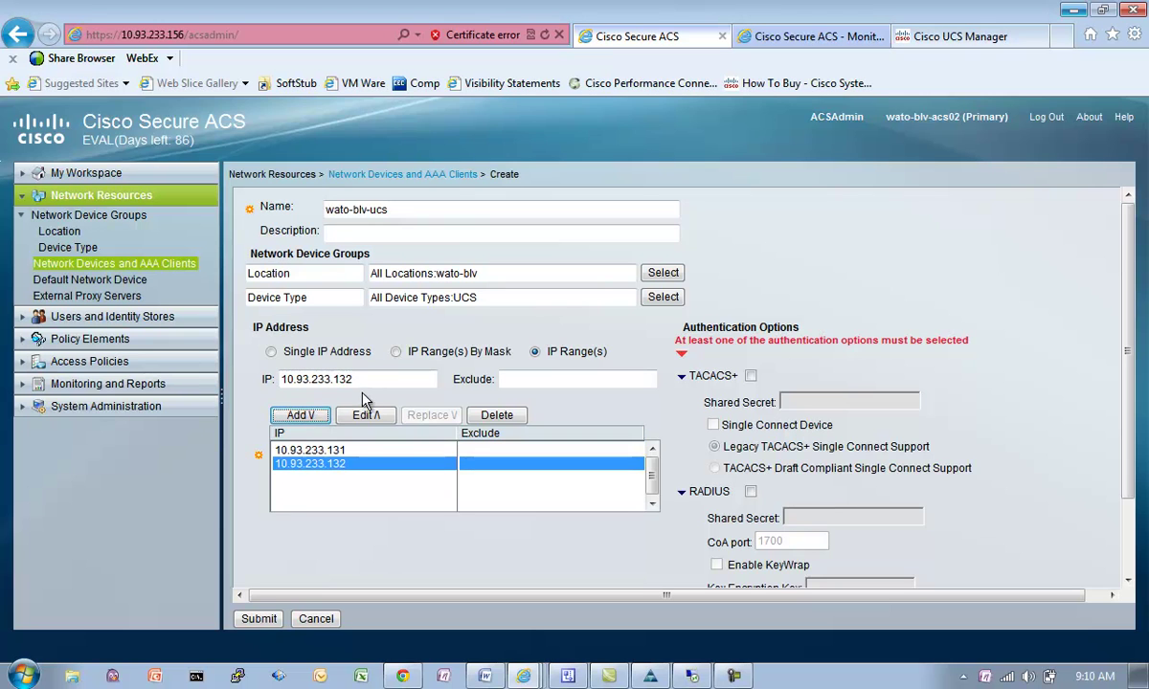
pyautogui.click(300, 416)
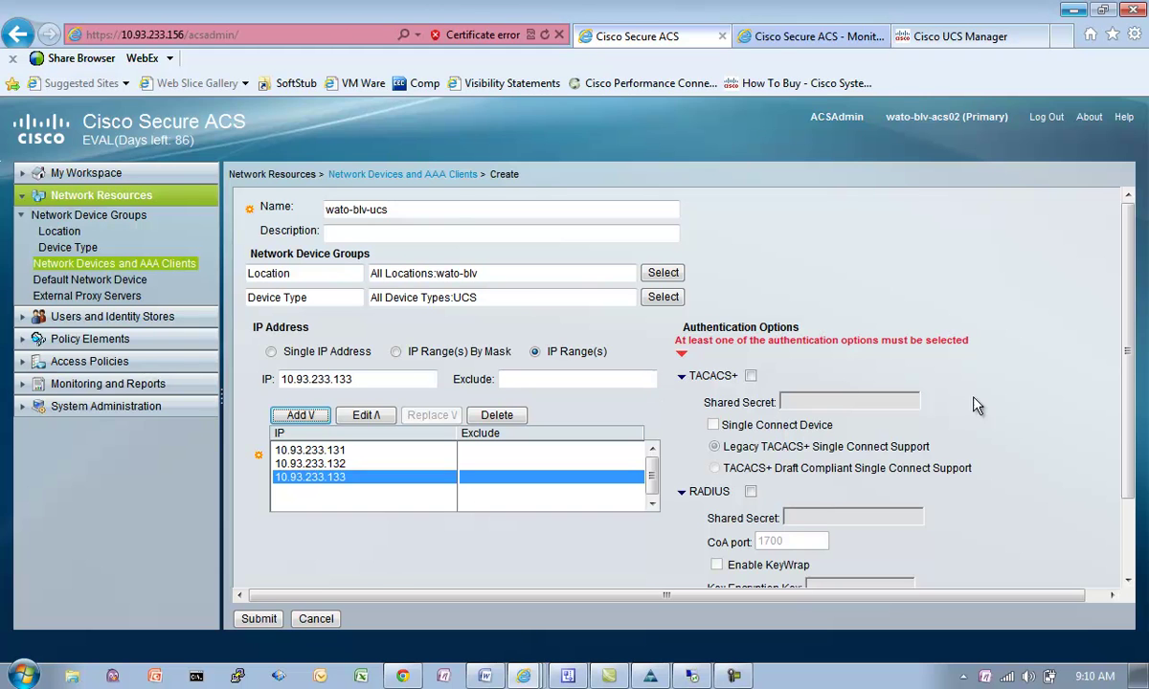
pyautogui.moveTo(1124, 407); pyautogui.dragTo(1129, 474)
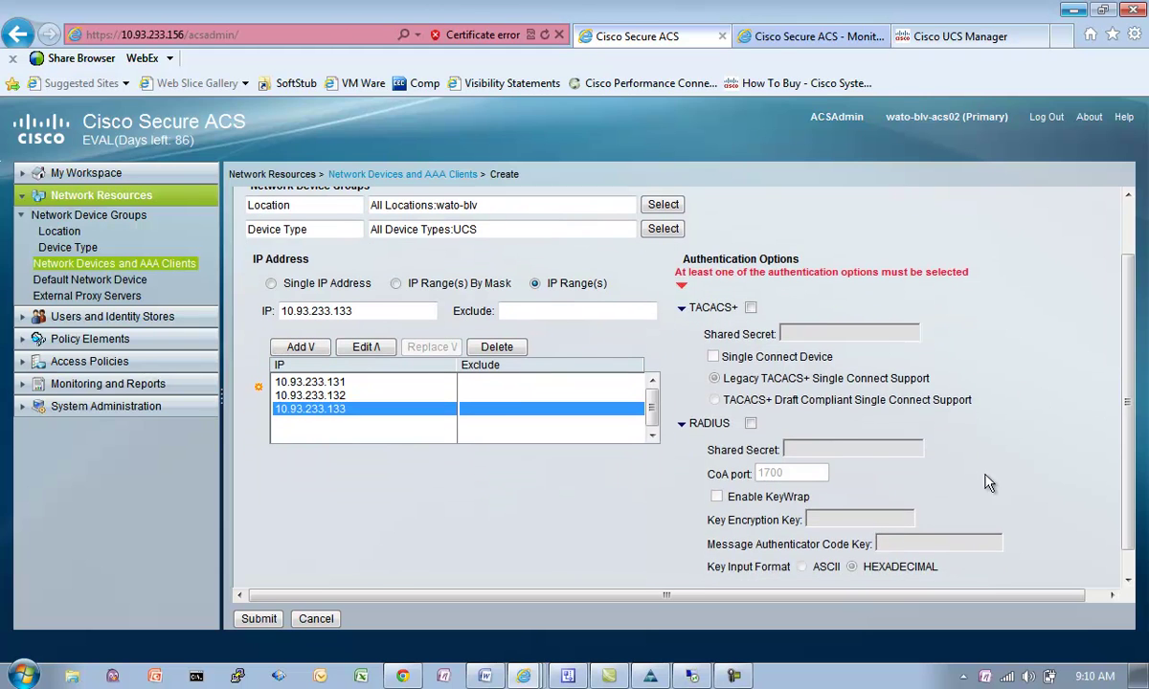
# Step: Enable RADIUS with a shared secret and submit the wato-blv-ucs device
pyautogui.click(750, 393)
pyautogui.click(837, 418)
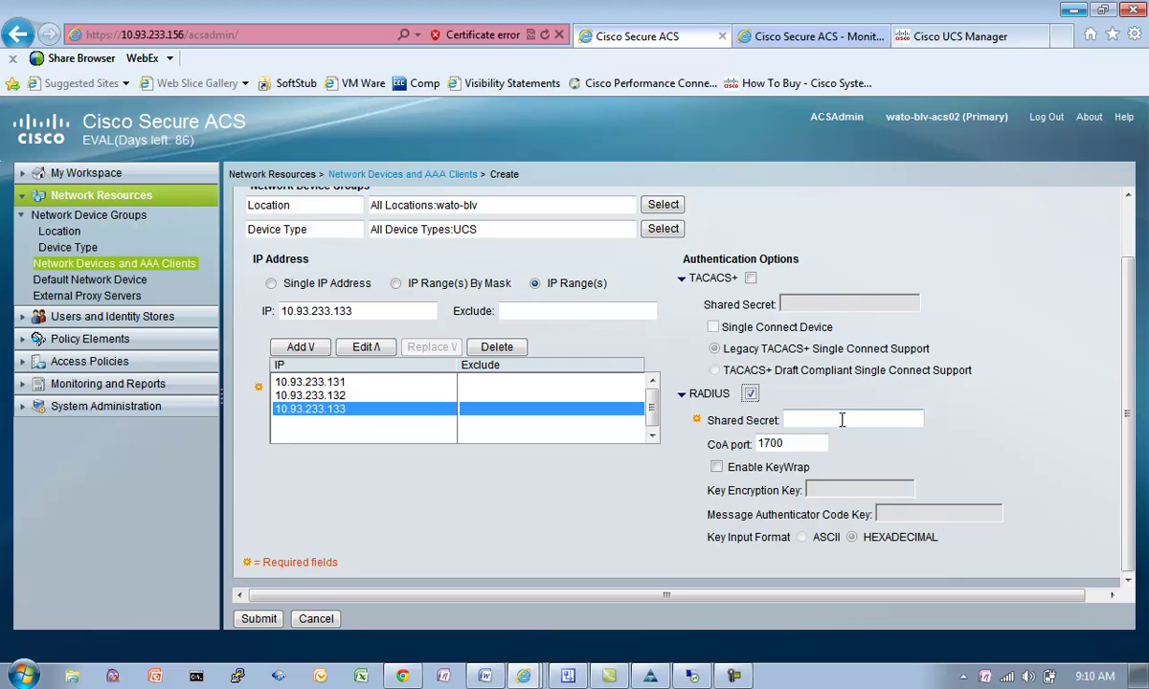
pyautogui.click(273, 619)
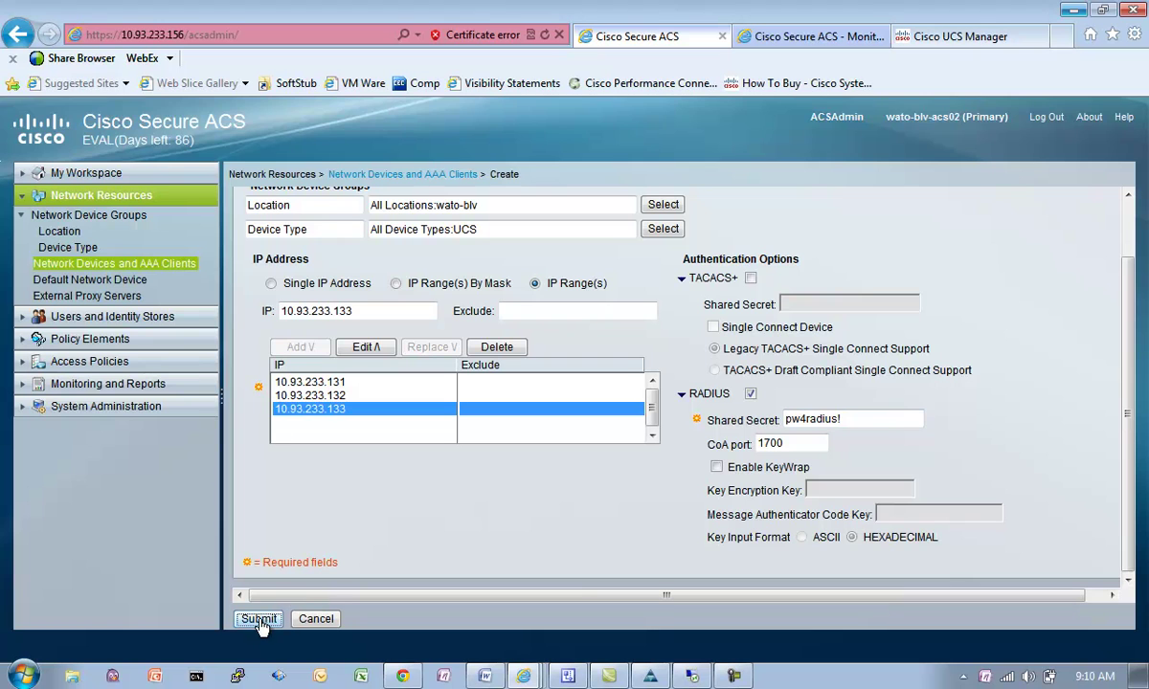
pyautogui.click(92, 248)
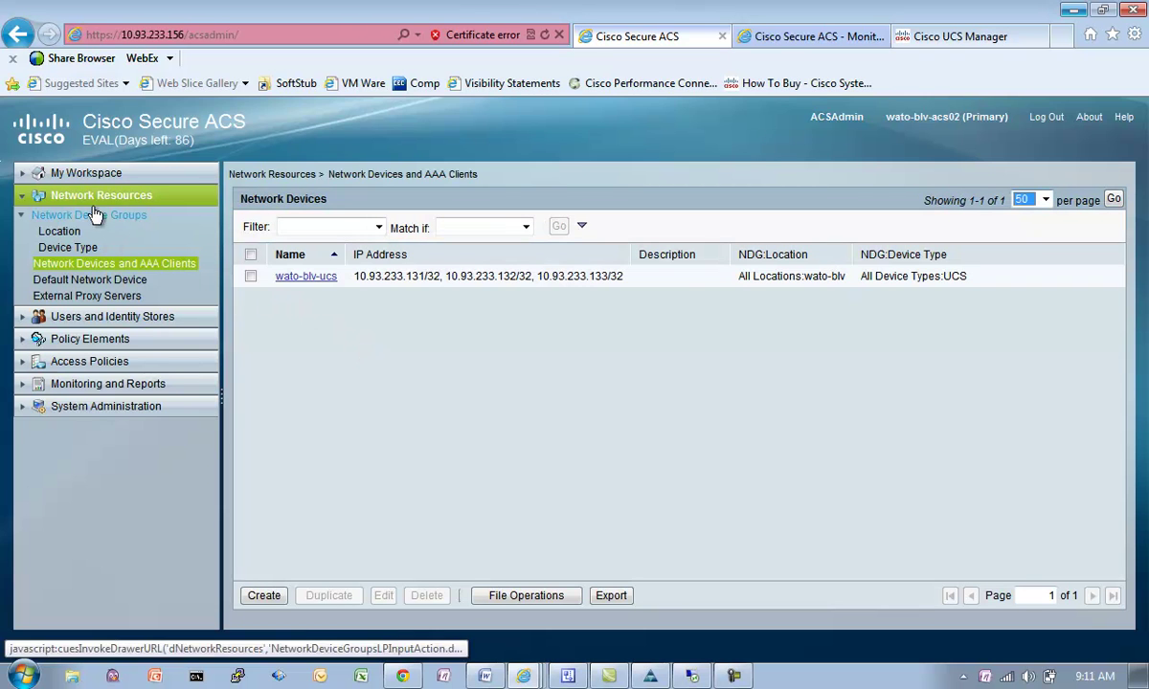
# Step: Create the identity group 'UCS Admins' under All Groups
pyautogui.click(115, 317)
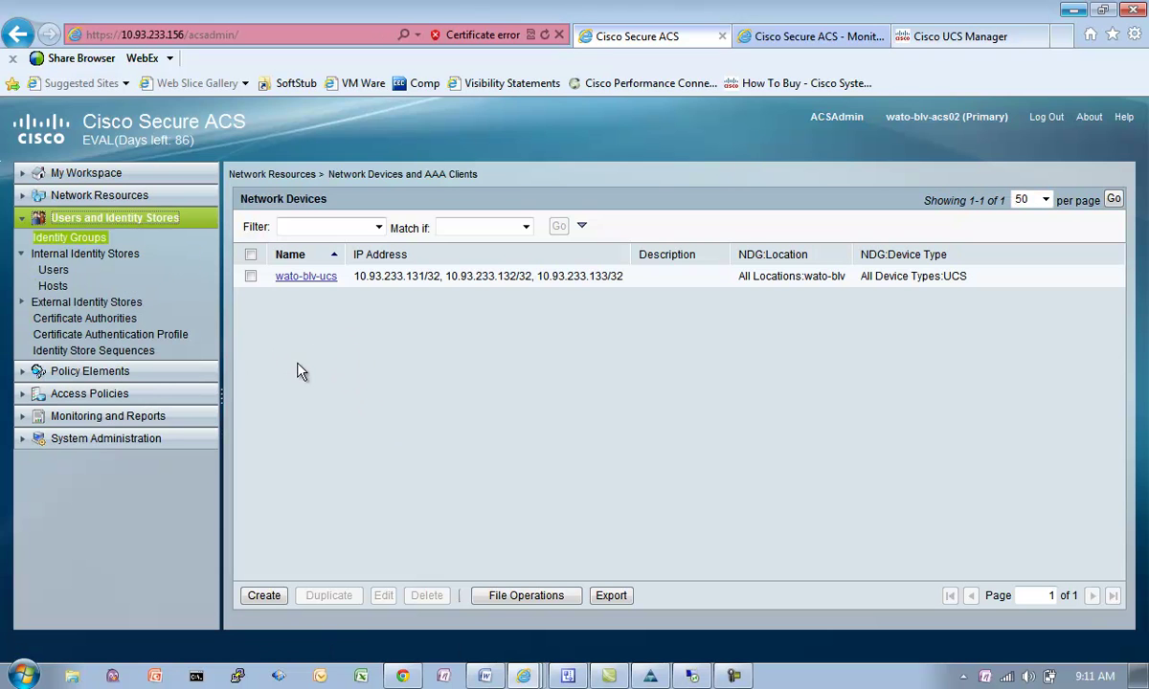
pyautogui.click(72, 239)
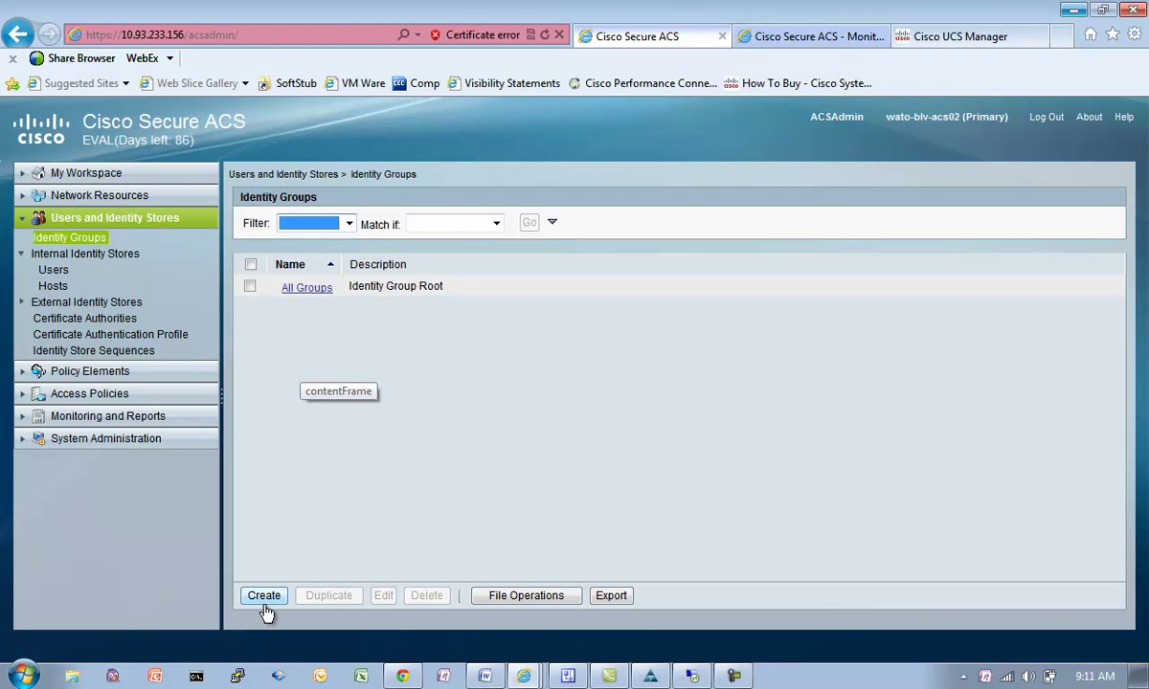
pyautogui.click(264, 596)
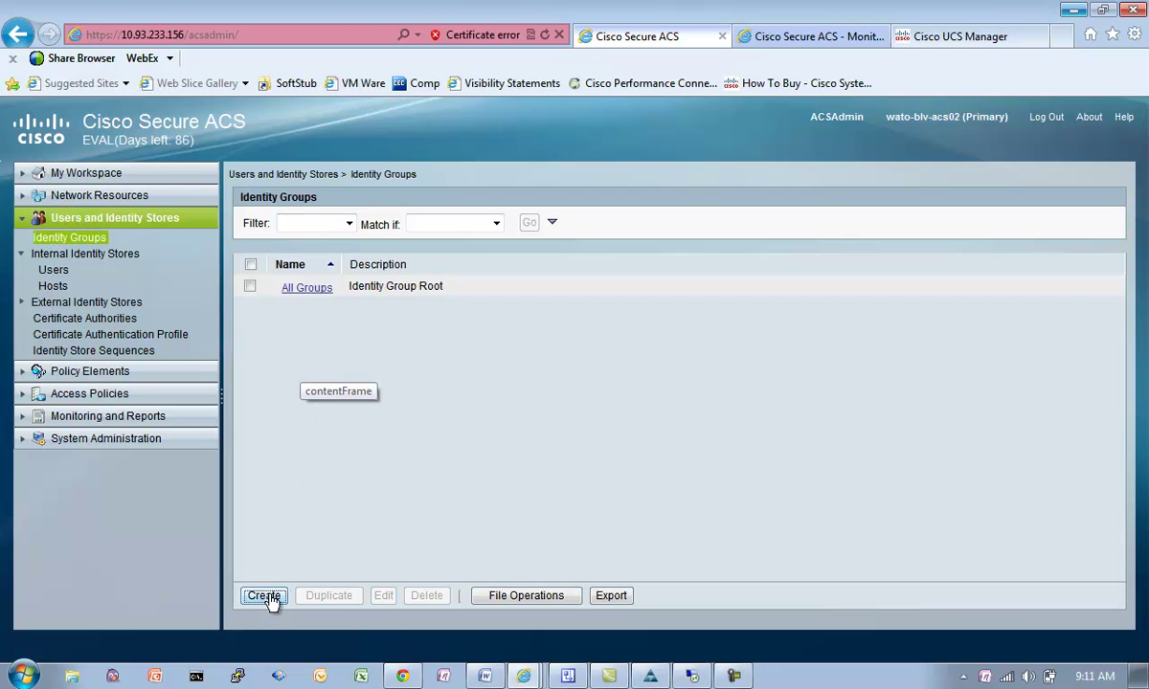
pyautogui.click(350, 226)
pyautogui.write('UCS Admins')
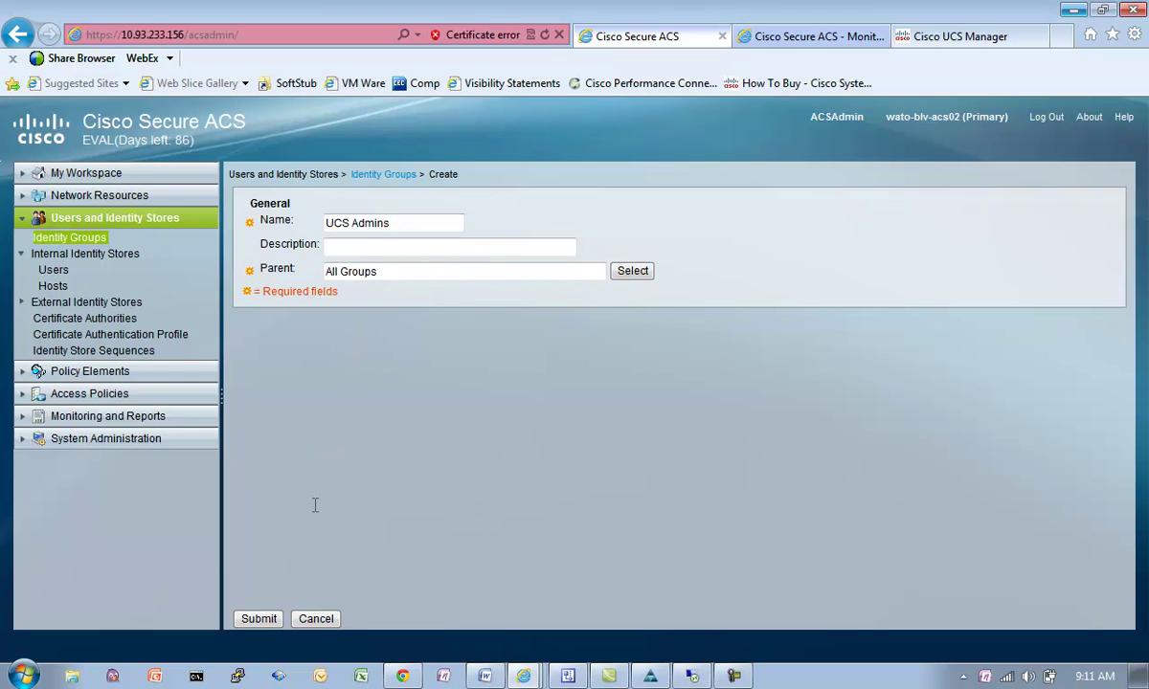
pyautogui.click(260, 619)
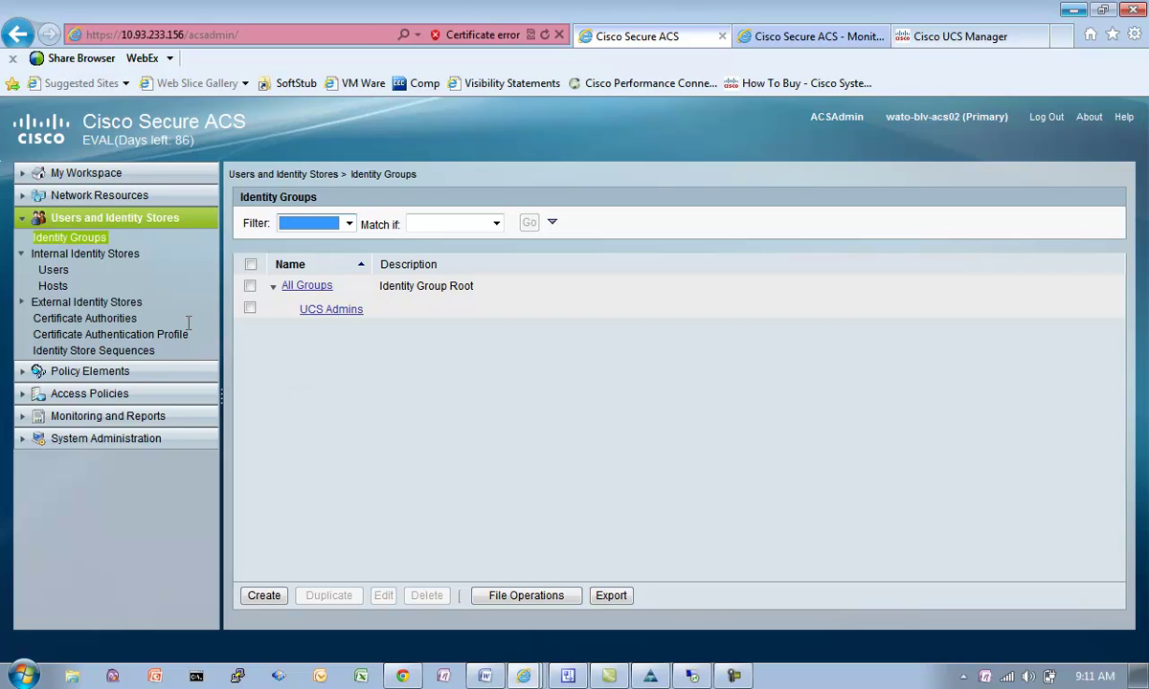
# Step: Start a new internal user, entering the user name and assigning the UCS Admins group
pyautogui.click(53, 269)
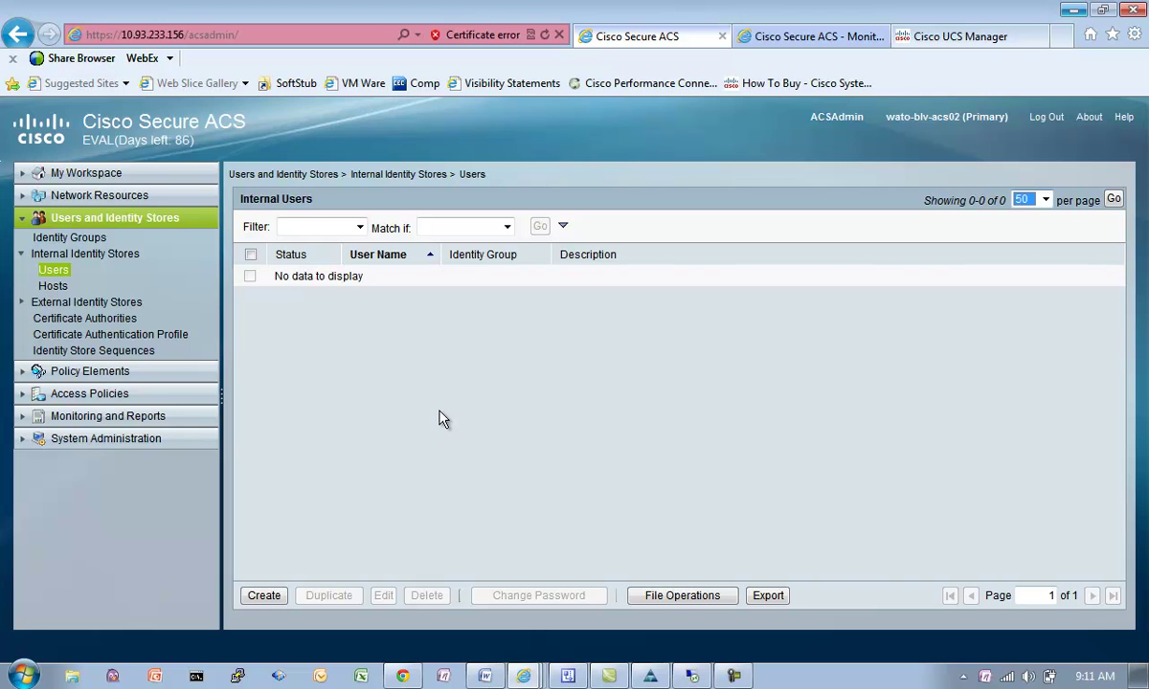
pyautogui.click(263, 595)
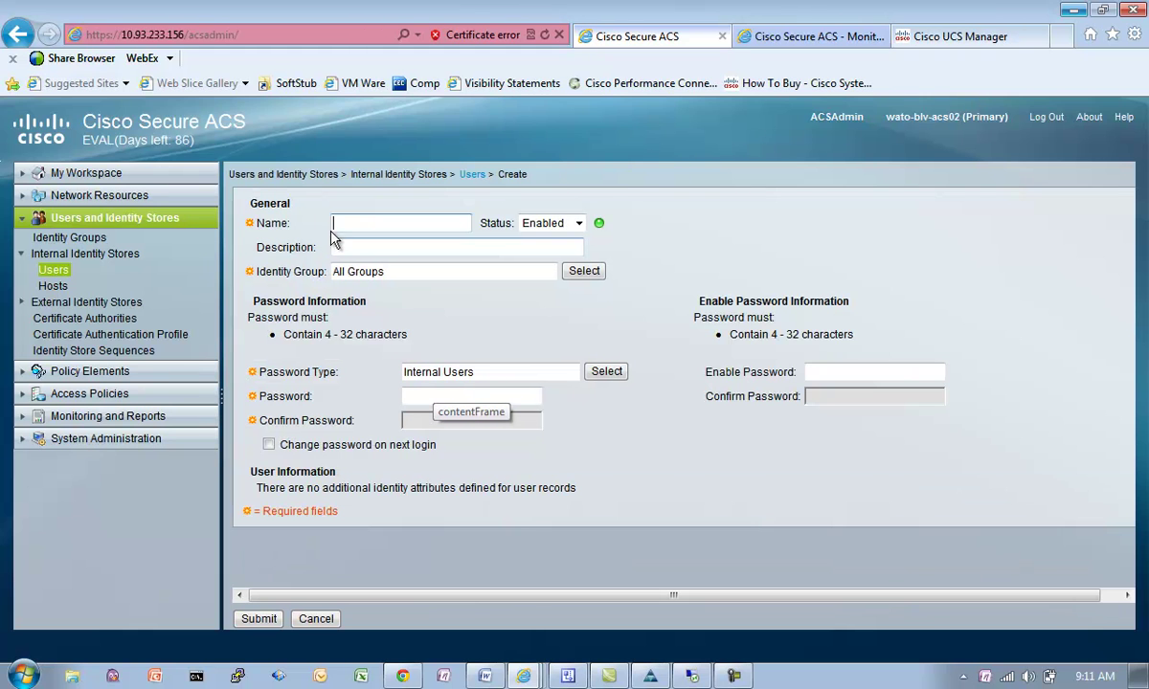
pyautogui.click(335, 223)
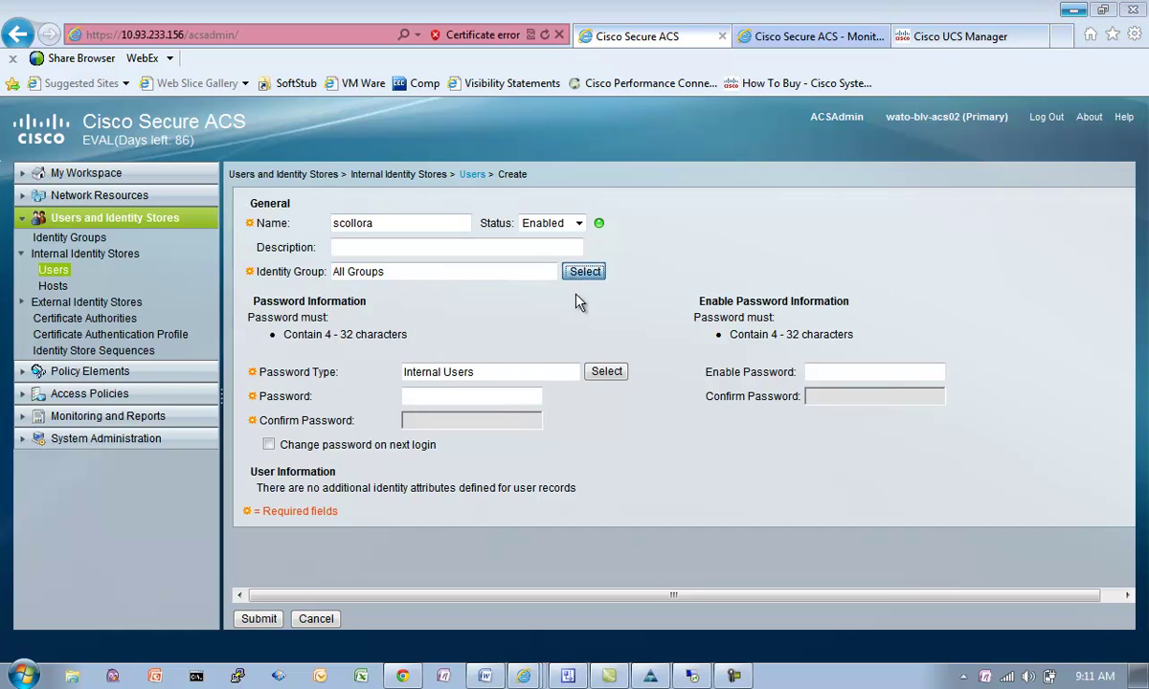
pyautogui.click(584, 271)
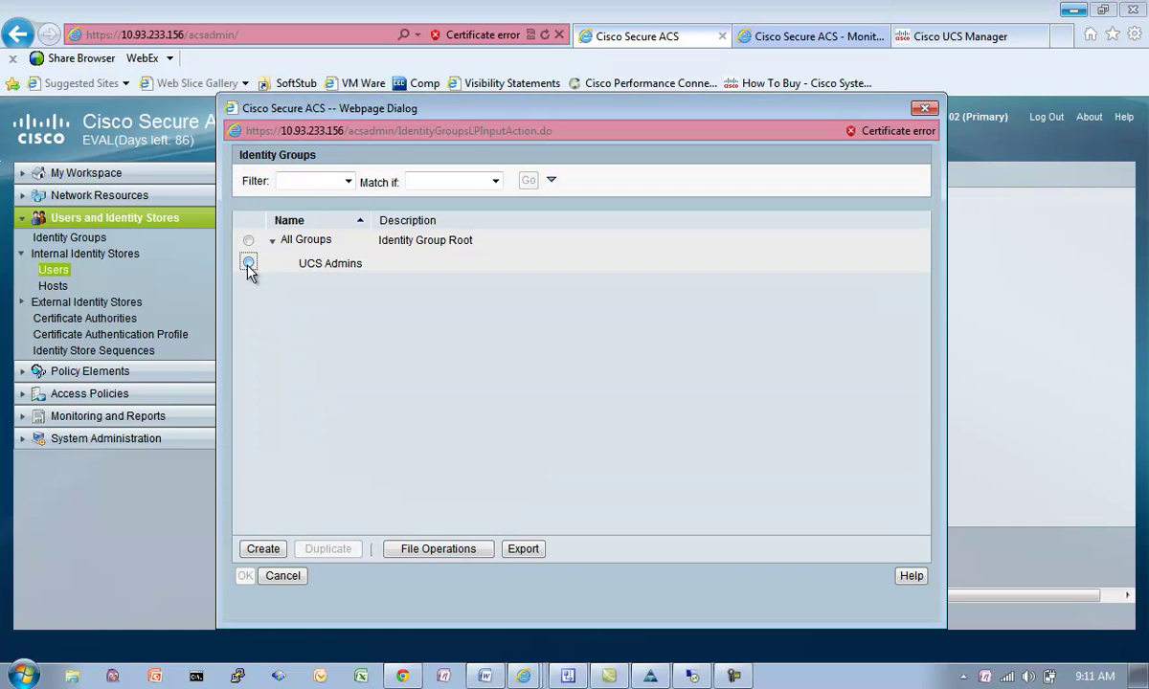
pyautogui.click(249, 264)
pyautogui.click(245, 575)
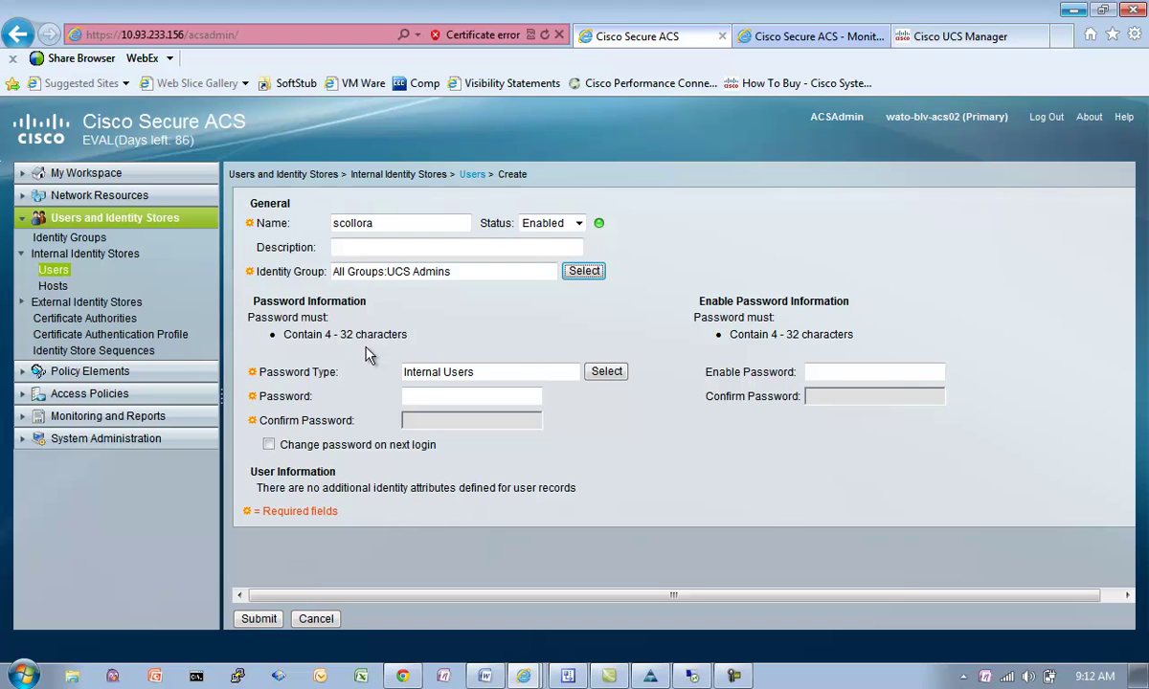
# Step: Set and confirm the user's password, then save the user
pyautogui.click(454, 402)
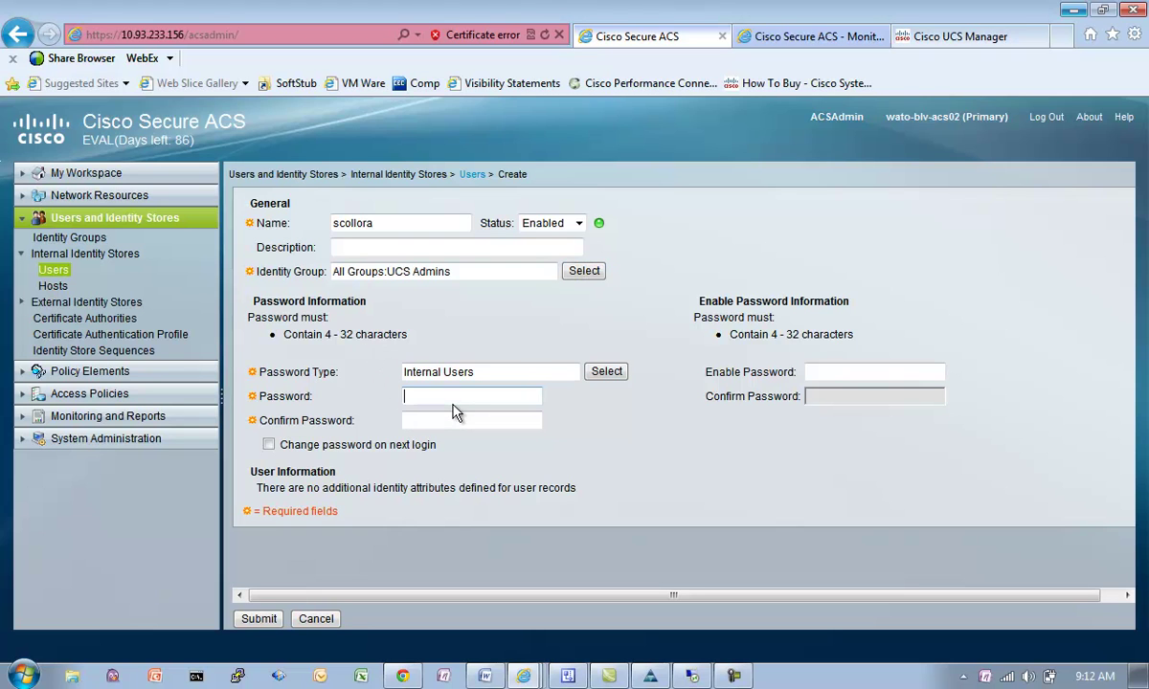
pyautogui.write('●●●●●●●●●●●●●')
pyautogui.press('Tab')
pyautogui.write('●●●●●●●●●●●●●')
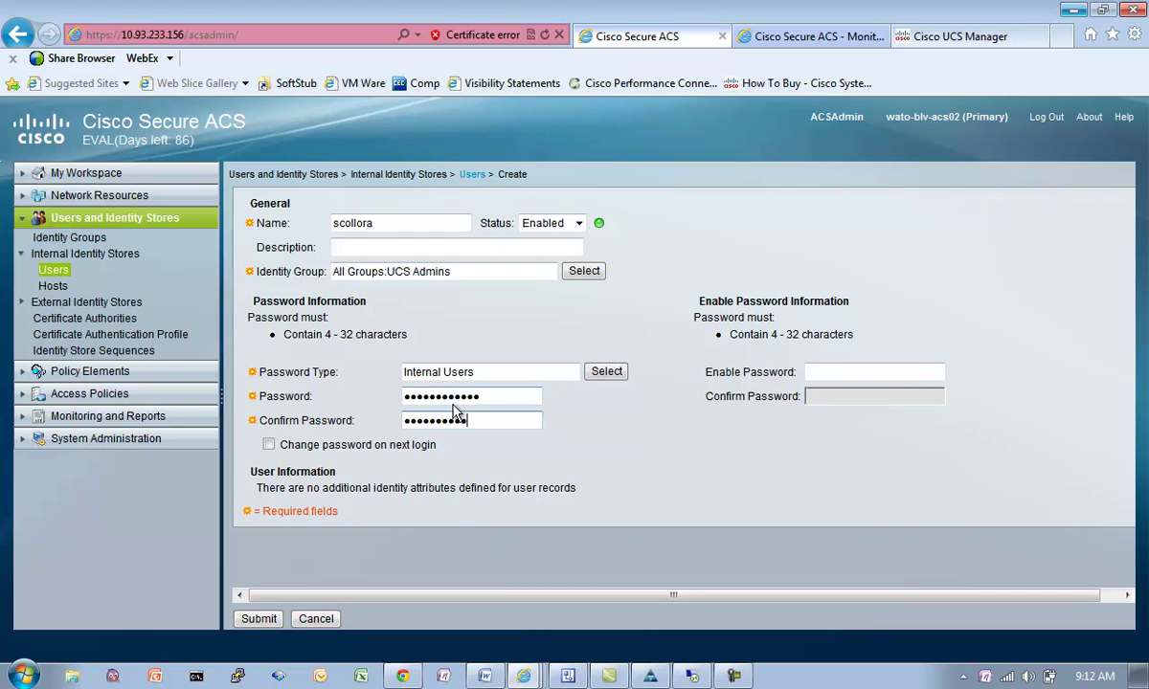
pyautogui.click(258, 619)
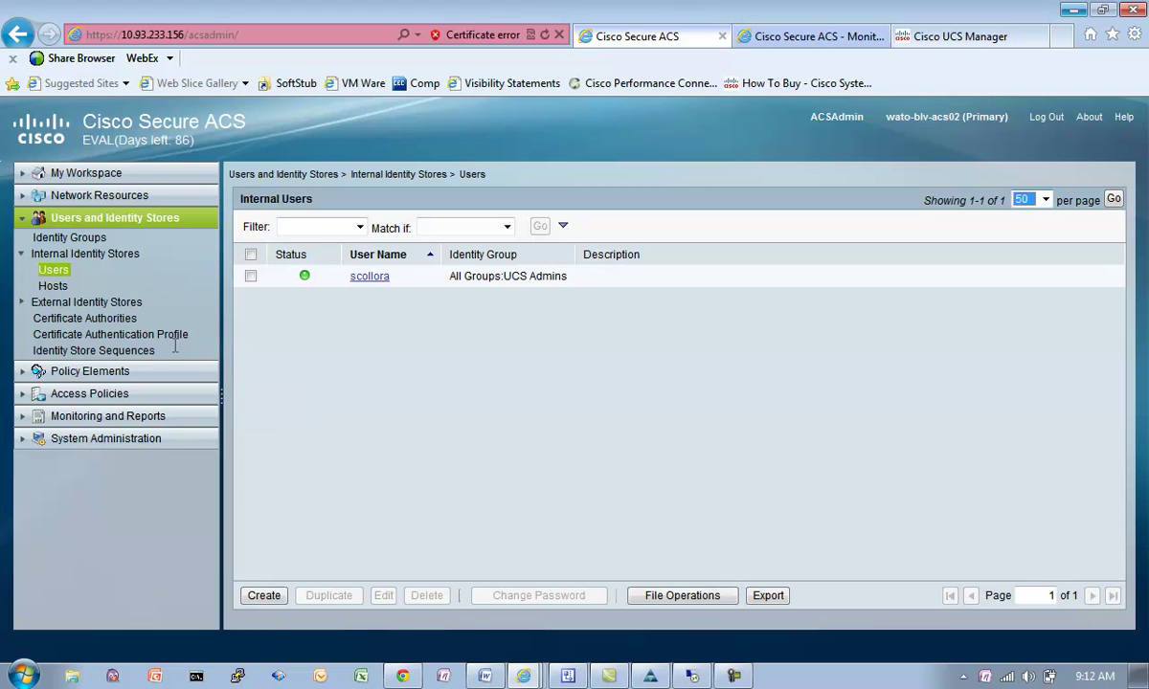
pyautogui.click(107, 372)
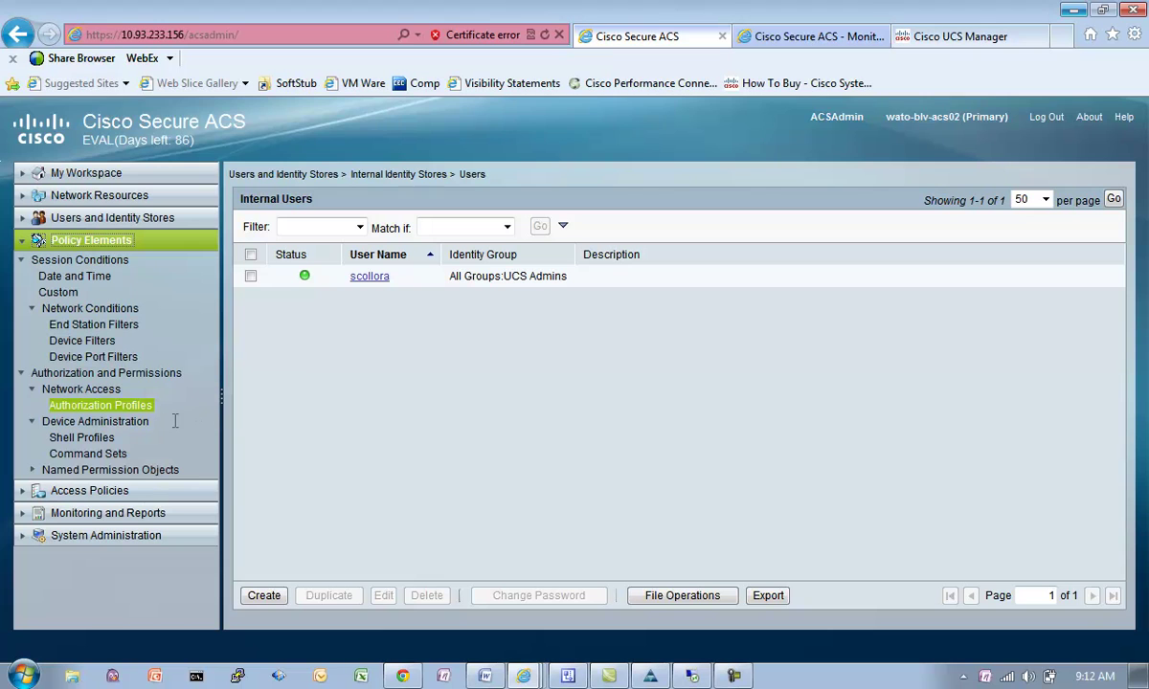
# Step: Start a new authorization profile named 'UCS Administrator'
pyautogui.click(114, 407)
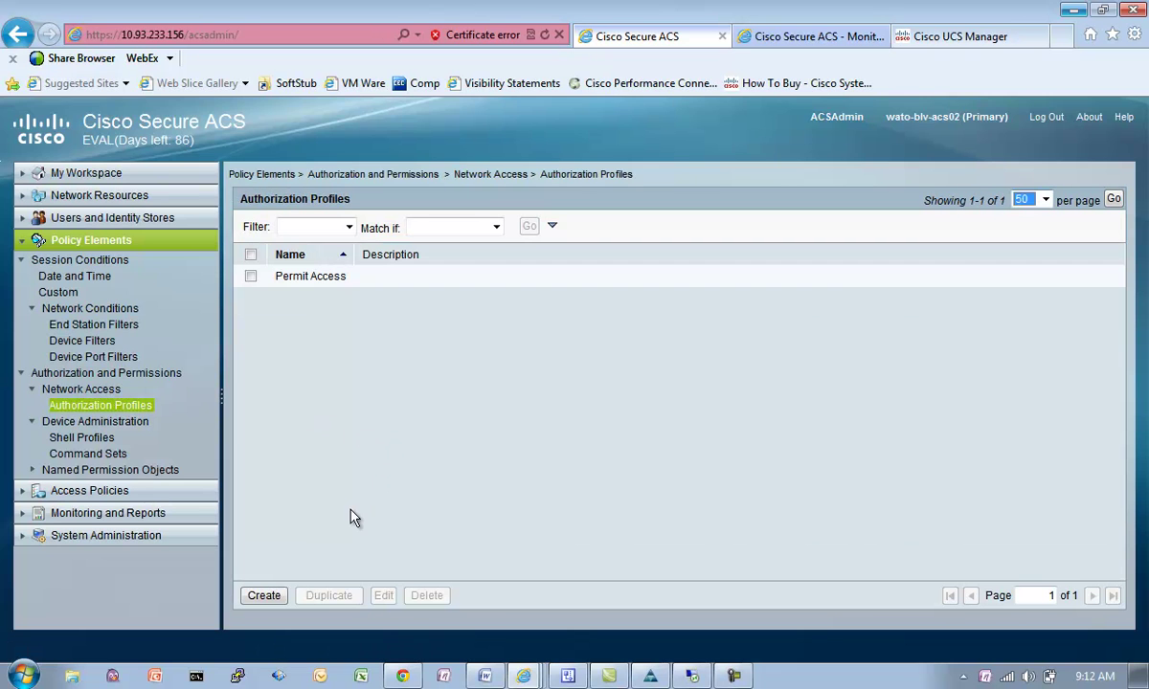
pyautogui.click(263, 596)
pyautogui.click(347, 230)
pyautogui.write('UCS Admins')
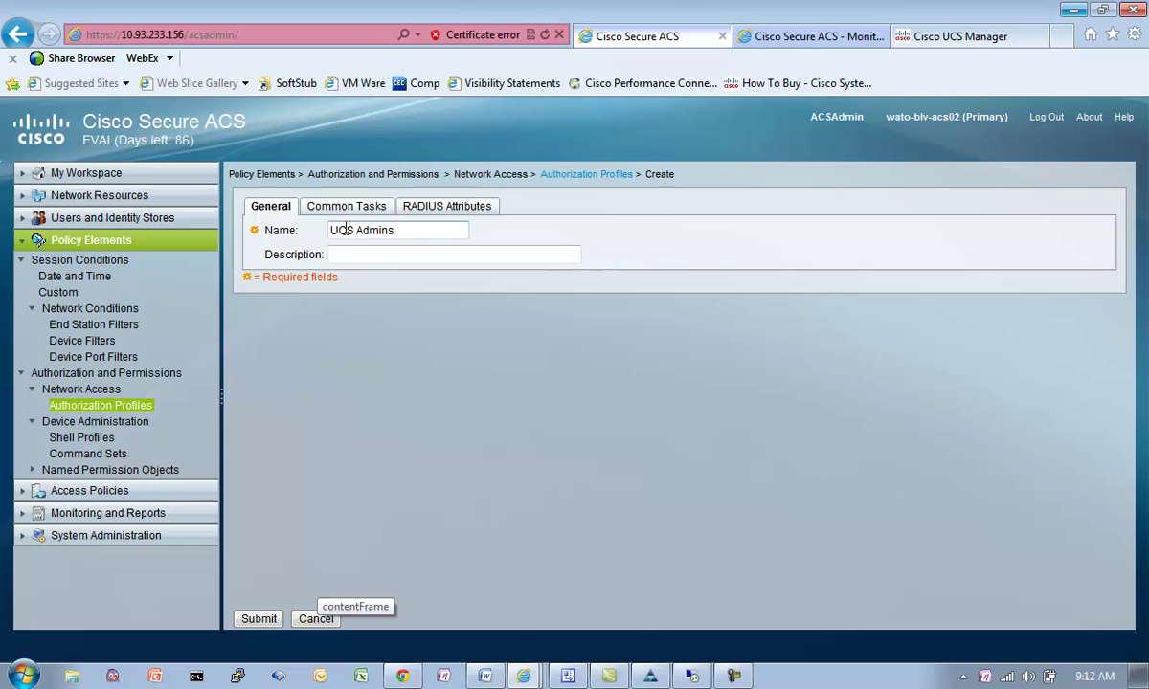
pyautogui.press('BackSpace')
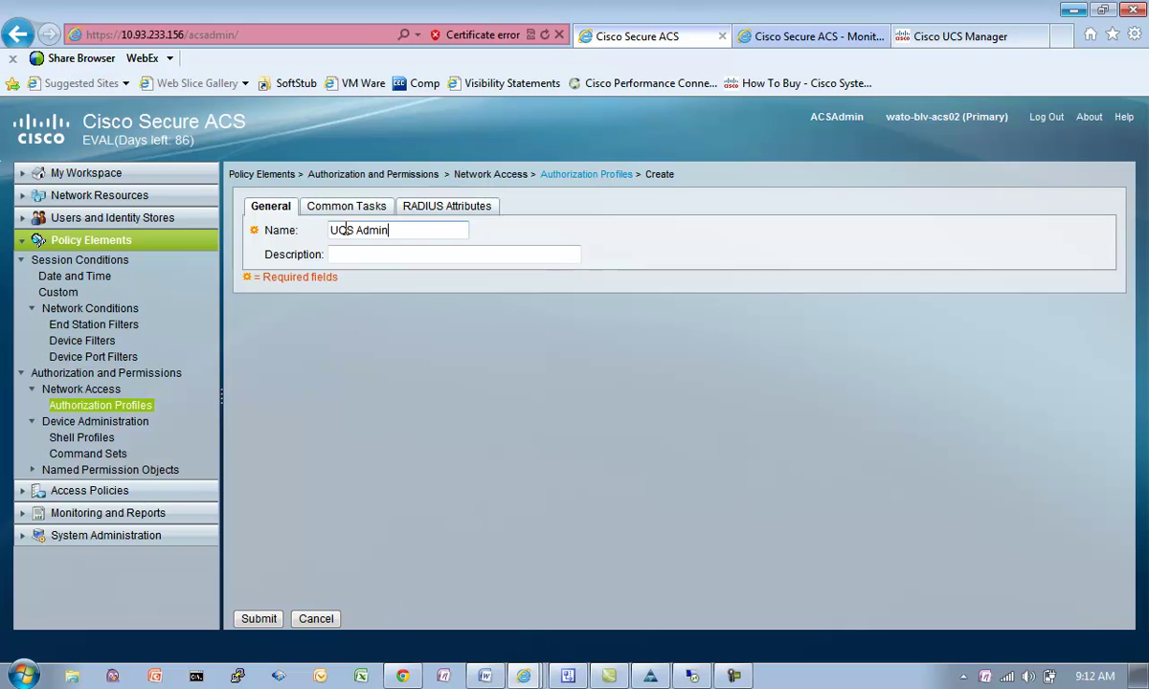
pyautogui.write('istrator')
# Step: Set the profile's RADIUS attribute dictionary type to RADIUS-Cisco
pyautogui.click(414, 219)
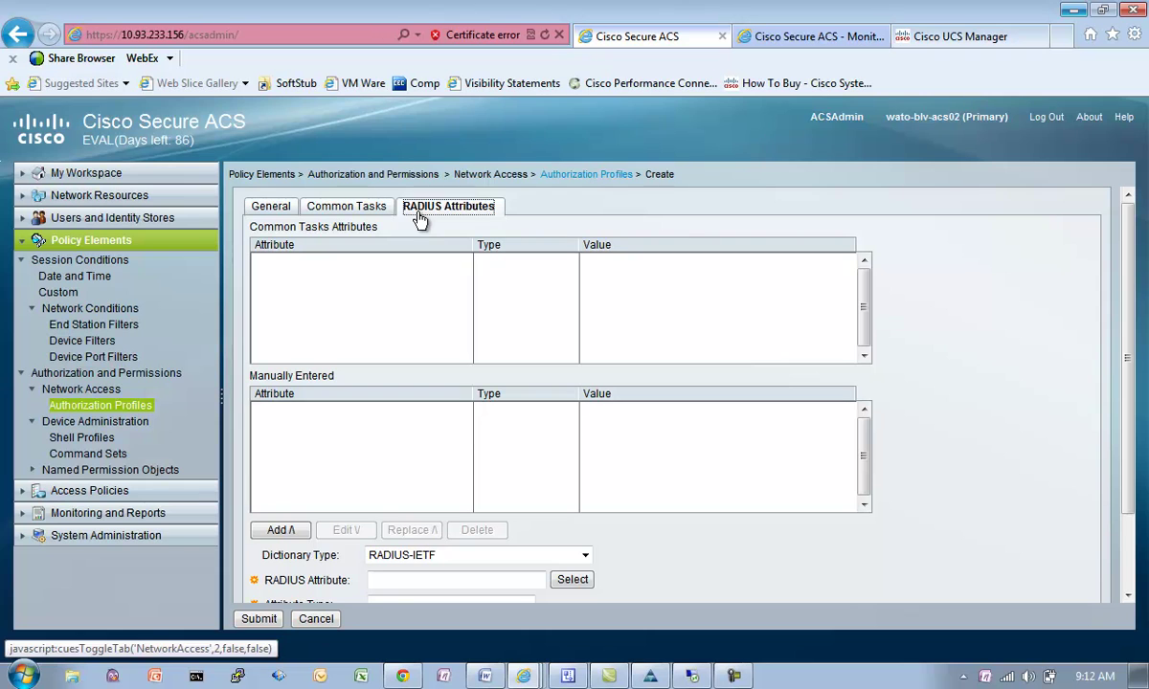
pyautogui.moveTo(1127, 359); pyautogui.dragTo(1126, 398)
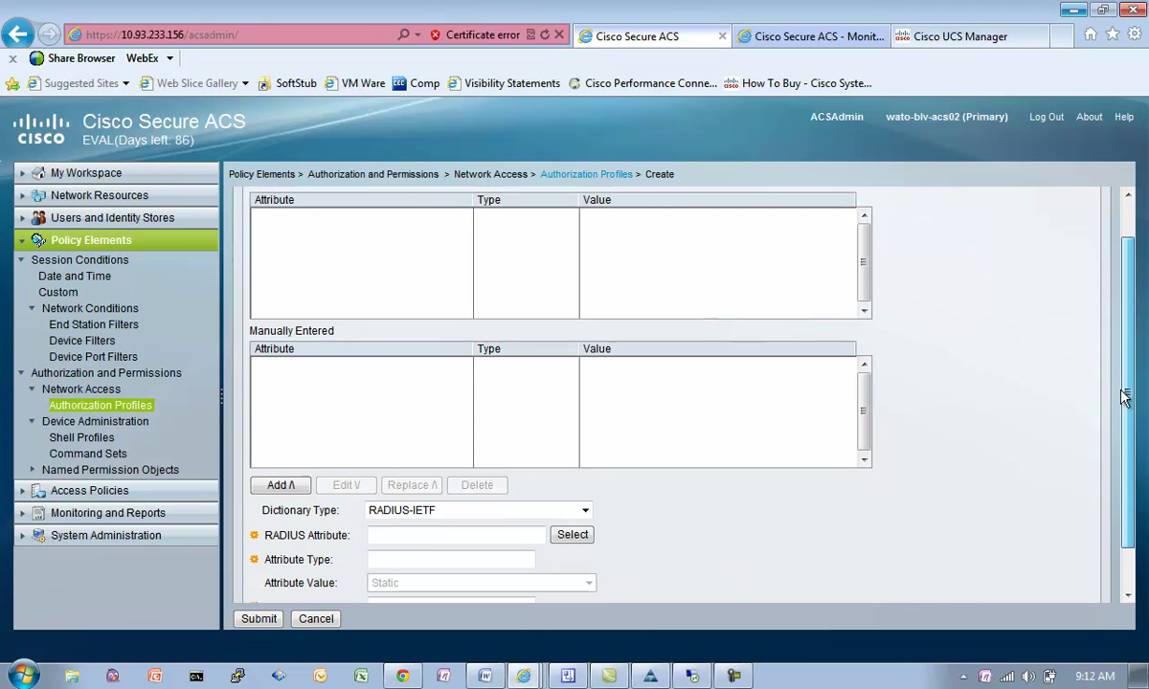
pyautogui.click(585, 504)
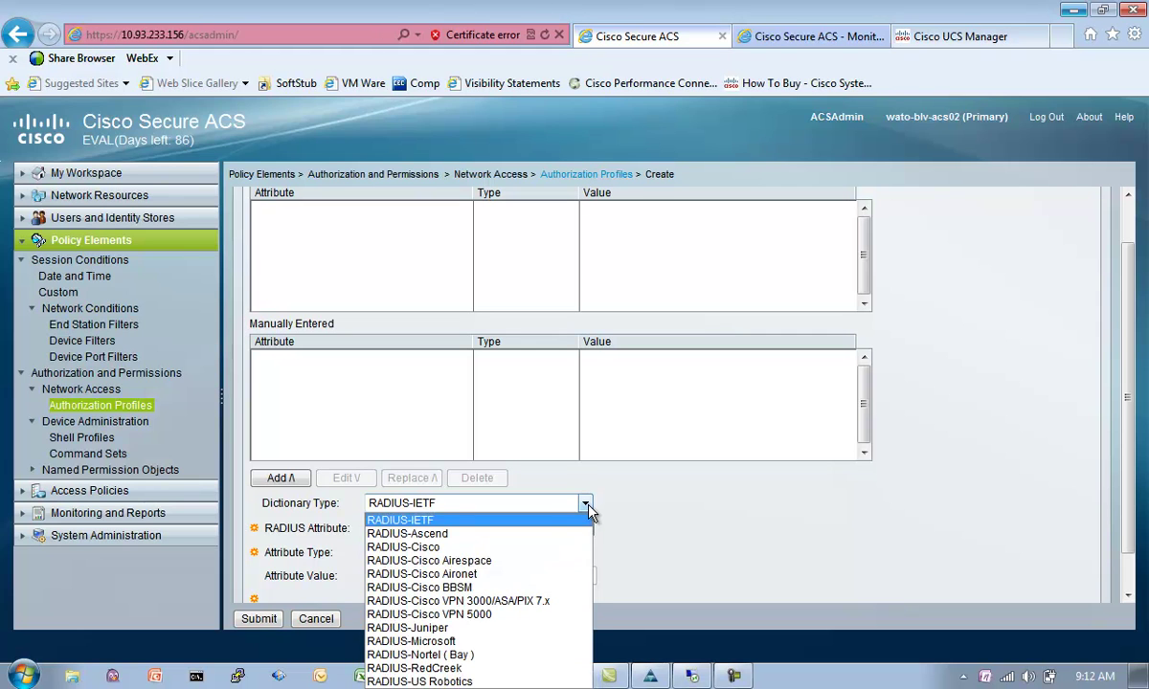
pyautogui.click(562, 548)
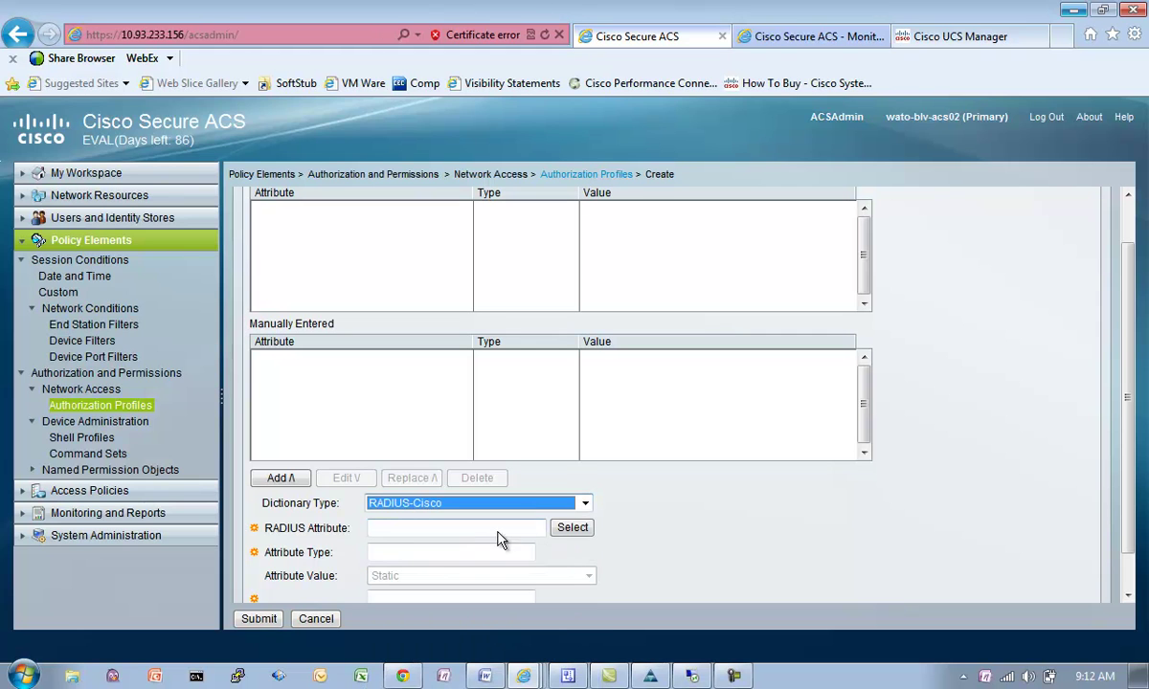
pyautogui.click(569, 534)
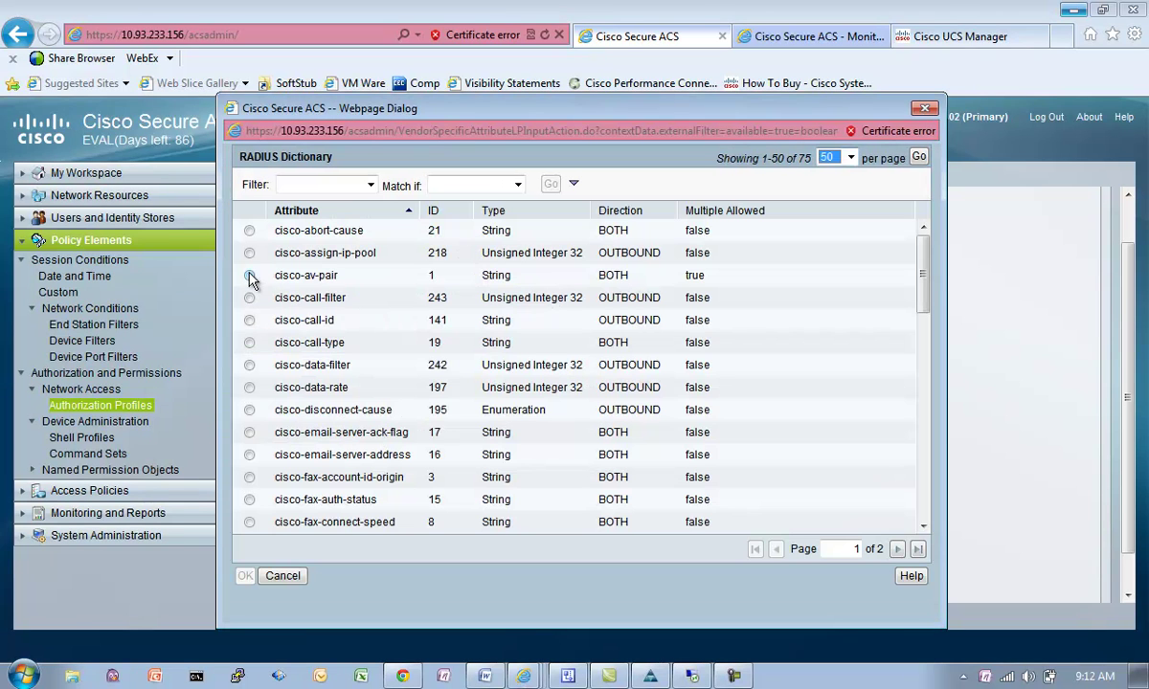
# Step: Add cisco-av-pair with value shell:roles="admin" to the profile and submit it
pyautogui.click(250, 275)
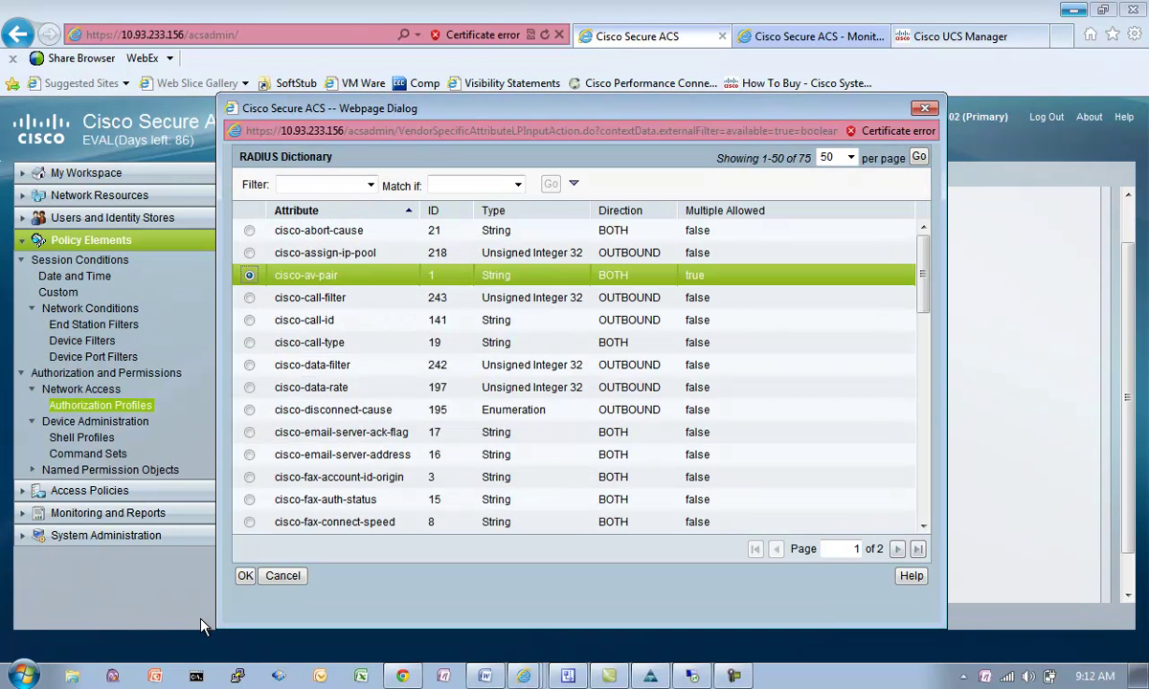
pyautogui.click(245, 576)
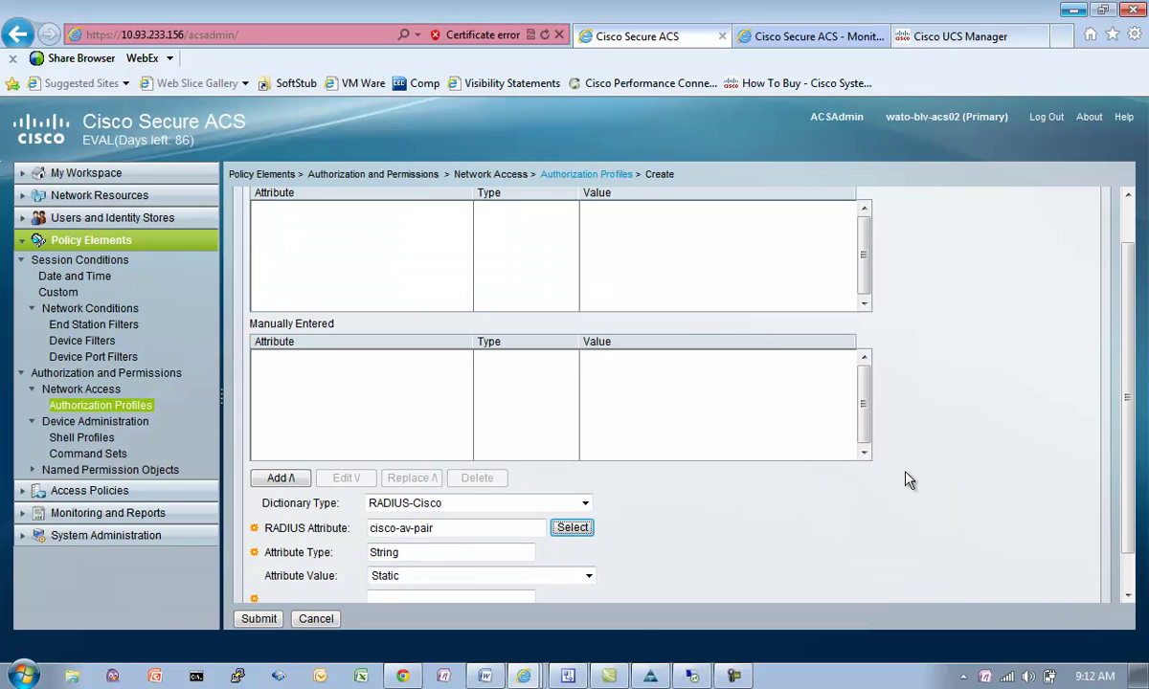
pyautogui.click(459, 560)
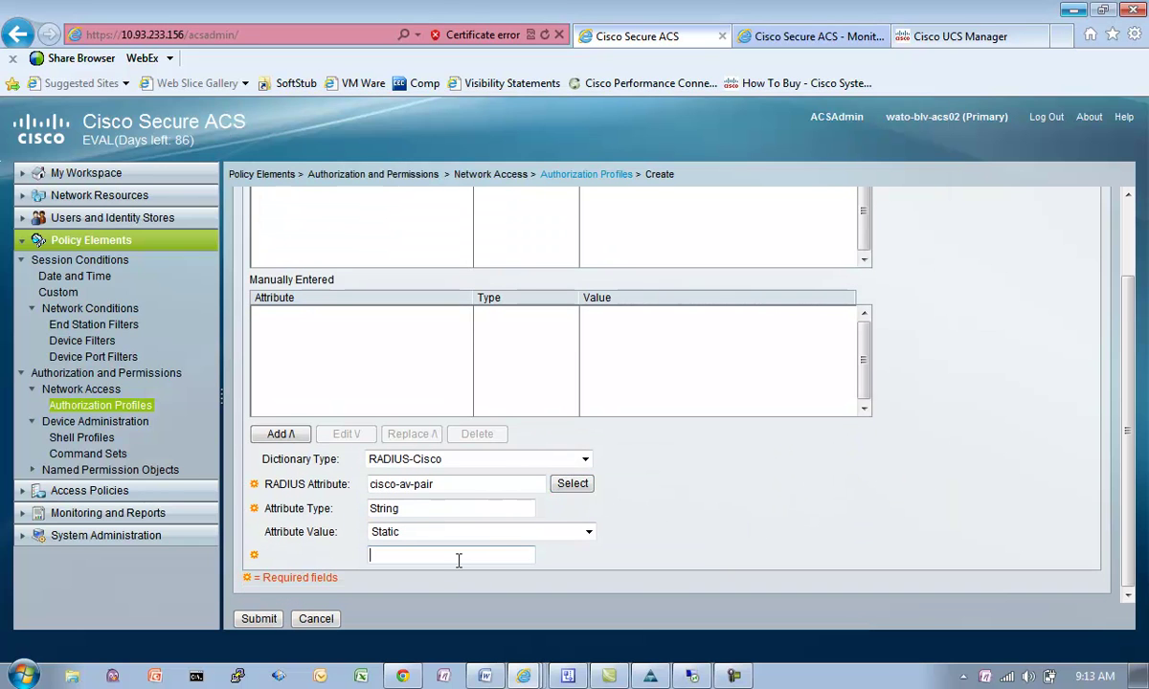
pyautogui.write('shell:roles="admin"')
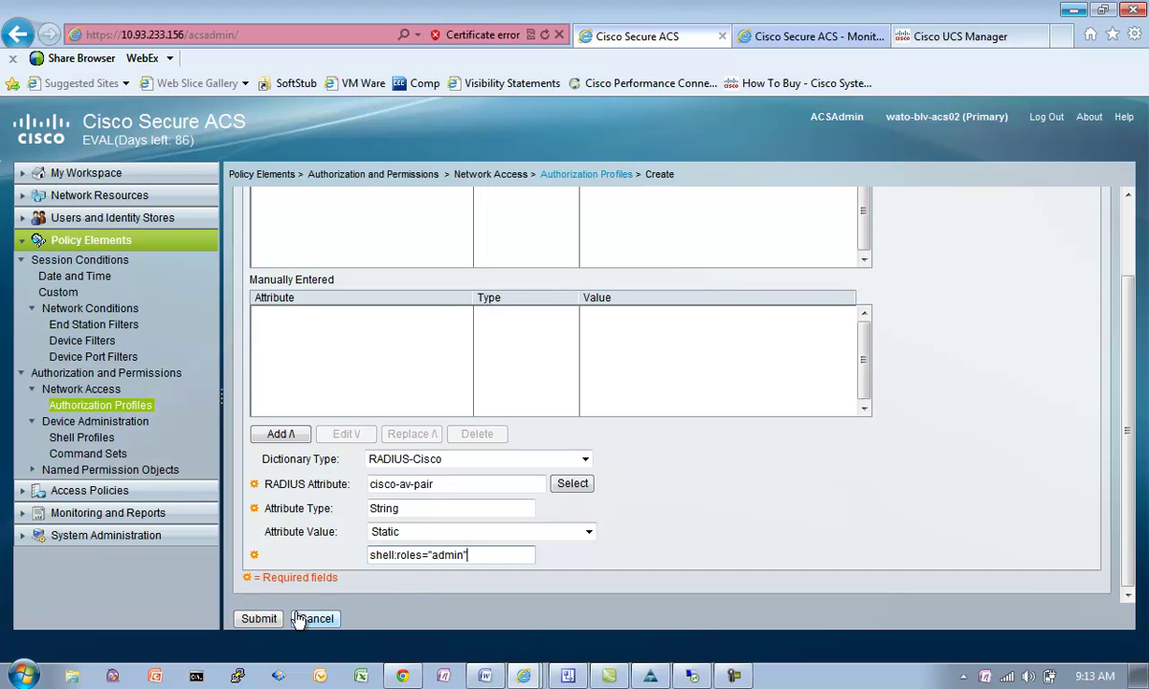
pyautogui.click(281, 433)
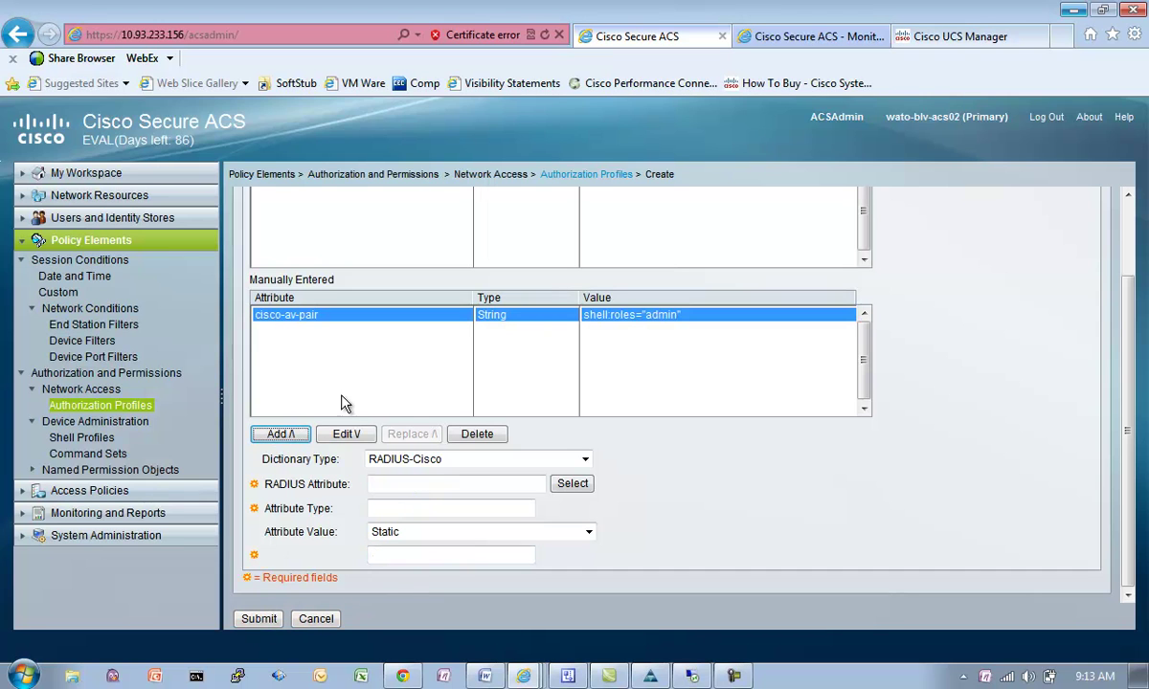
pyautogui.click(254, 622)
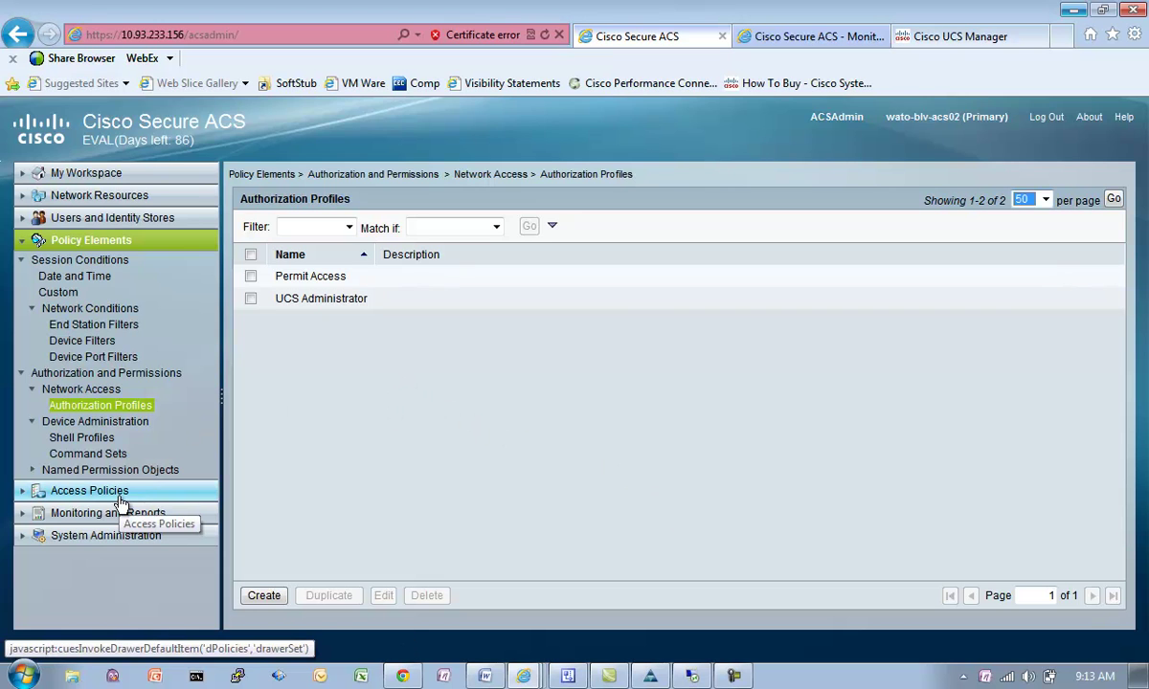
# Step: Start a new access service named 'UCS Authorization'
pyautogui.click(91, 491)
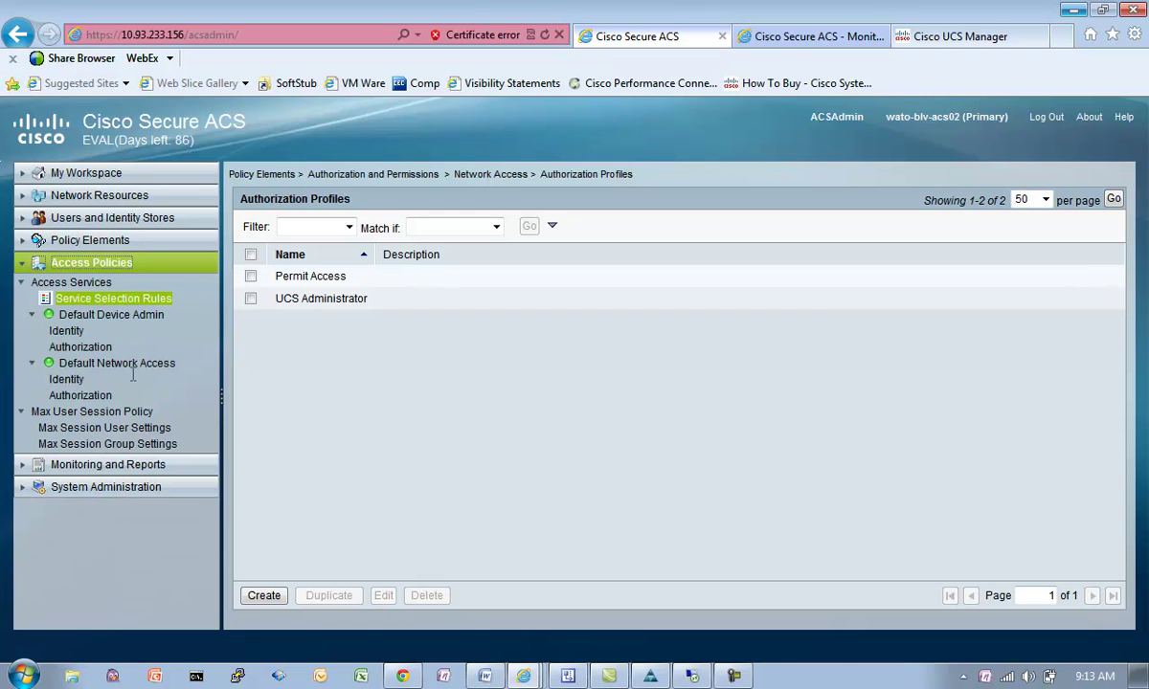
pyautogui.click(89, 283)
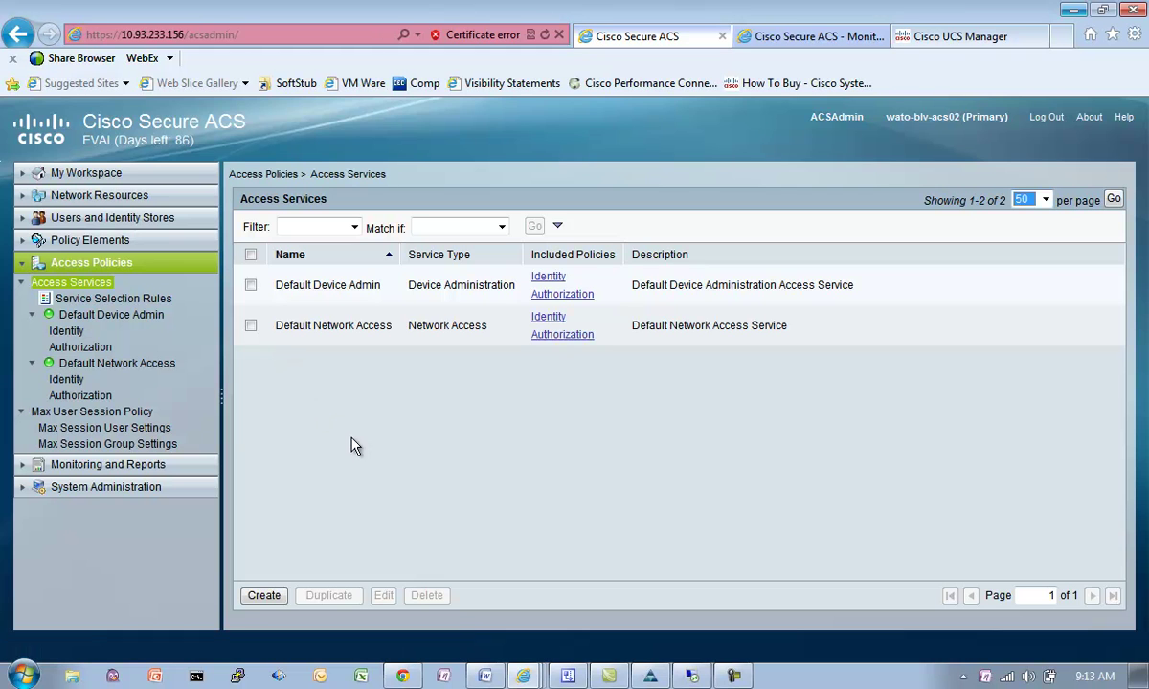
pyautogui.click(270, 594)
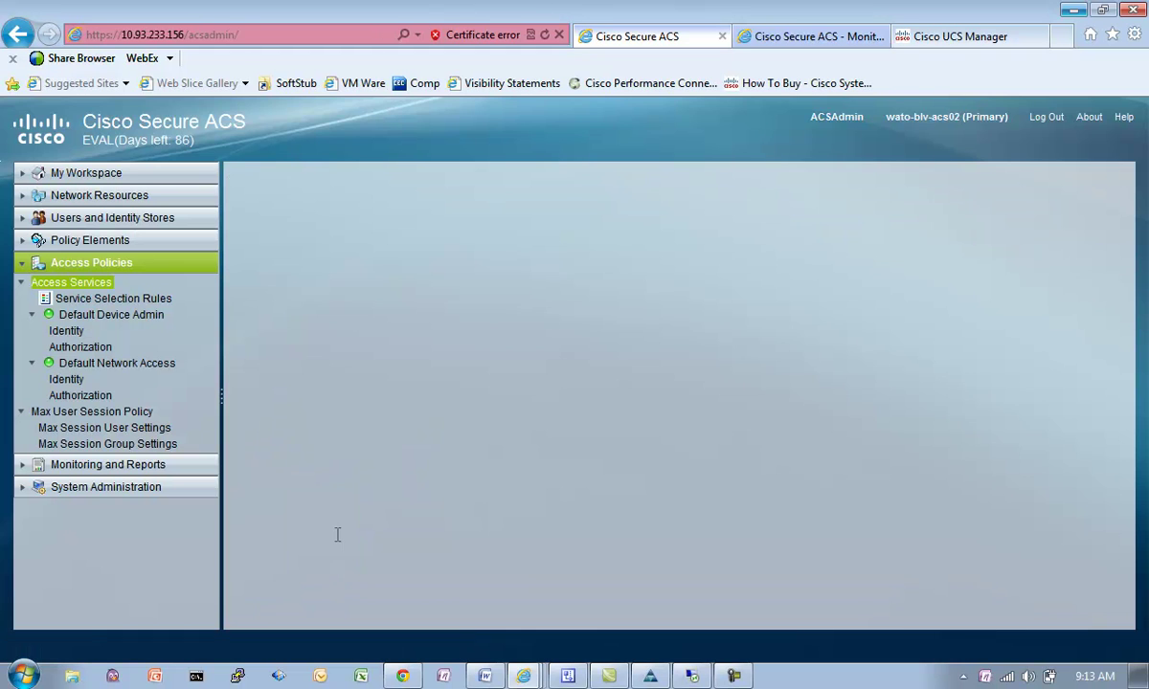
pyautogui.click(350, 294)
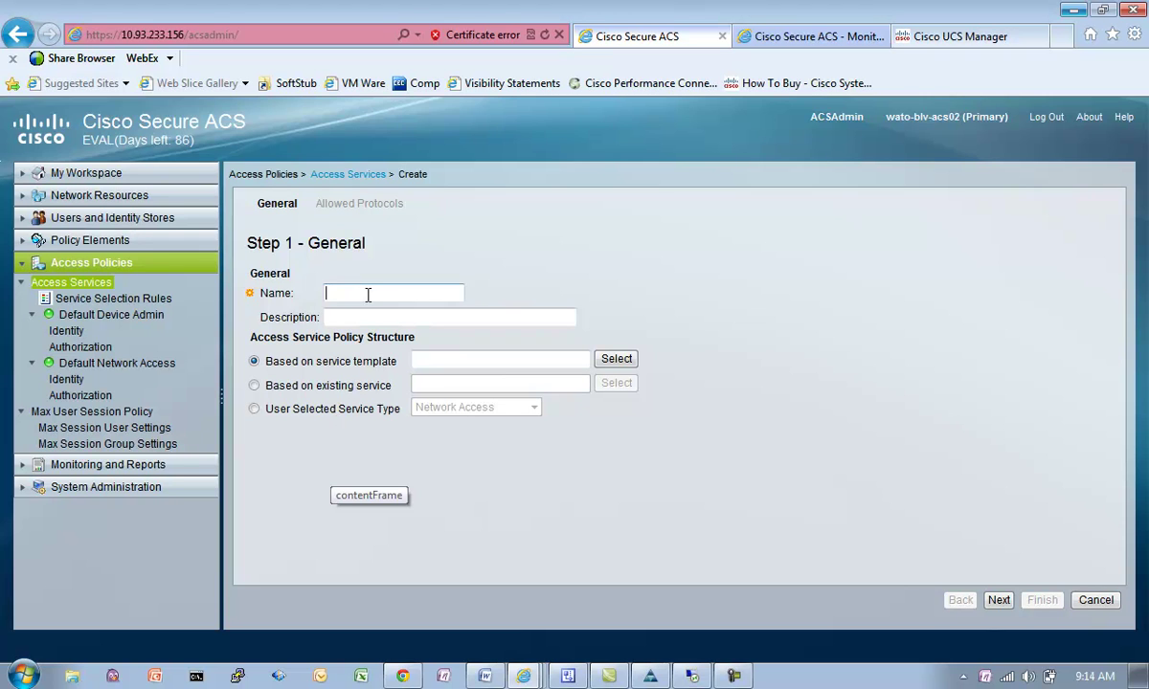
pyautogui.write('UCS Ad')
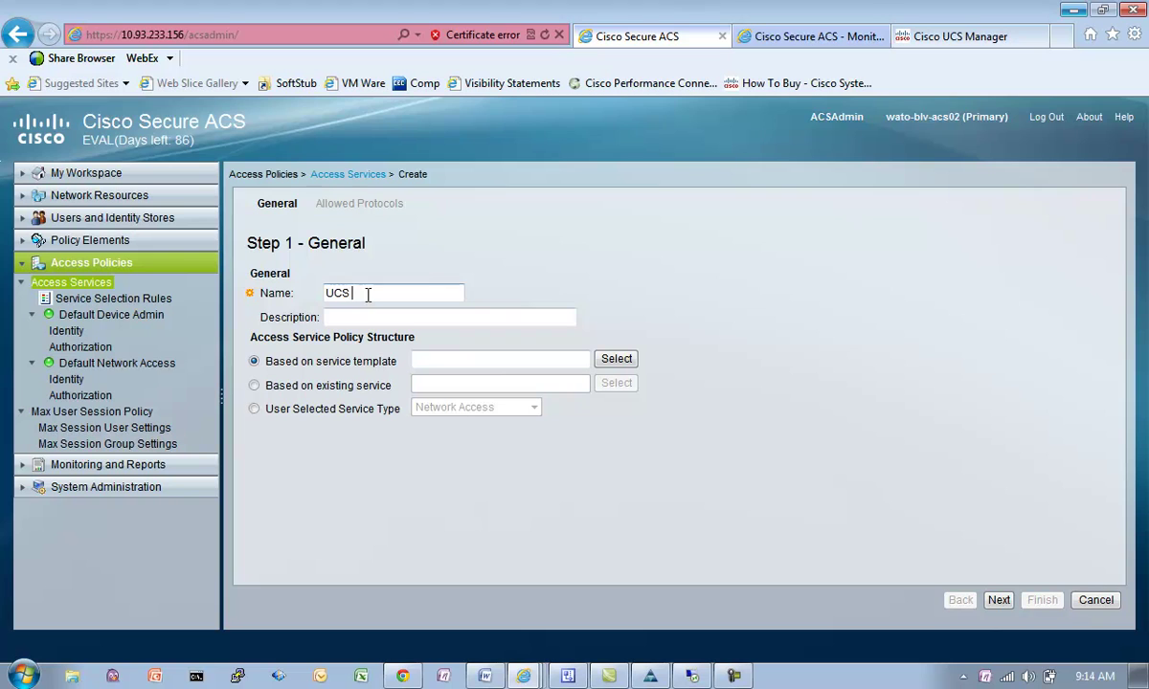
pyautogui.press('BackSpace')
pyautogui.press('BackSpace')
pyautogui.write('Authorization')
# Step: Base the service on the Network Access service type with group mapping left off
pyautogui.click(253, 408)
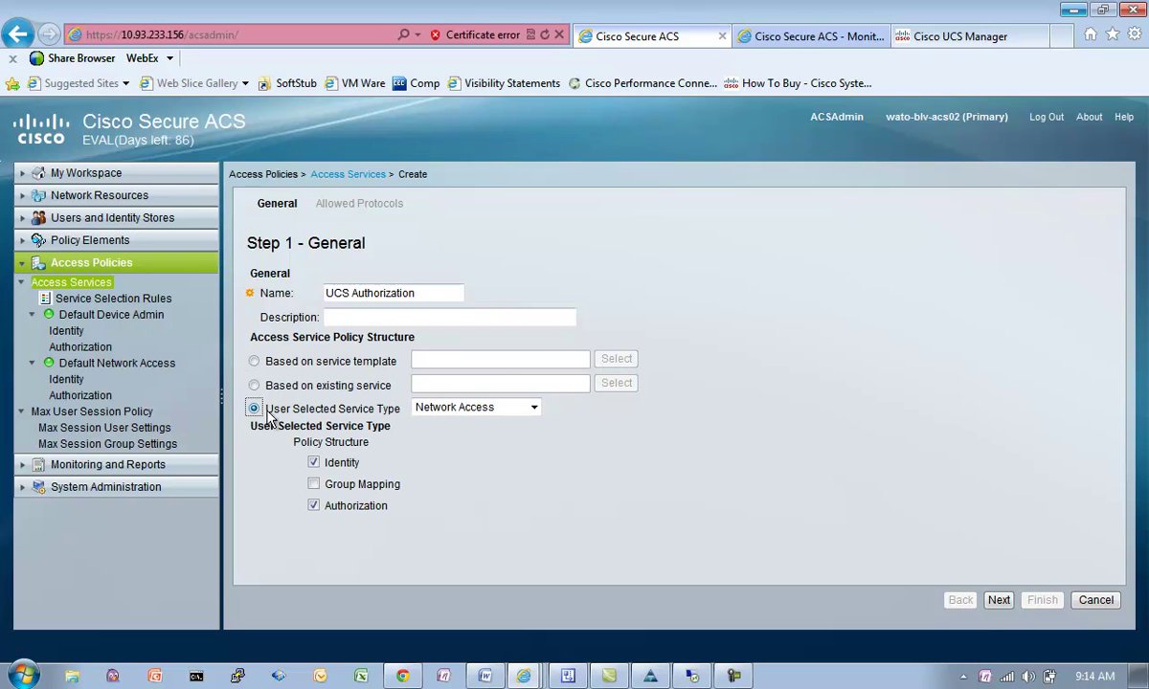
pyautogui.click(533, 408)
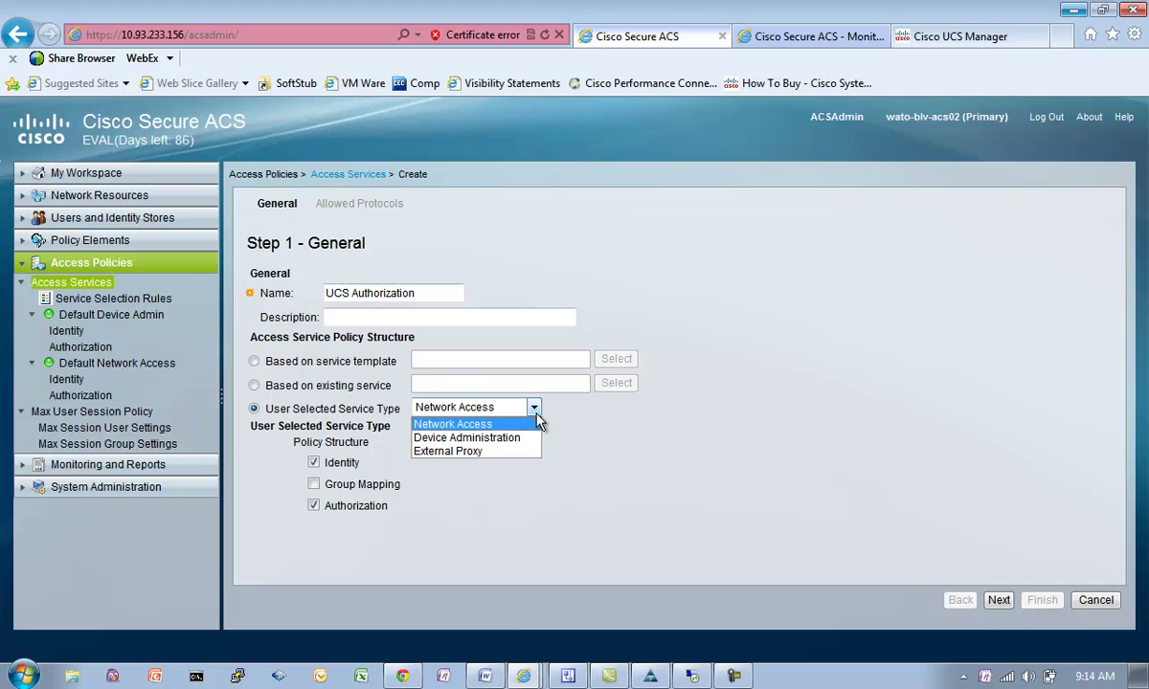
pyautogui.click(482, 428)
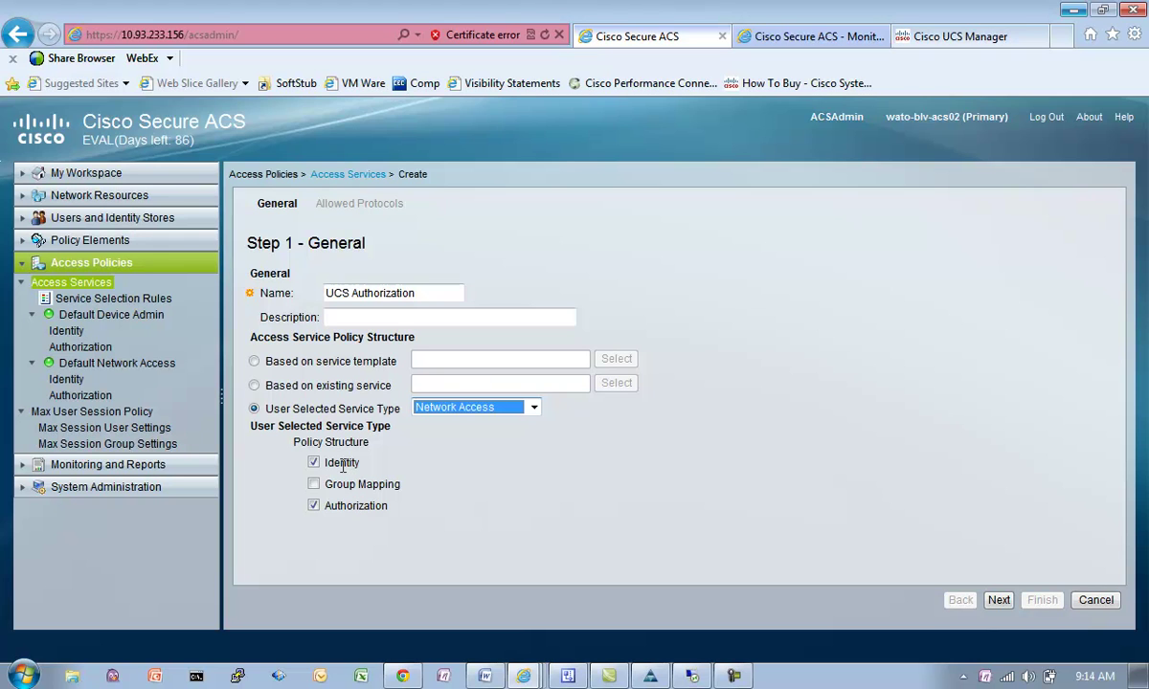
pyautogui.click(313, 485)
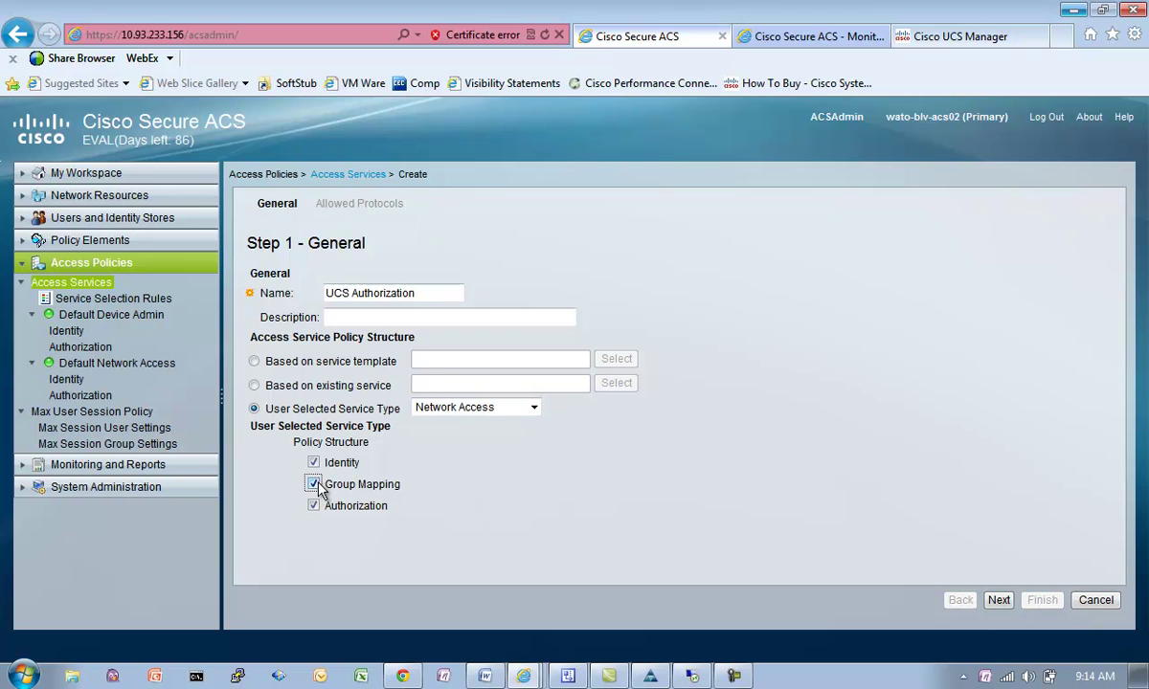
pyautogui.click(313, 484)
pyautogui.click(999, 600)
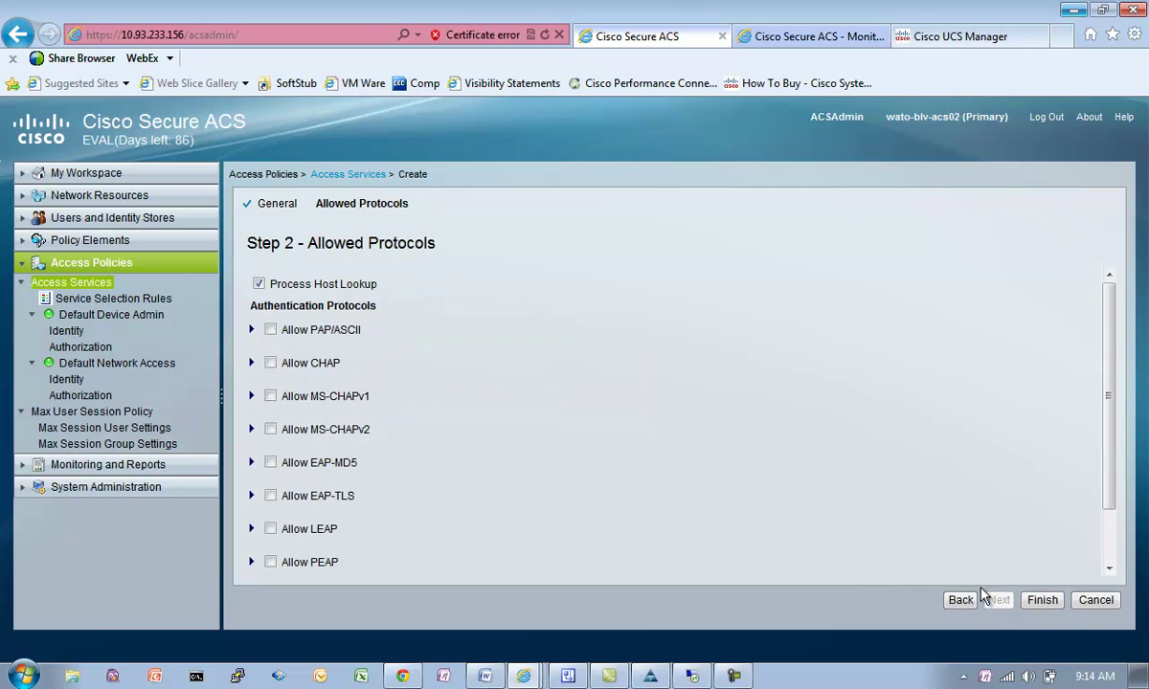
# Step: Allow PAP/ASCII, finish the service, and accept updating the service selection policy
pyautogui.click(270, 331)
pyautogui.moveTo(1110, 440)
pyautogui.mouseDown()
pyautogui.moveTo(1110, 469)
pyautogui.moveTo(1107, 440)
pyautogui.mouseUp()
pyautogui.click(1040, 600)
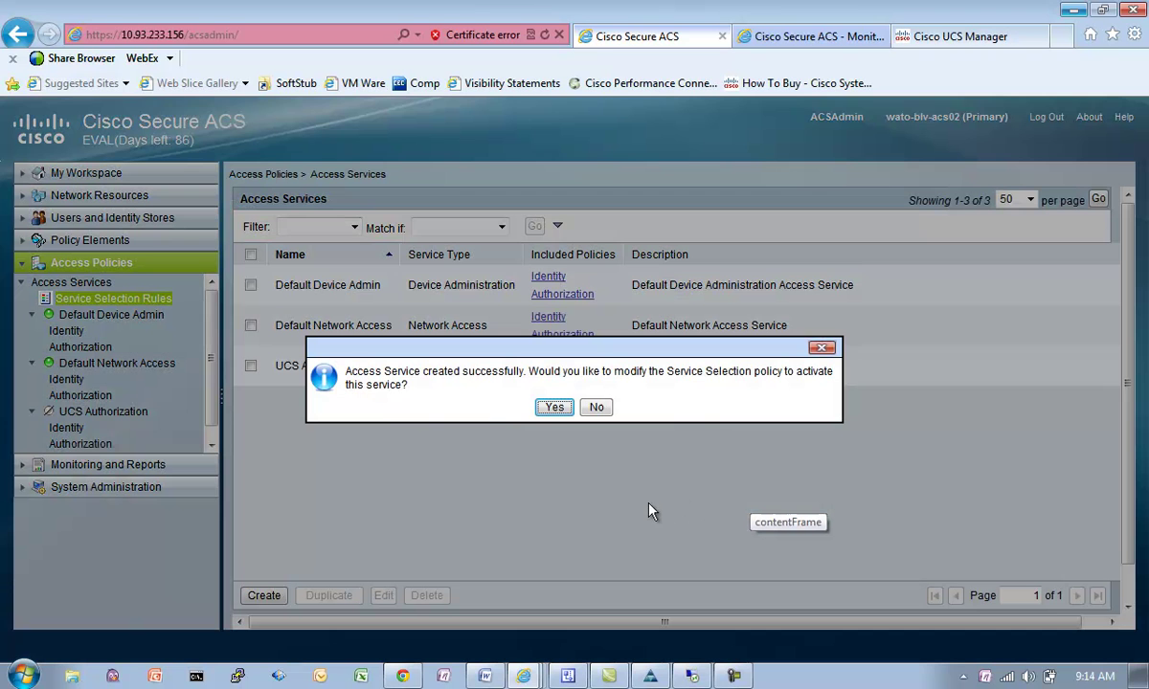
pyautogui.click(548, 411)
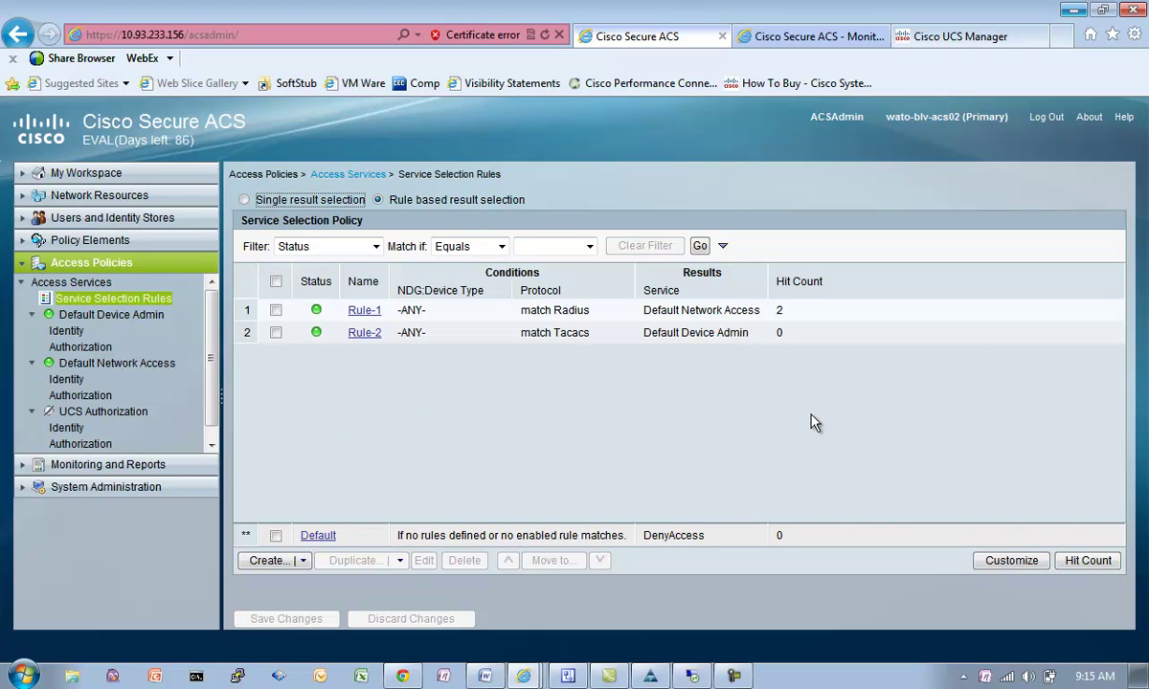
# Step: Customize service selection conditions so NDG:Device Type sits above Protocol
pyautogui.click(993, 563)
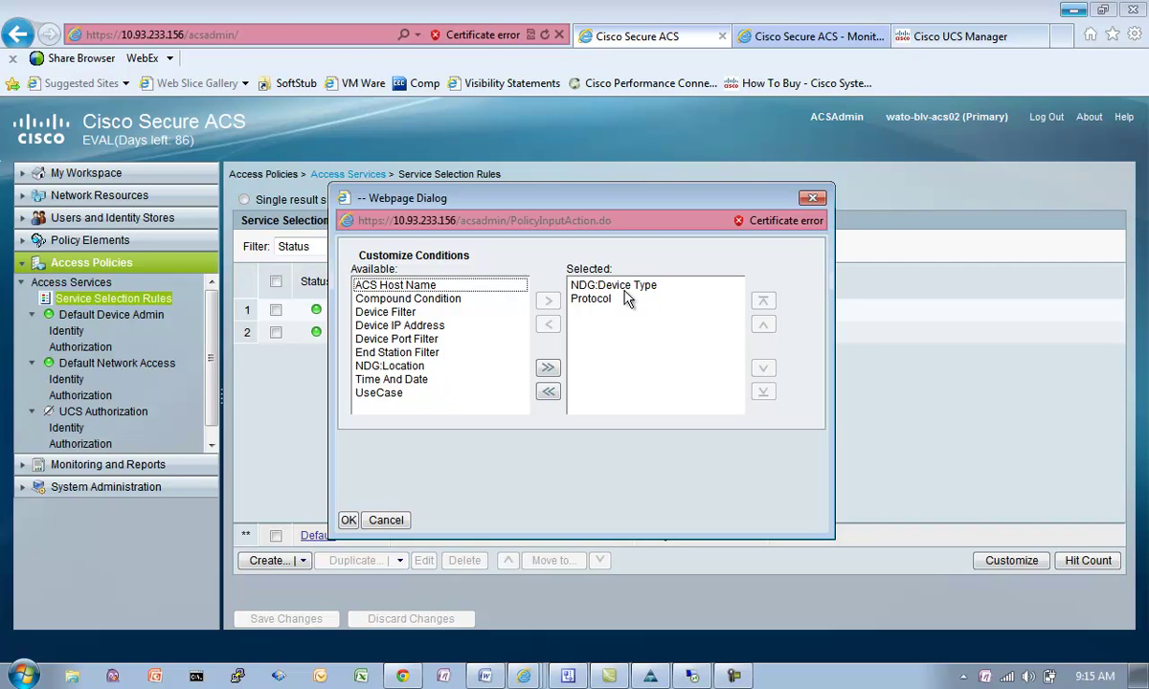
pyautogui.click(613, 291)
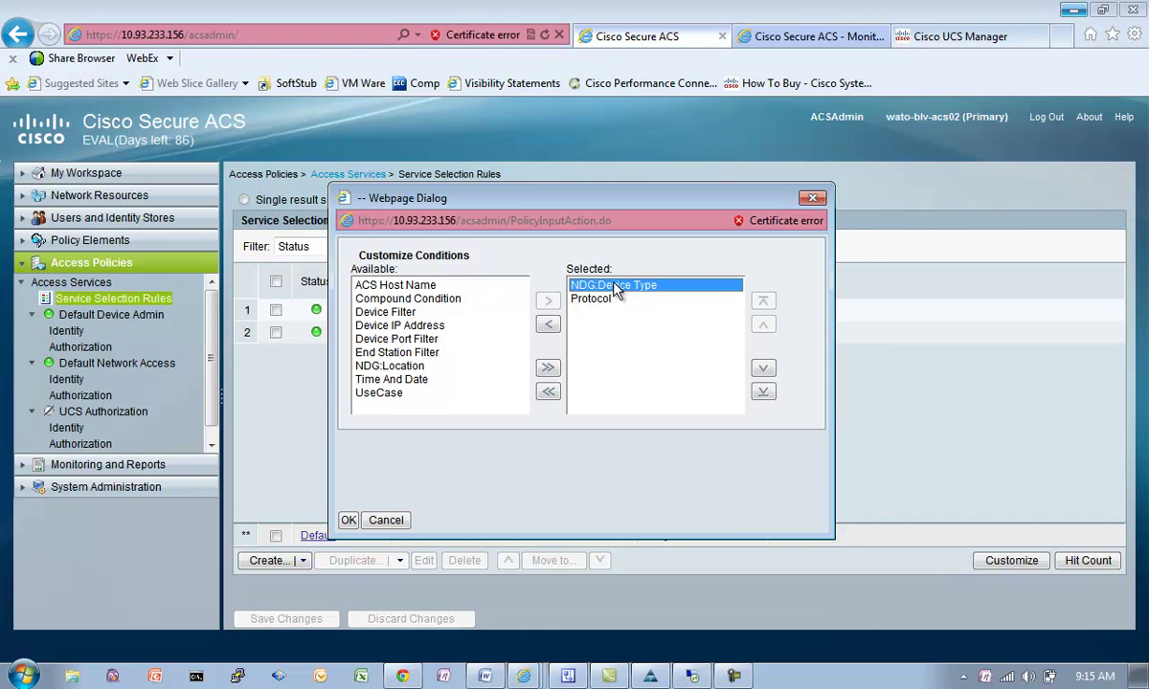
pyautogui.click(547, 325)
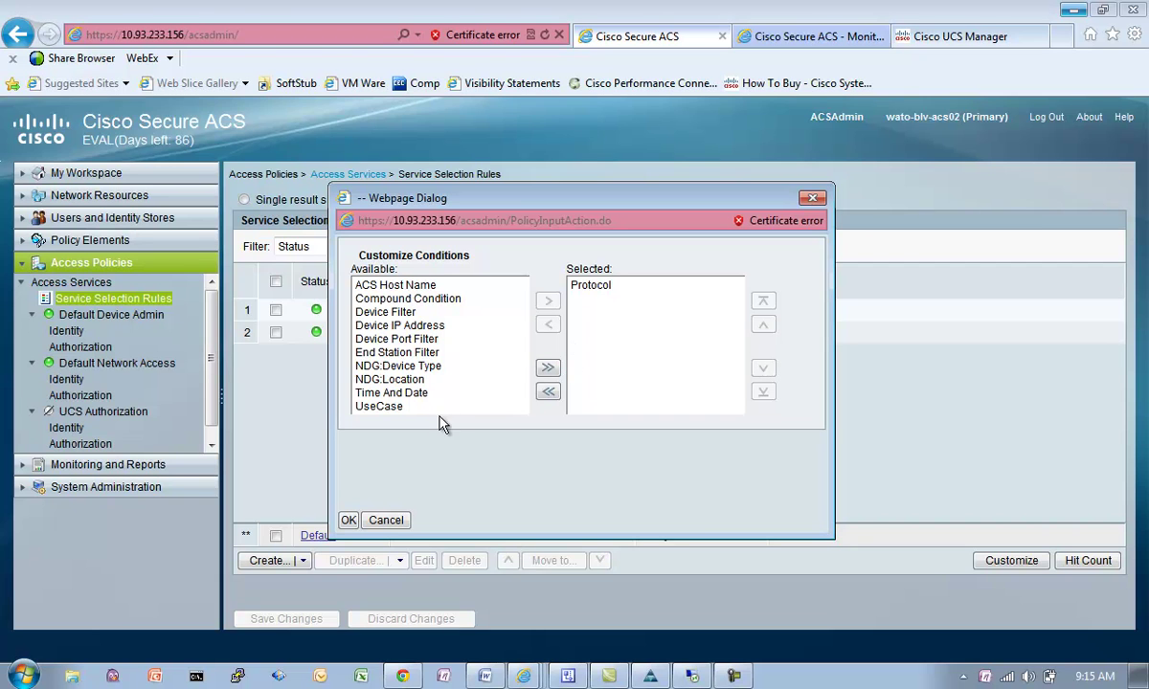
pyautogui.click(405, 366)
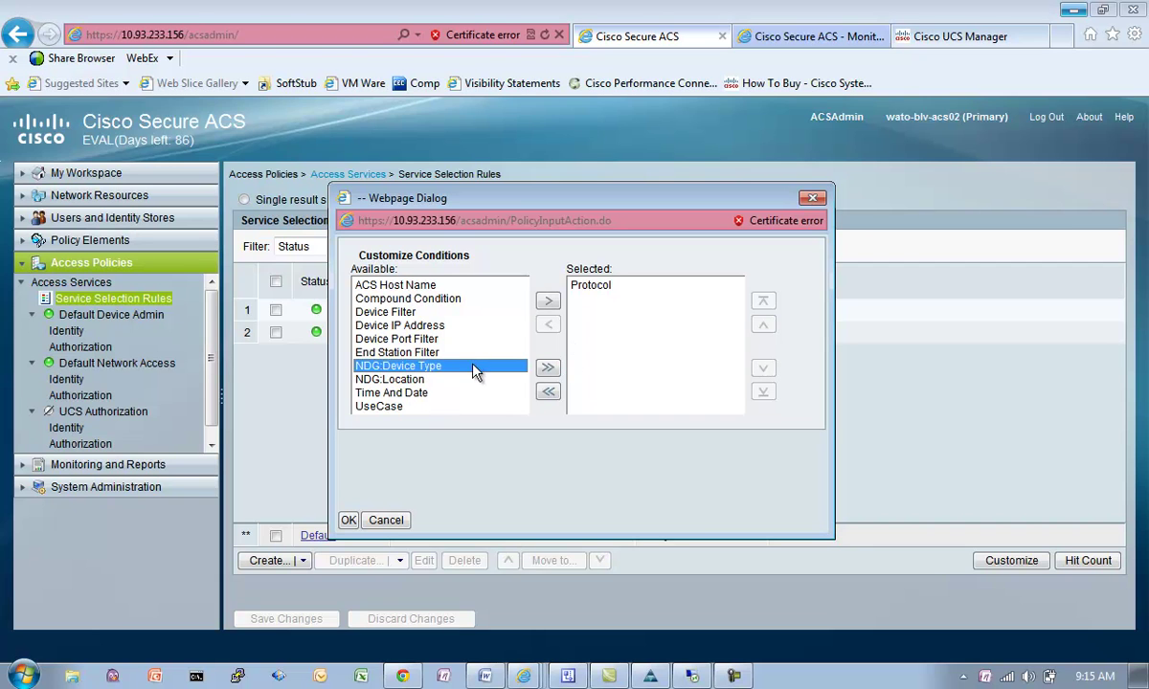
pyautogui.click(547, 301)
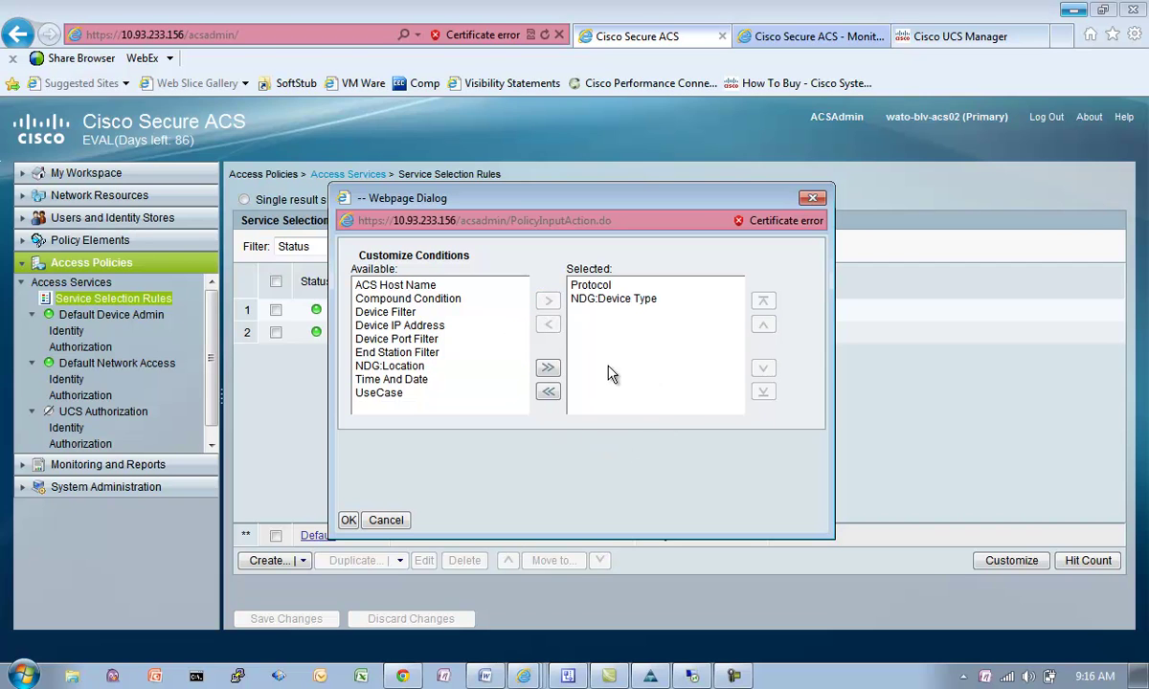
pyautogui.click(627, 299)
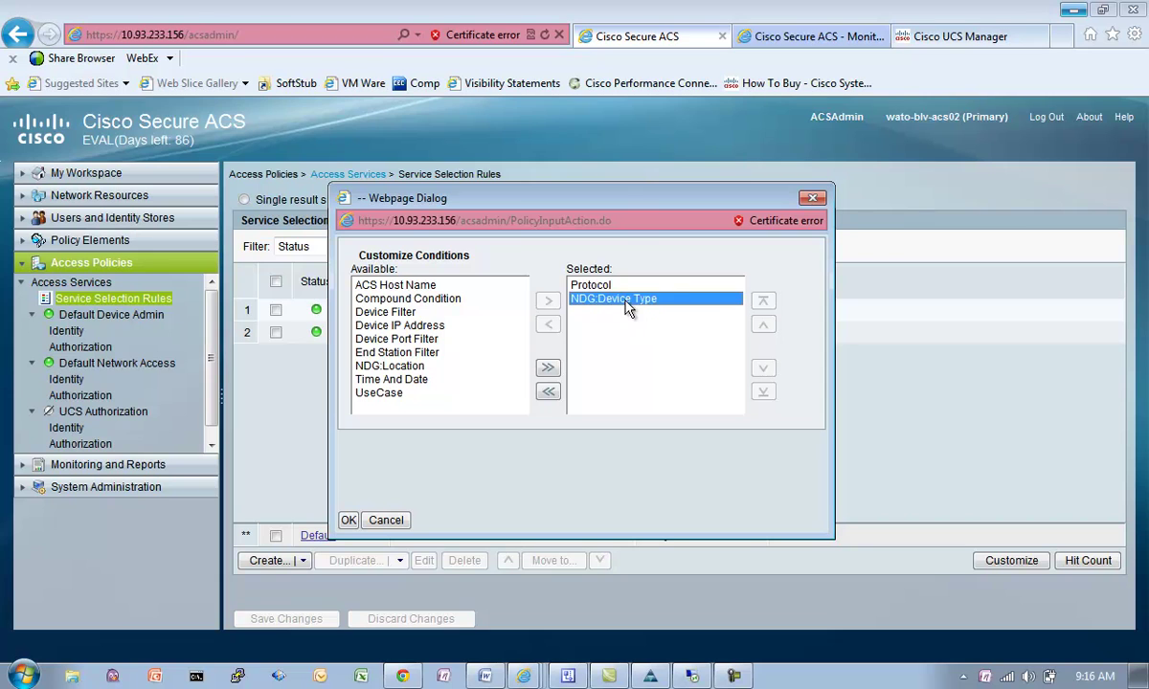
pyautogui.click(763, 301)
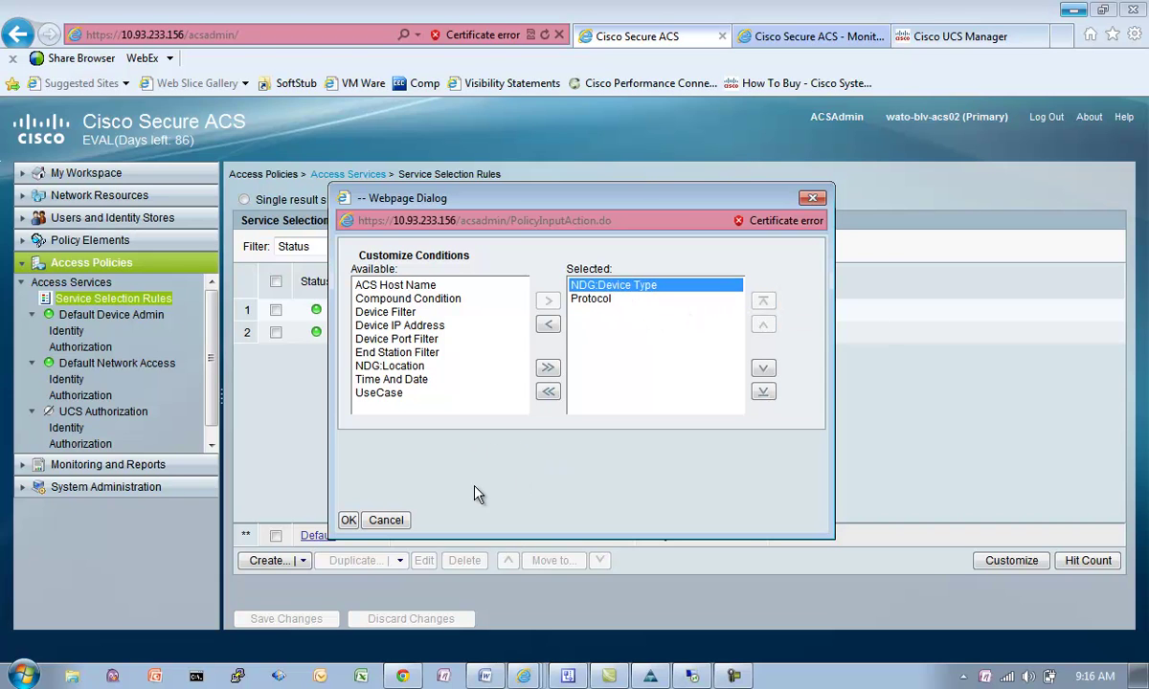
pyautogui.click(346, 519)
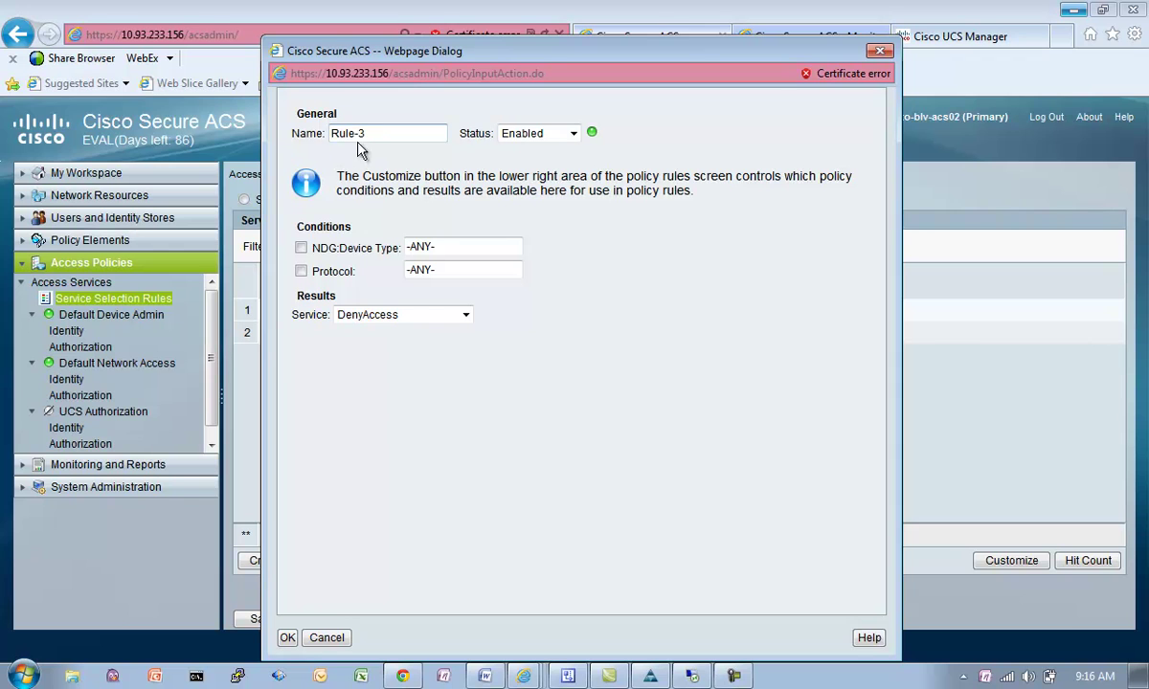
# Step: Add service selection rule UCS sending NDG:Device Type All Device Types:UCS to UCS Authorization
pyautogui.write('UCS')
pyautogui.click(301, 247)
pyautogui.click(731, 246)
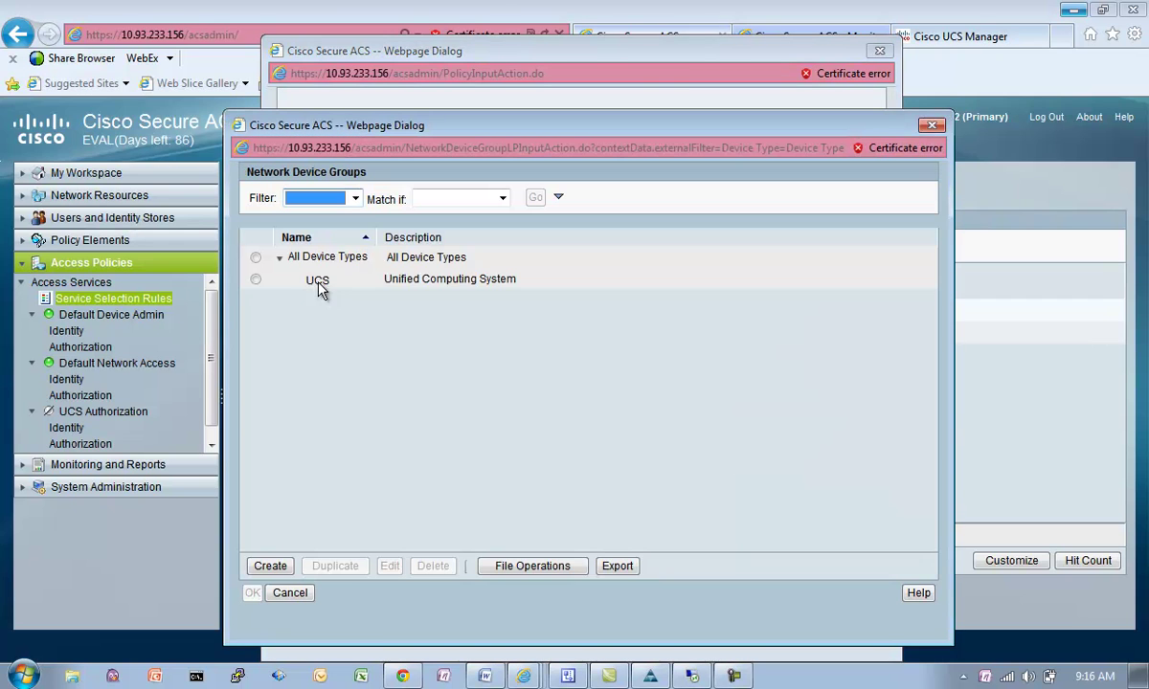
pyautogui.click(256, 279)
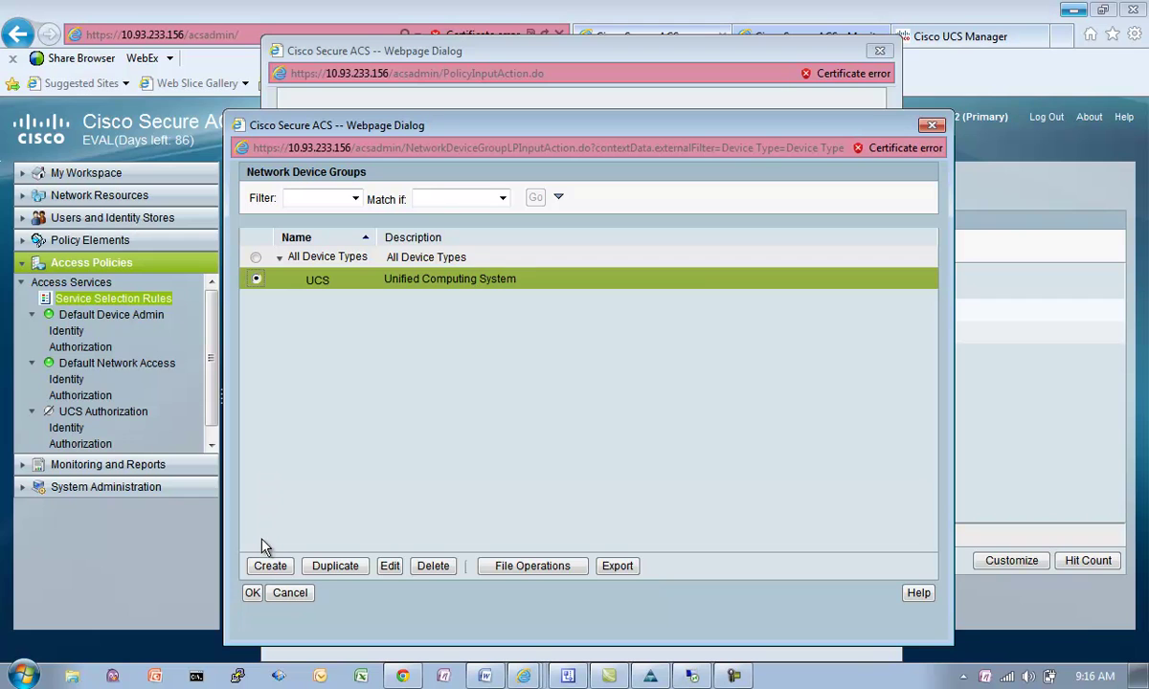
pyautogui.click(251, 592)
pyautogui.click(465, 318)
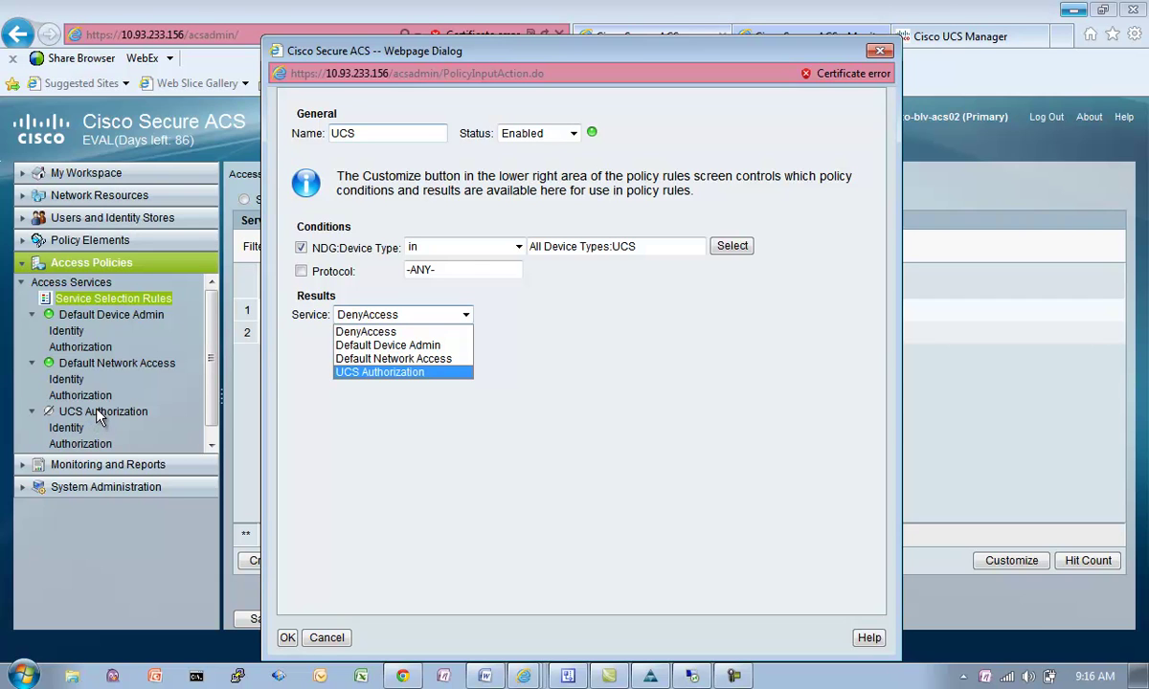
pyautogui.click(341, 372)
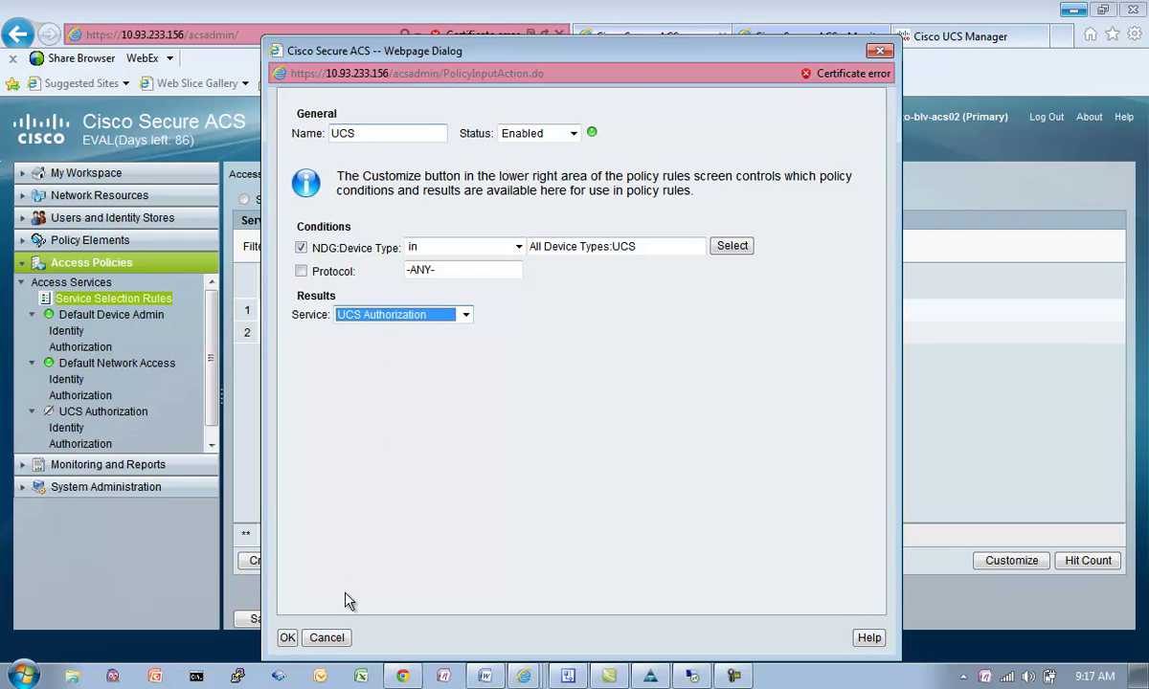
pyautogui.click(287, 637)
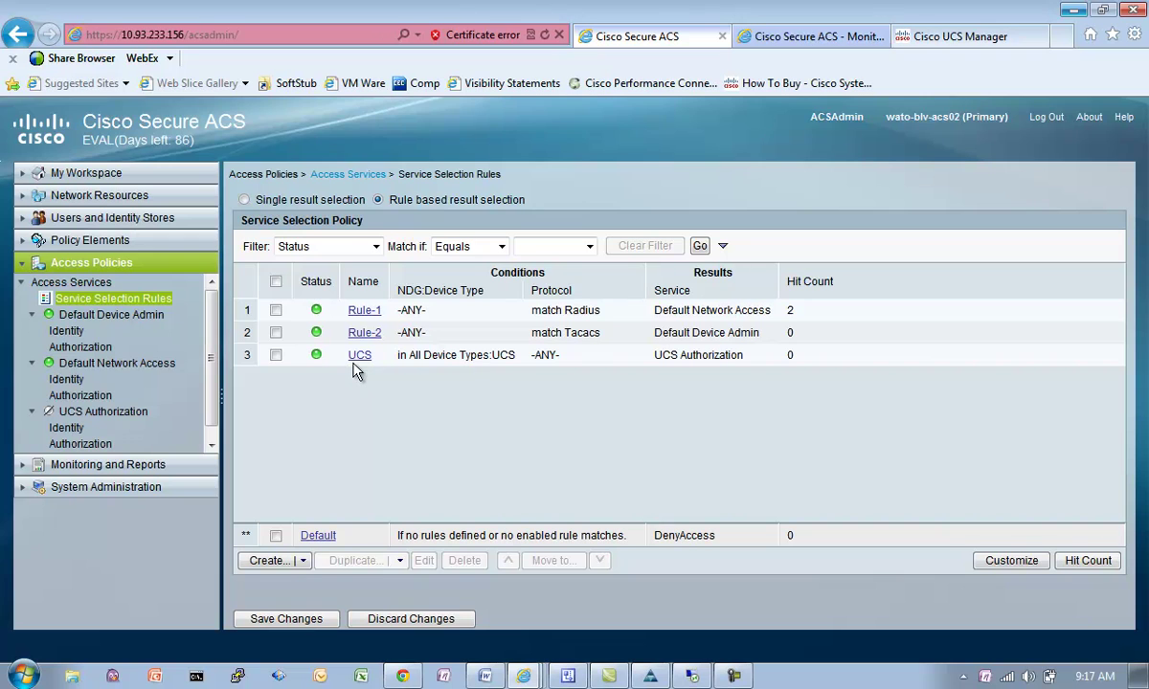
# Step: Move the UCS rule above Rule-1 and Rule-2 and save the new order
pyautogui.click(276, 355)
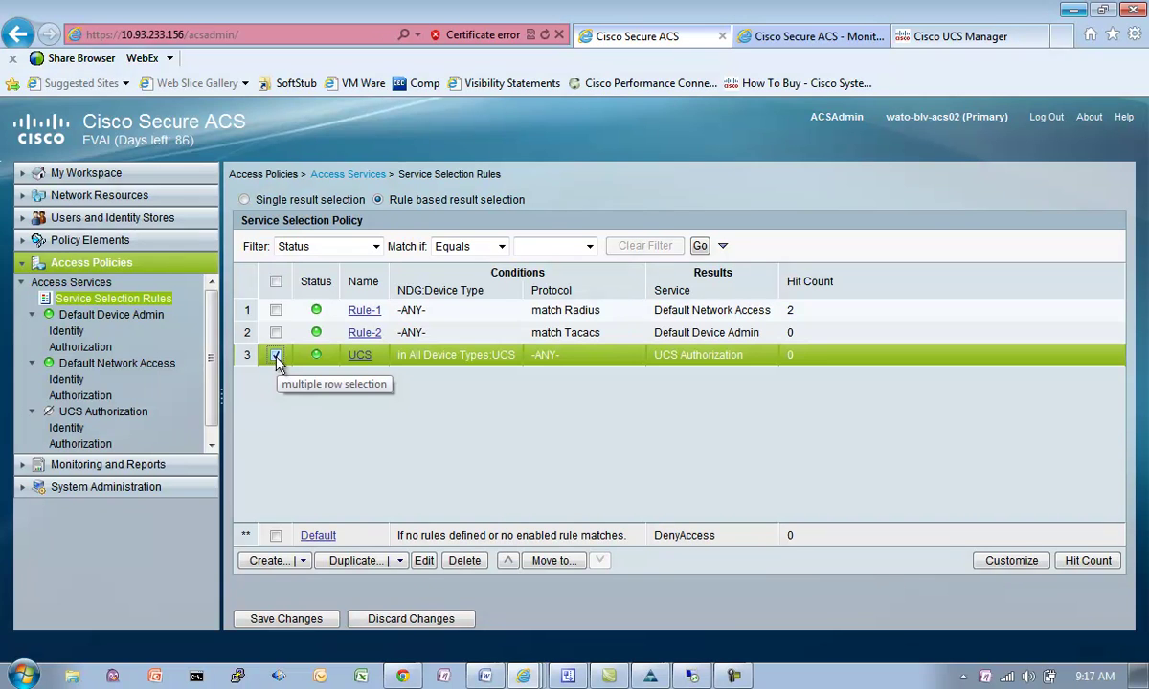
pyautogui.click(507, 560)
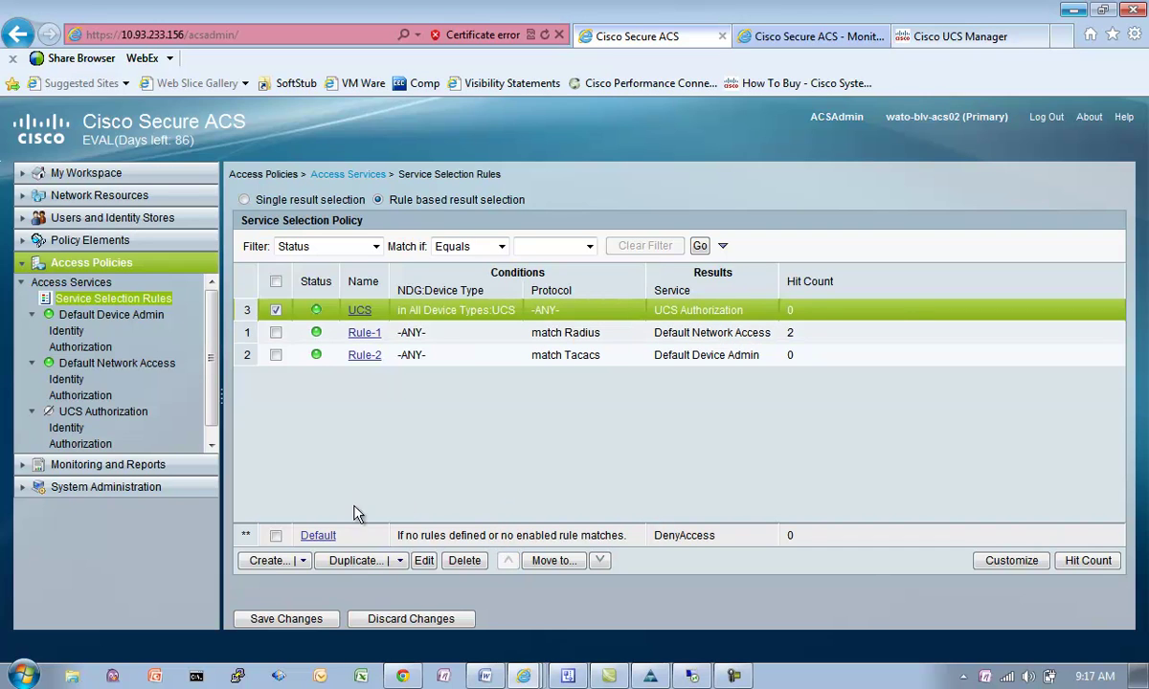
pyautogui.click(283, 619)
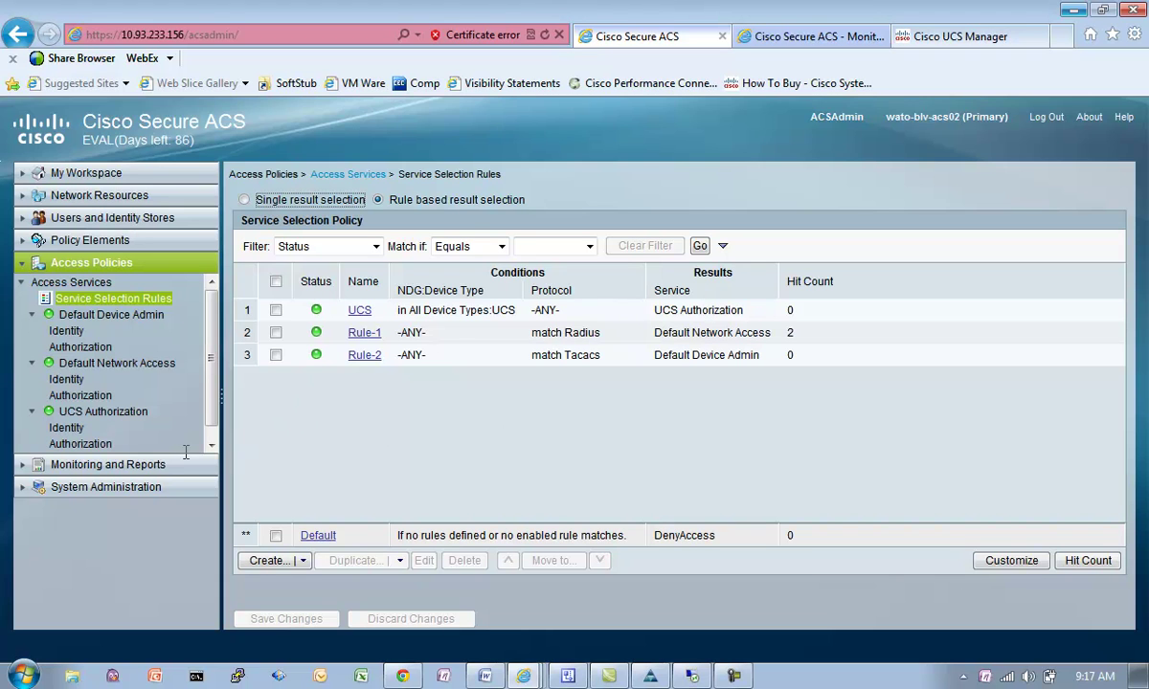
pyautogui.click(61, 431)
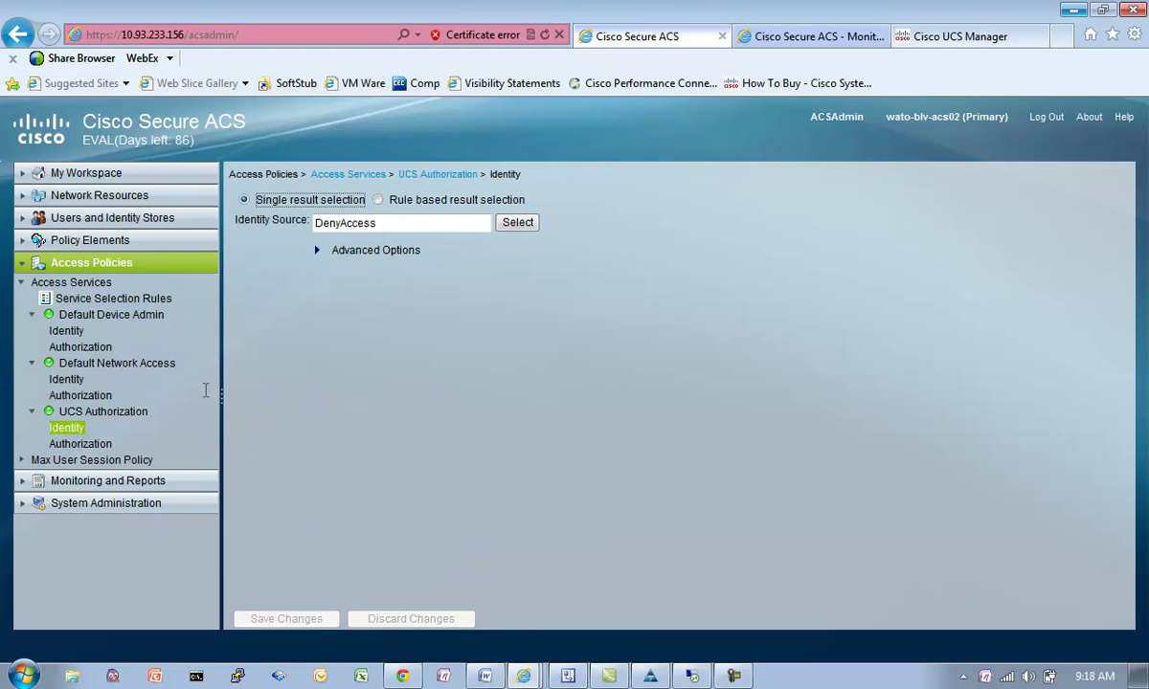
# Step: Make UCS Authorization's identity rule-based, using NDG:Device Type as the only condition, no Compound Condition
pyautogui.click(378, 200)
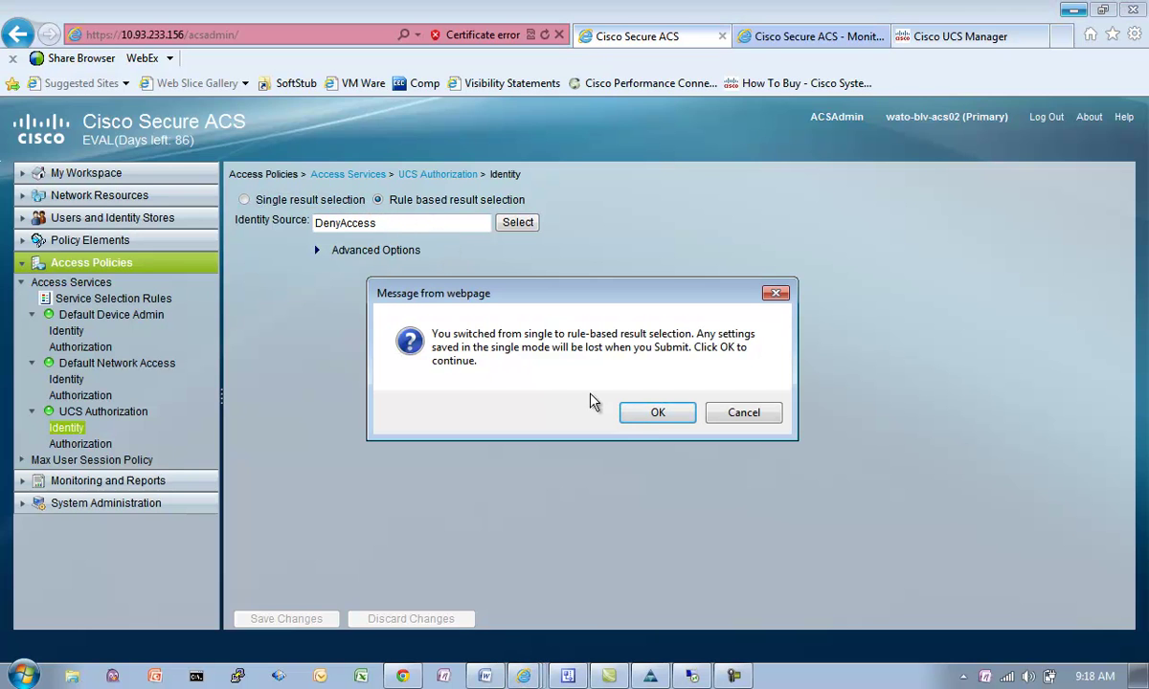
pyautogui.click(653, 414)
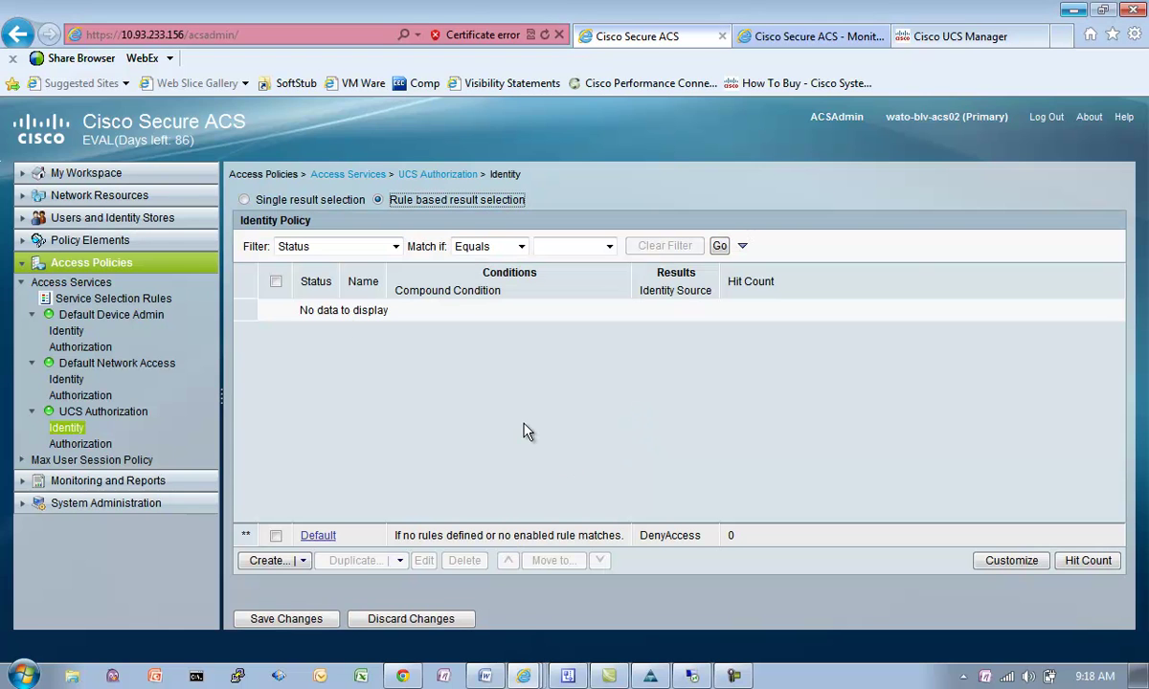
pyautogui.click(993, 563)
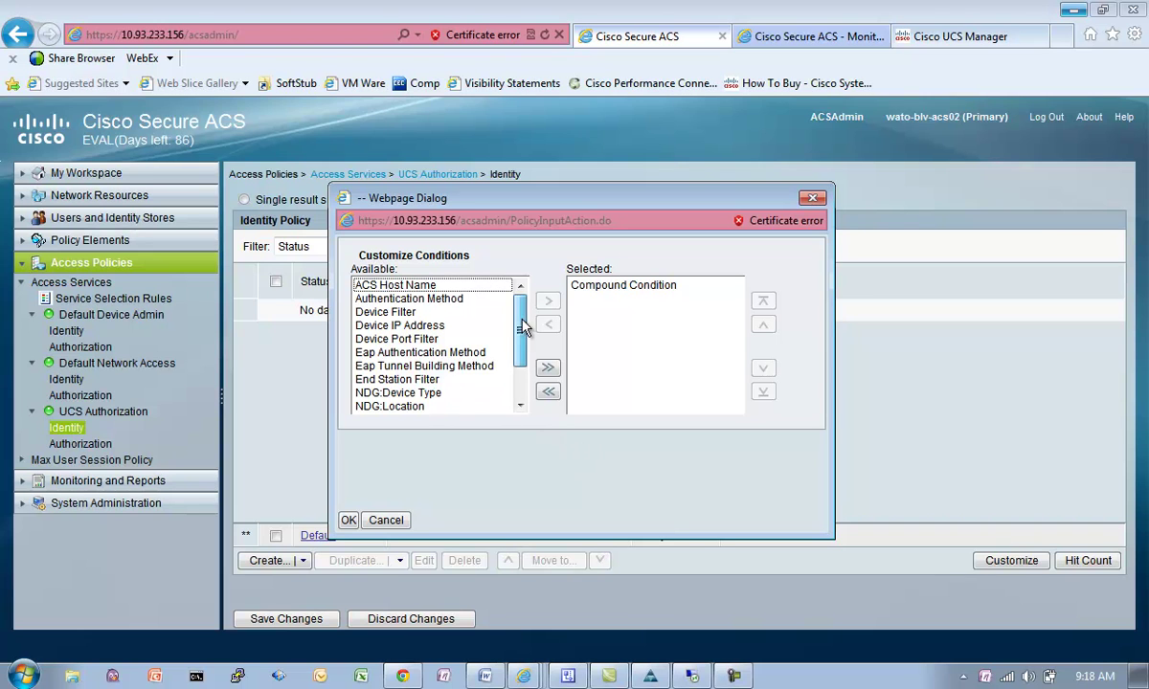
pyautogui.moveTo(520, 331); pyautogui.dragTo(517, 363)
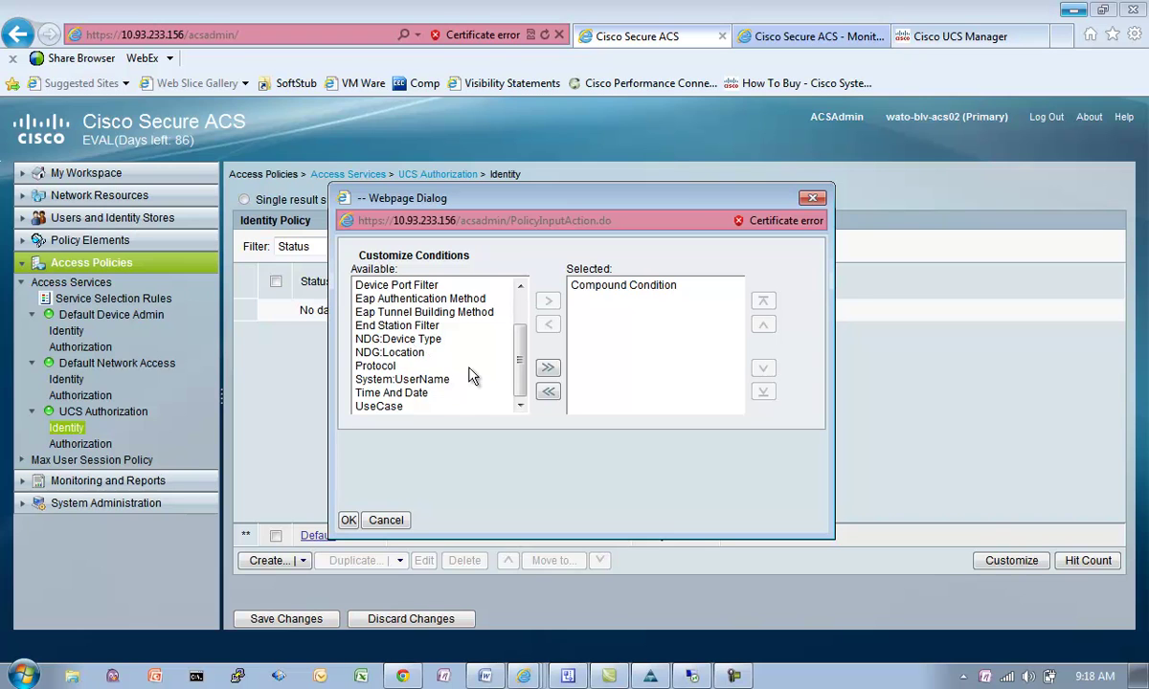
pyautogui.moveTo(522, 364)
pyautogui.mouseDown()
pyautogui.moveTo(521, 331)
pyautogui.moveTo(516, 357)
pyautogui.mouseUp()
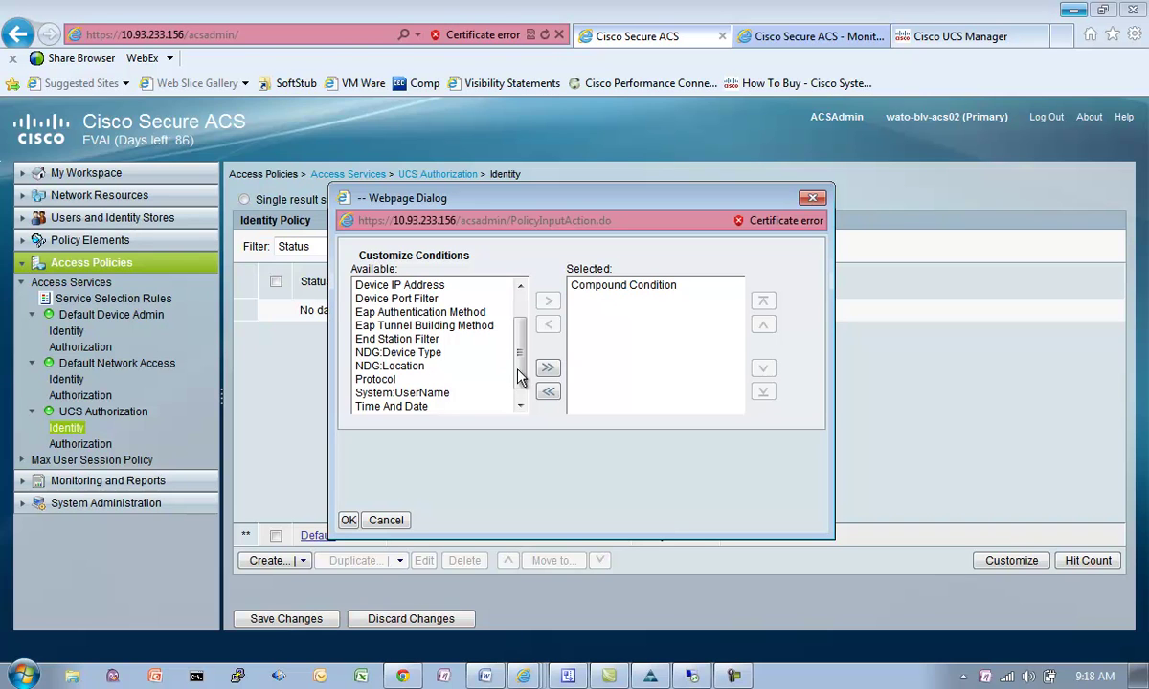
pyautogui.moveTo(525, 379); pyautogui.dragTo(518, 403)
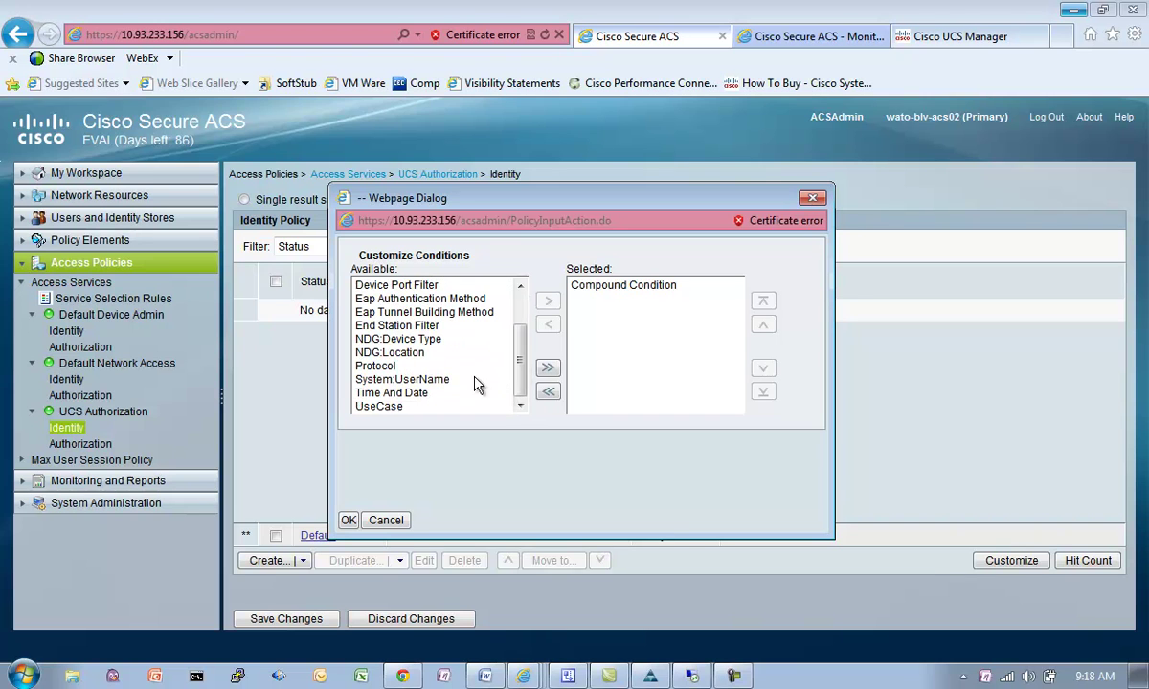
pyautogui.click(424, 340)
pyautogui.click(547, 300)
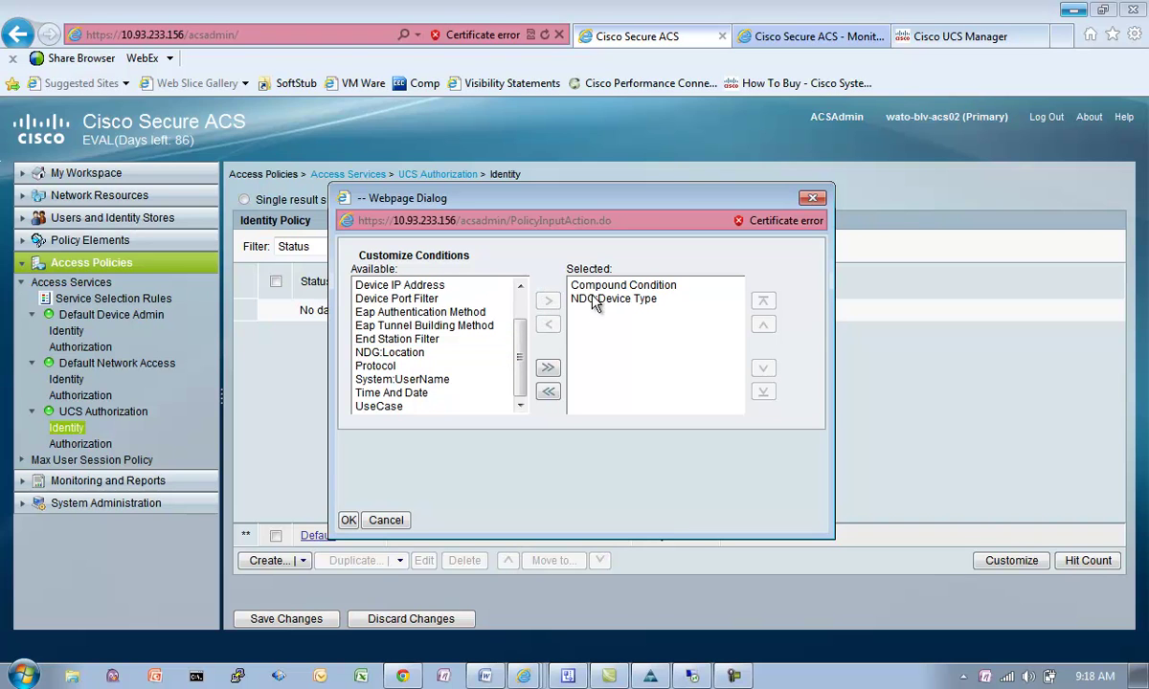
pyautogui.click(575, 285)
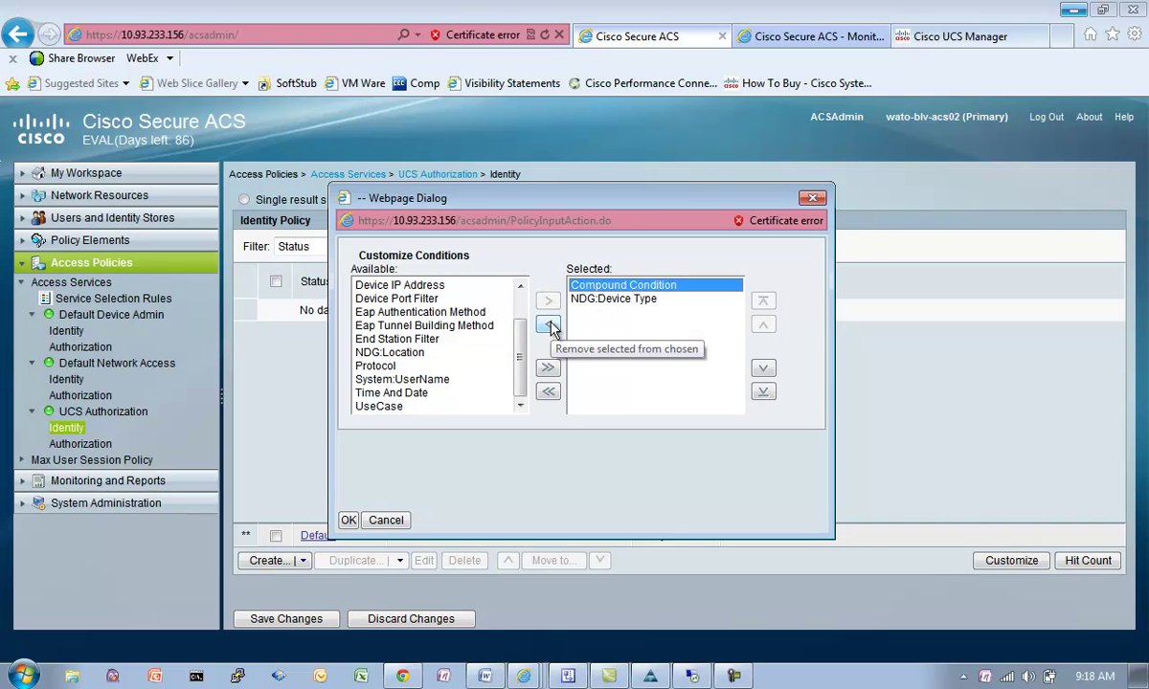
pyautogui.click(548, 326)
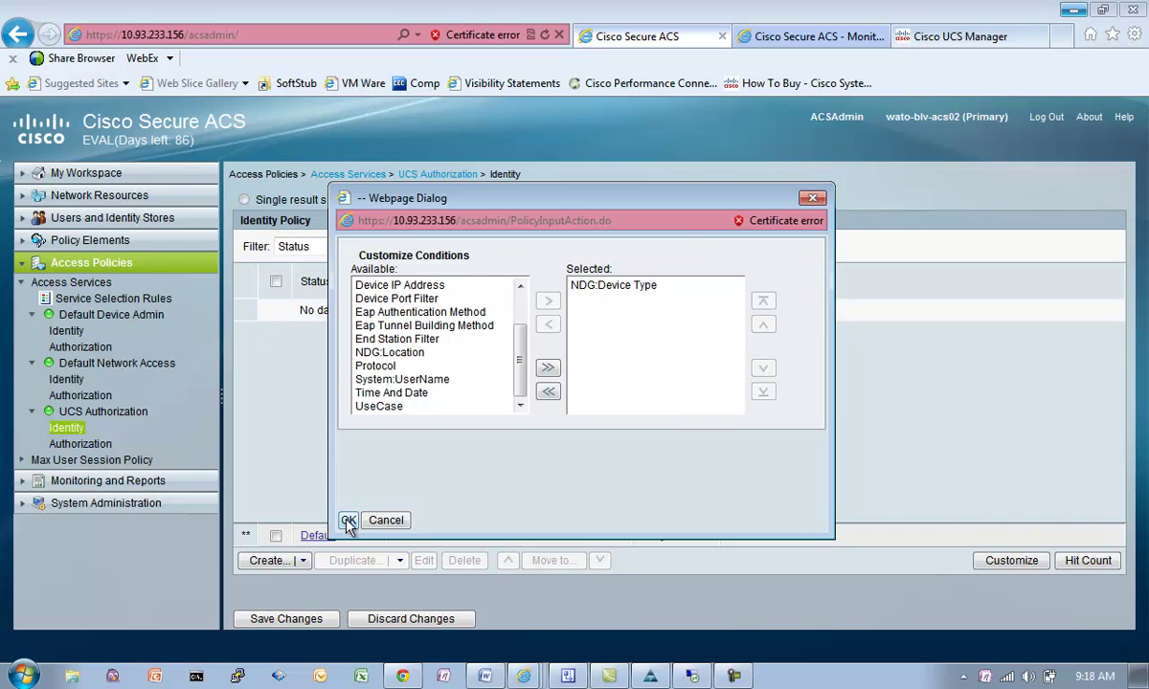
pyautogui.click(348, 519)
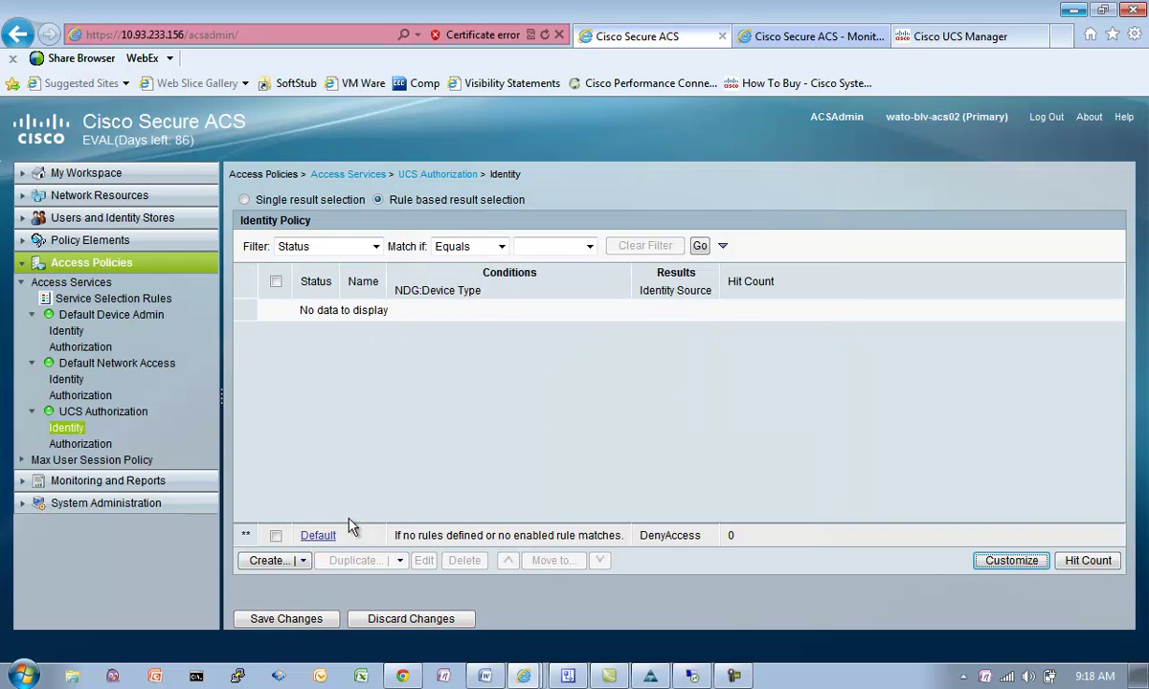
# Step: Create a new identity policy rule named UCS
pyautogui.click(274, 554)
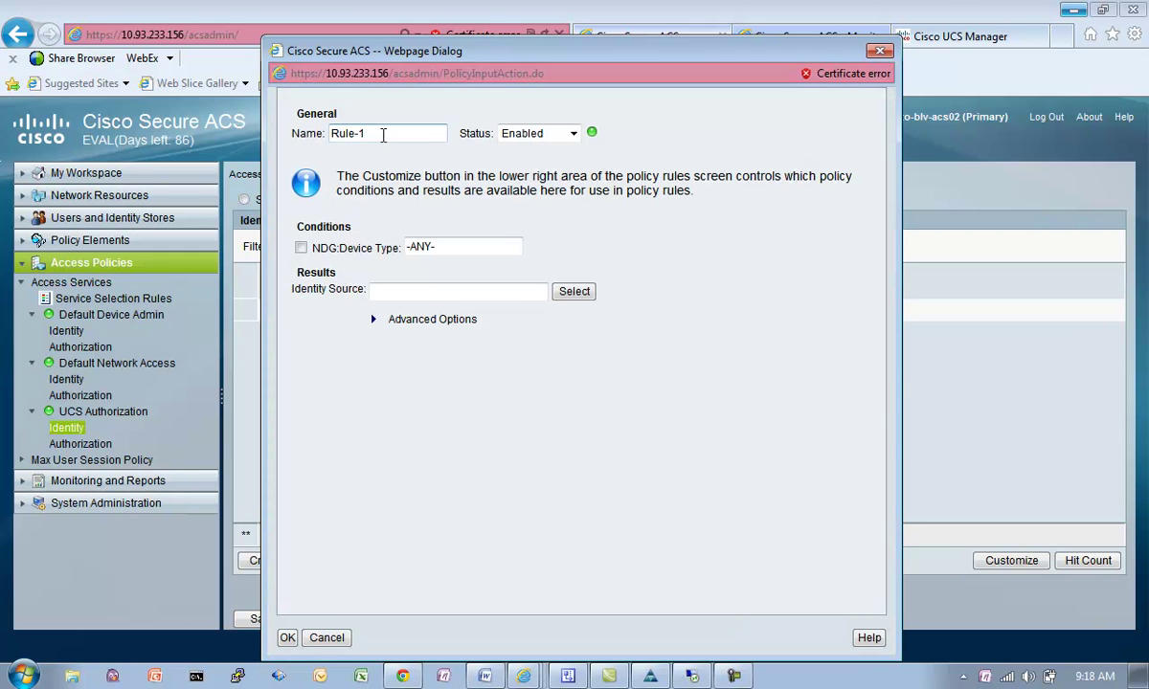
pyautogui.moveTo(388, 133); pyautogui.dragTo(284, 126)
pyautogui.write('De')
pyautogui.write('vice Type')
pyautogui.moveTo(374, 131); pyautogui.dragTo(239, 139)
pyautogui.write('UCS')
# Step: Match device type All Device Types:UCS and use Internal Users as the identity source
pyautogui.click(302, 247)
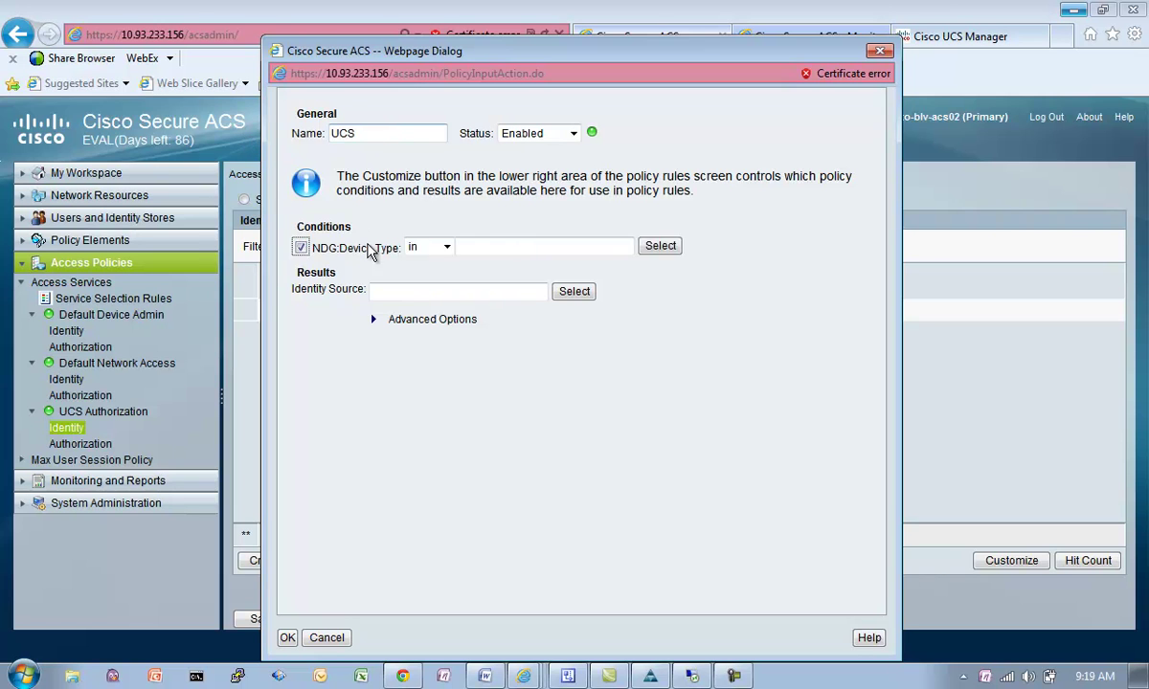
pyautogui.click(642, 249)
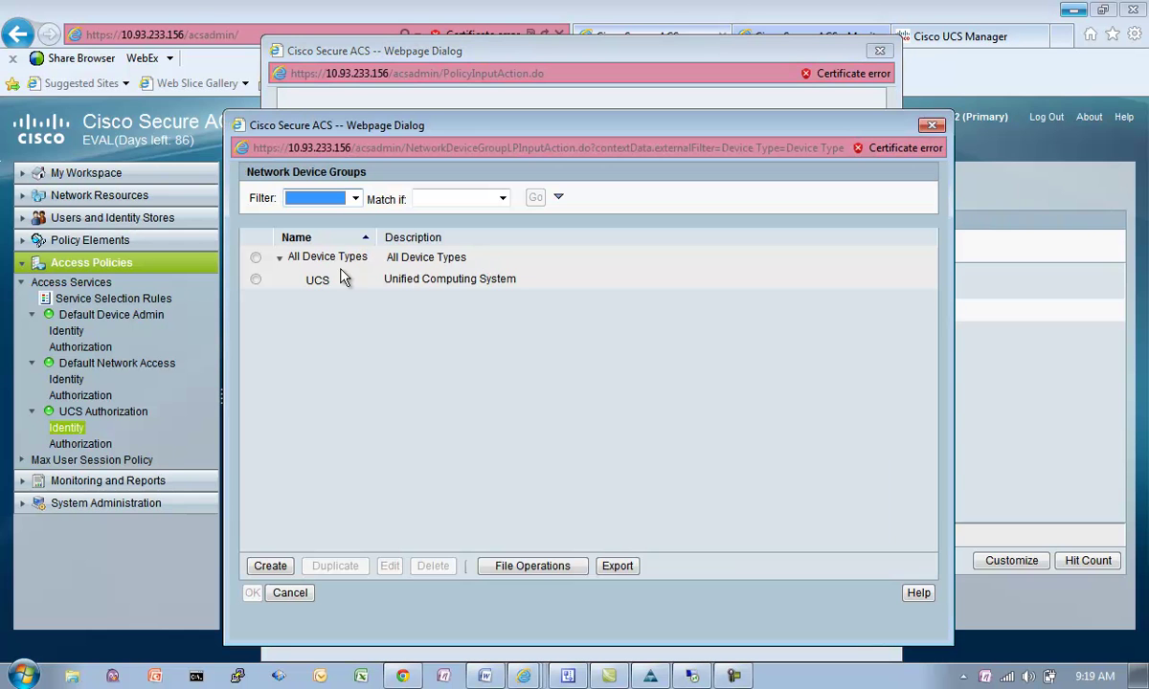
pyautogui.click(255, 278)
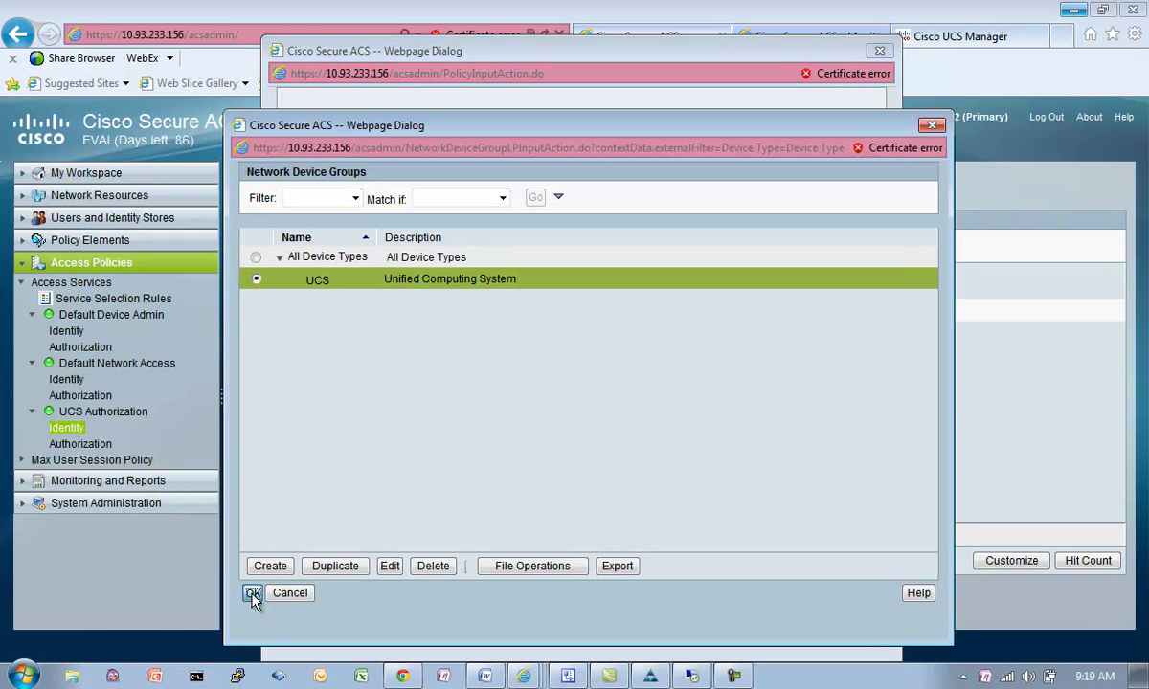
pyautogui.click(253, 593)
pyautogui.click(572, 293)
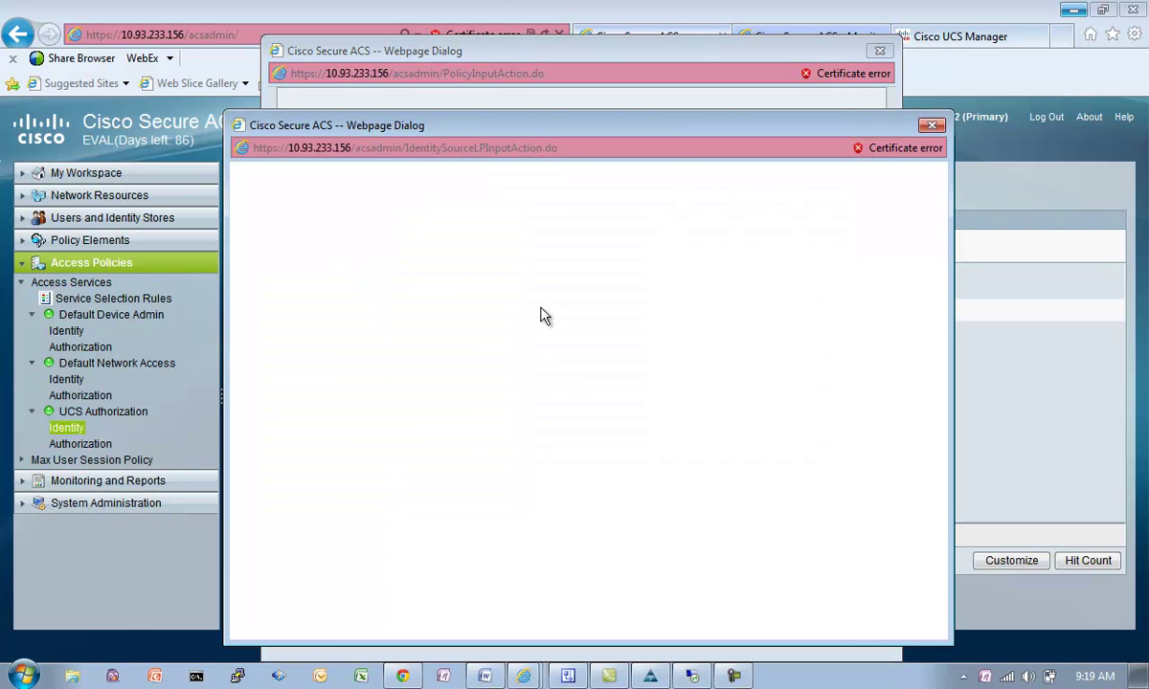
pyautogui.click(255, 292)
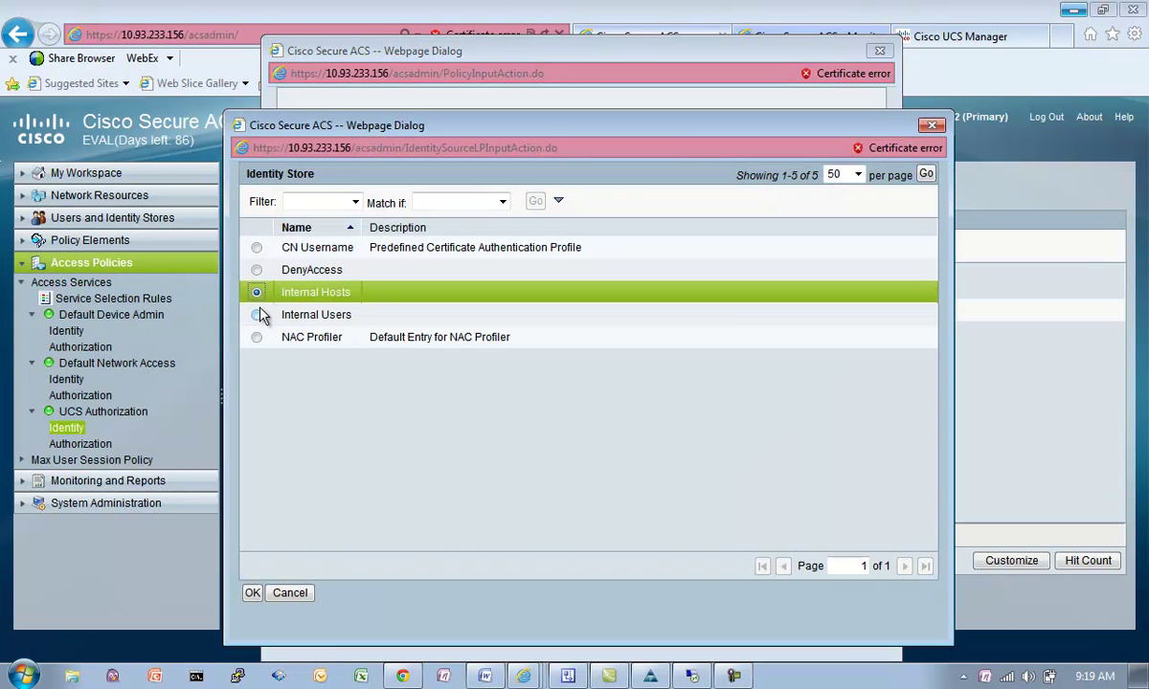
pyautogui.click(261, 315)
pyautogui.click(253, 592)
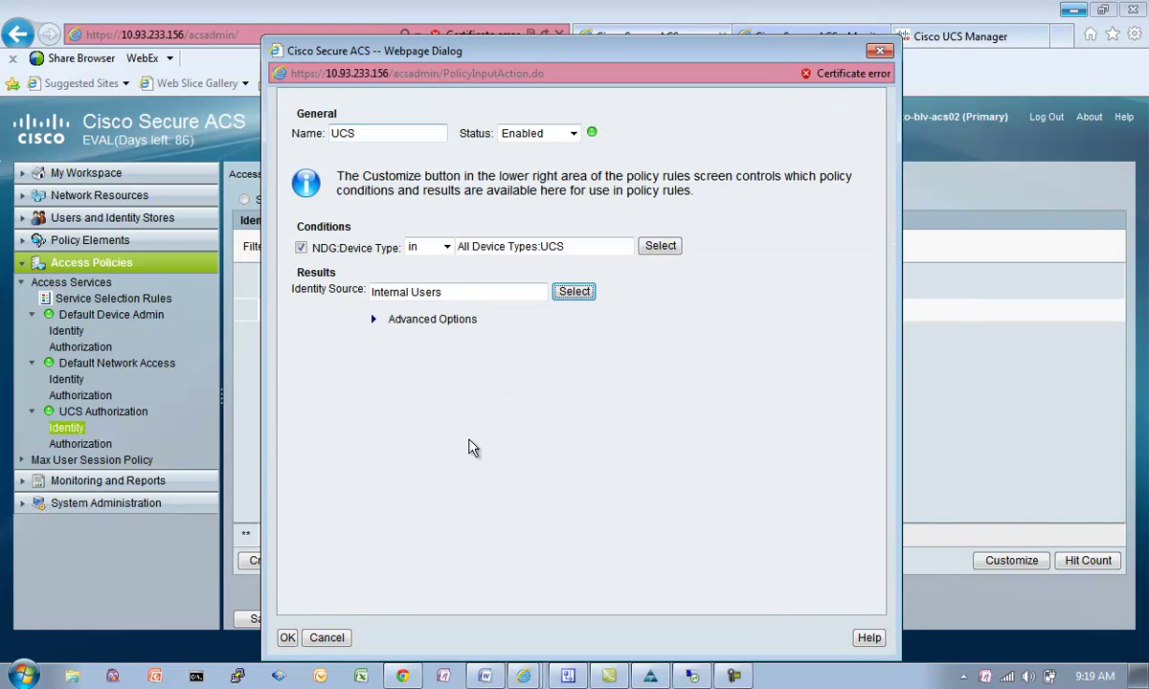
pyautogui.click(288, 637)
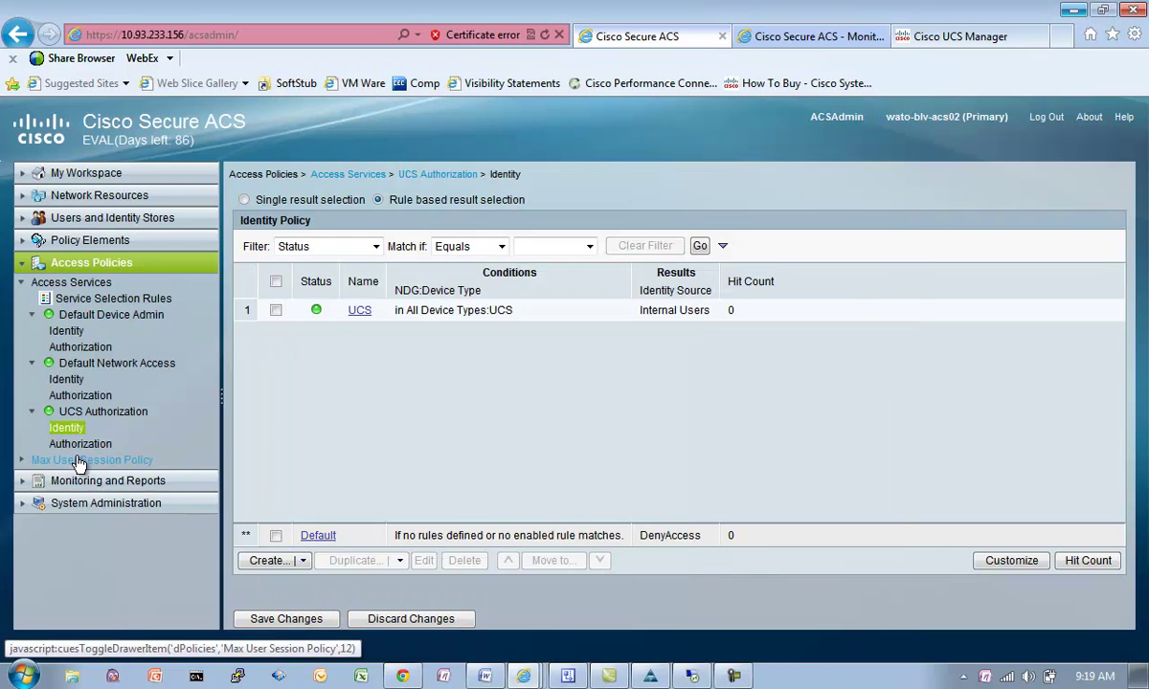
# Step: Save the identity policy and limit authorization rule conditions to Identity Group only
pyautogui.click(65, 428)
pyautogui.click(436, 405)
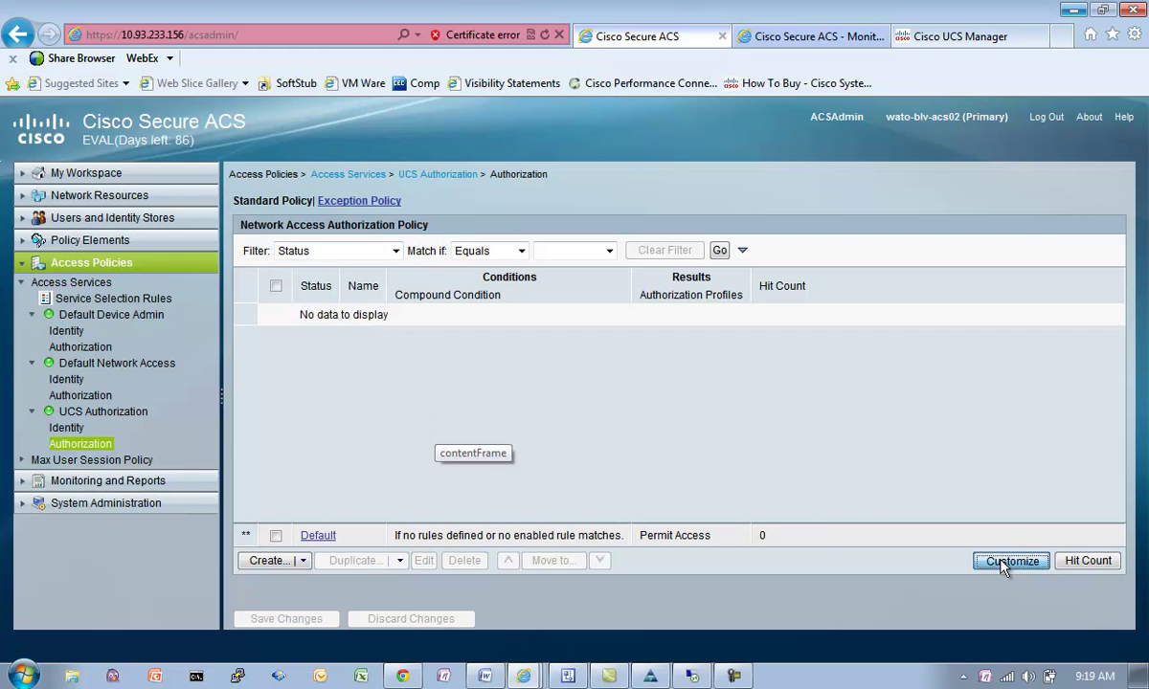
pyautogui.click(1005, 563)
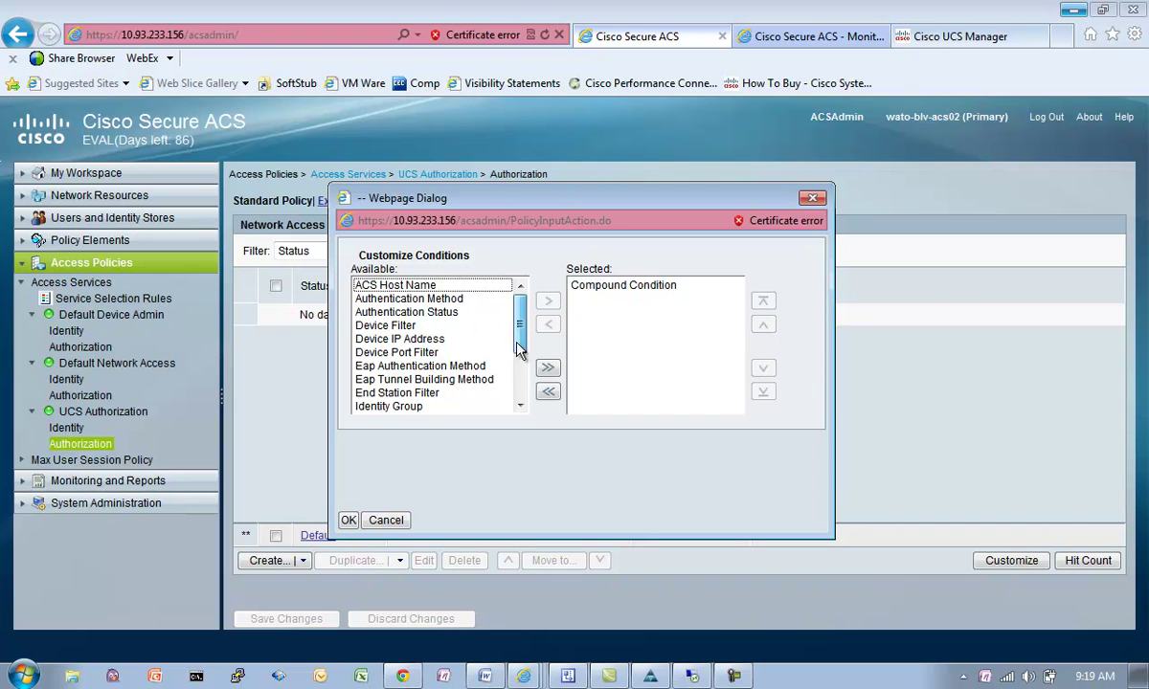
pyautogui.scroll(-1, 520, 308)
pyautogui.click(421, 392)
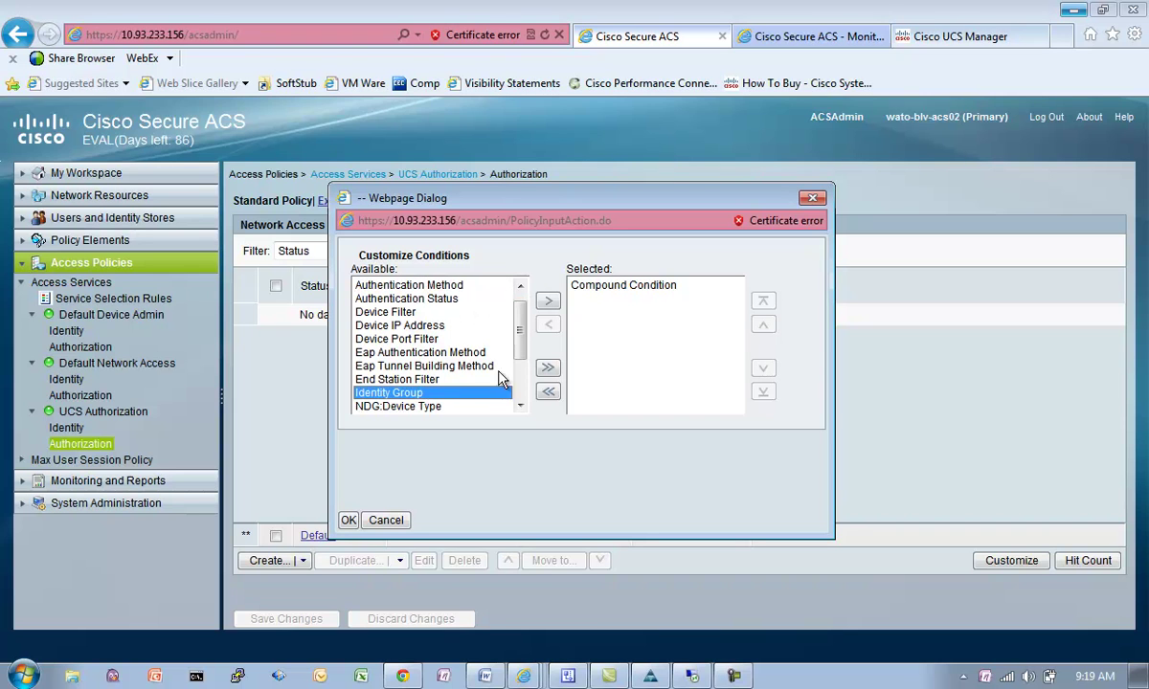
pyautogui.click(548, 302)
pyautogui.click(613, 285)
pyautogui.click(547, 325)
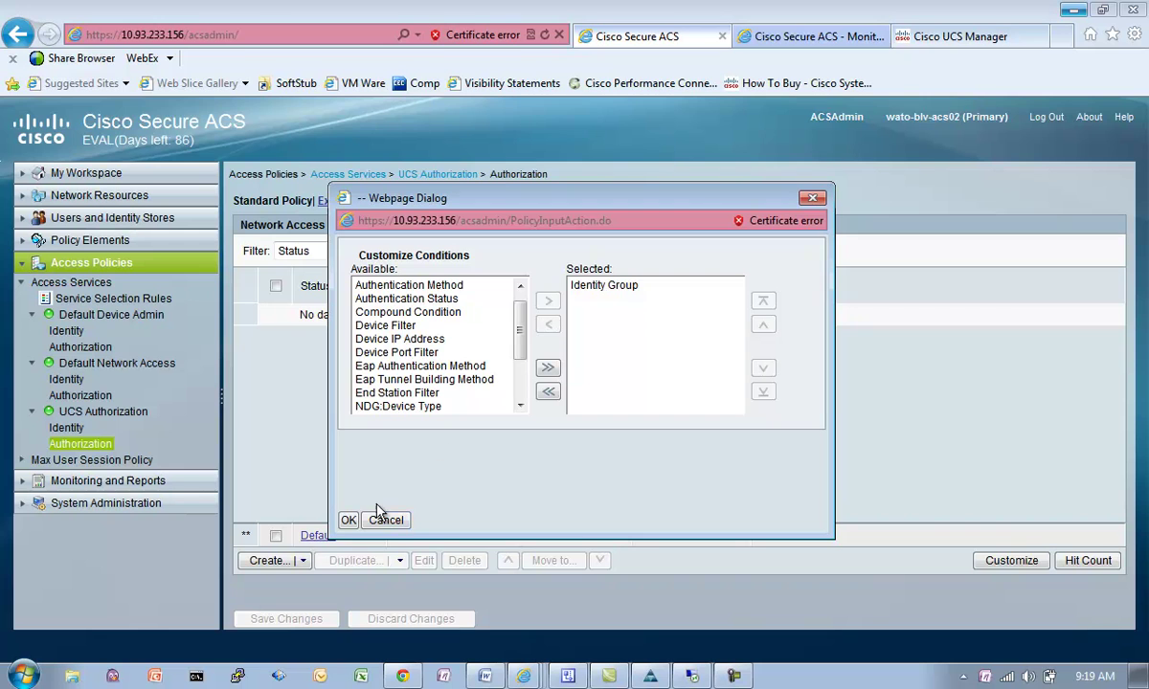
pyautogui.click(349, 520)
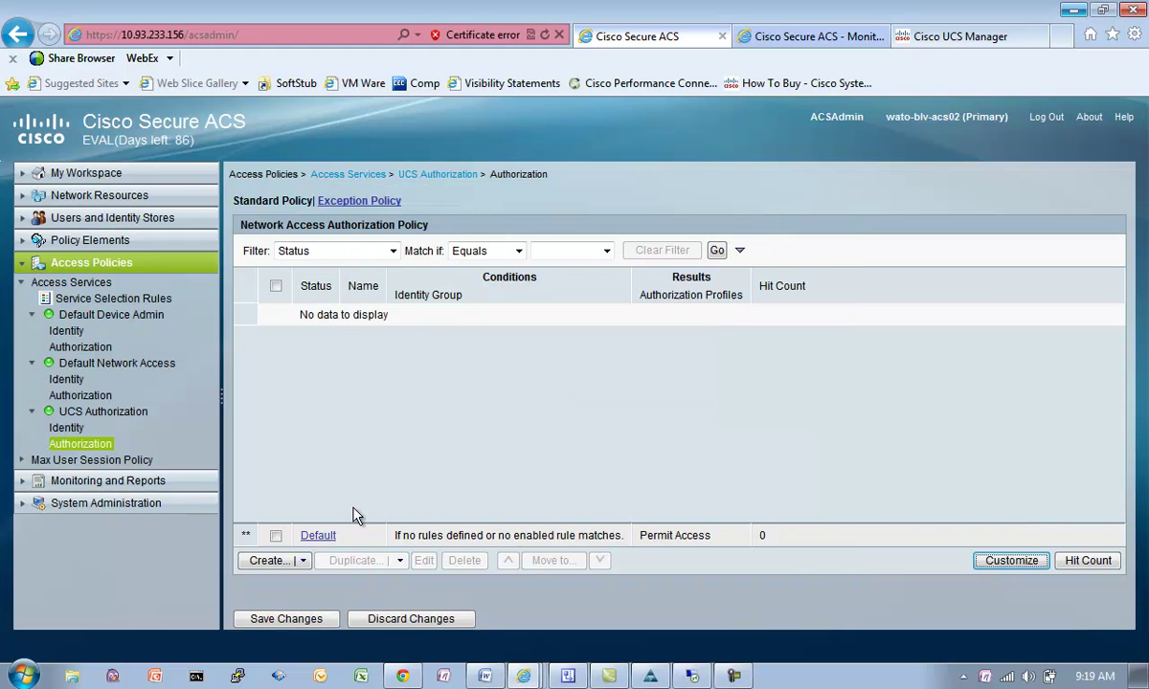
# Step: Add authorization rule UCS Admins giving group UCS Admins the UCS Administrator profile, and save
pyautogui.click(276, 562)
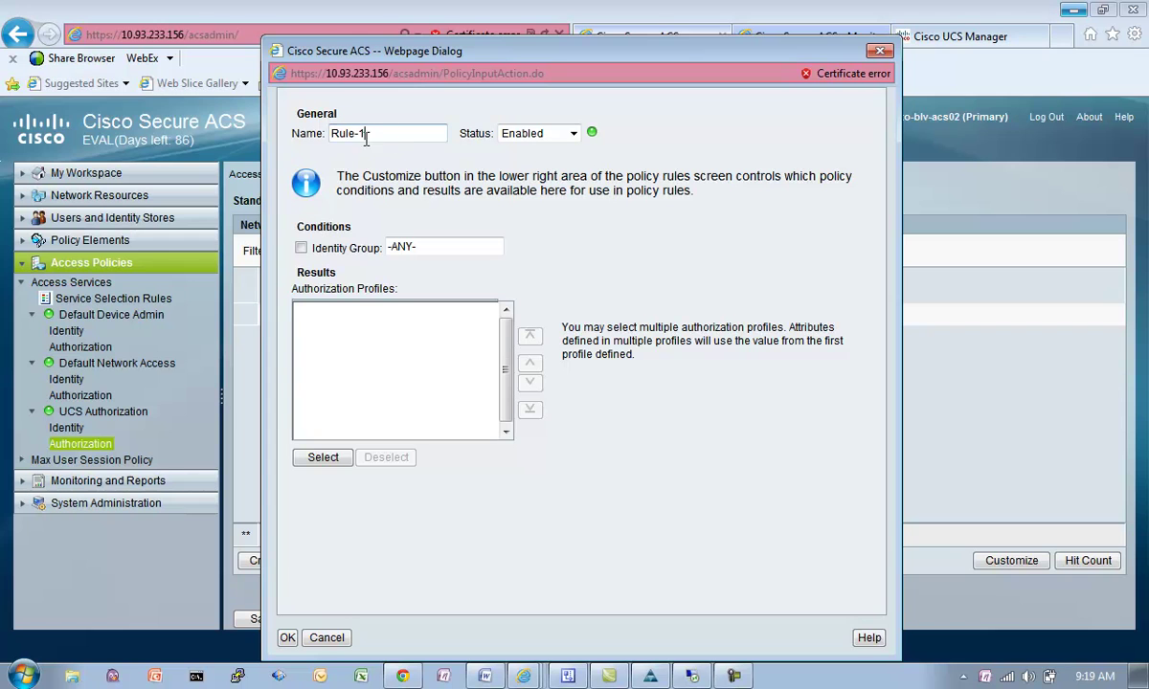
pyautogui.moveTo(364, 133); pyautogui.dragTo(244, 129)
pyautogui.write('UCS Admins')
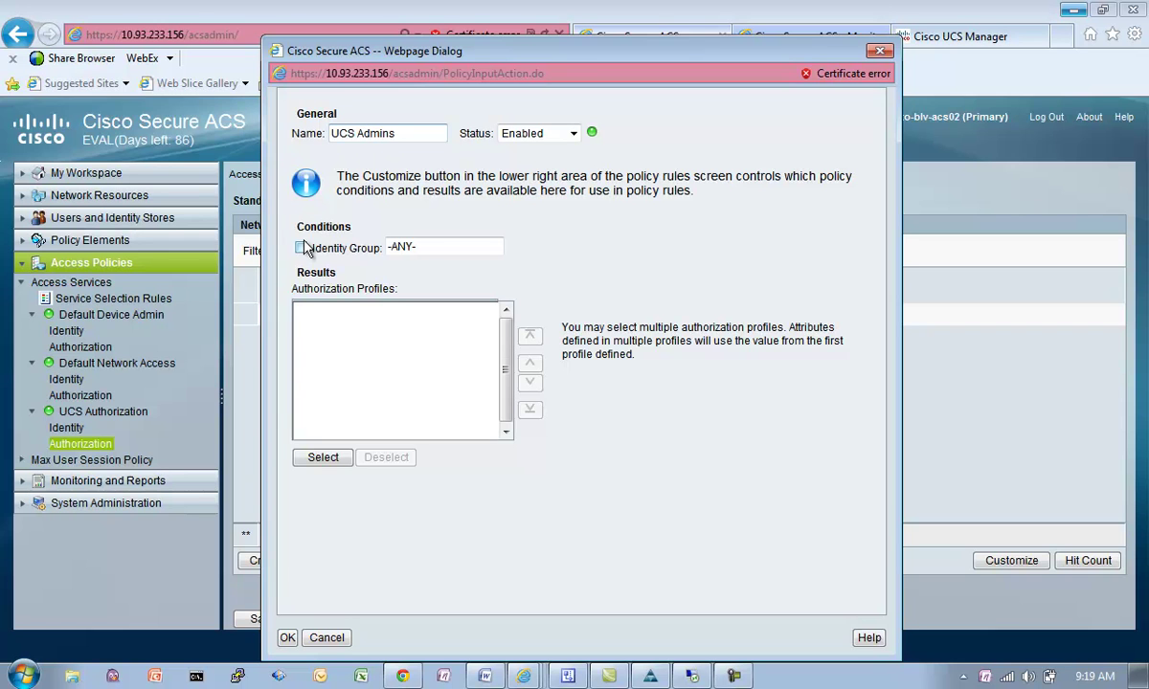
pyautogui.click(302, 247)
pyautogui.click(636, 247)
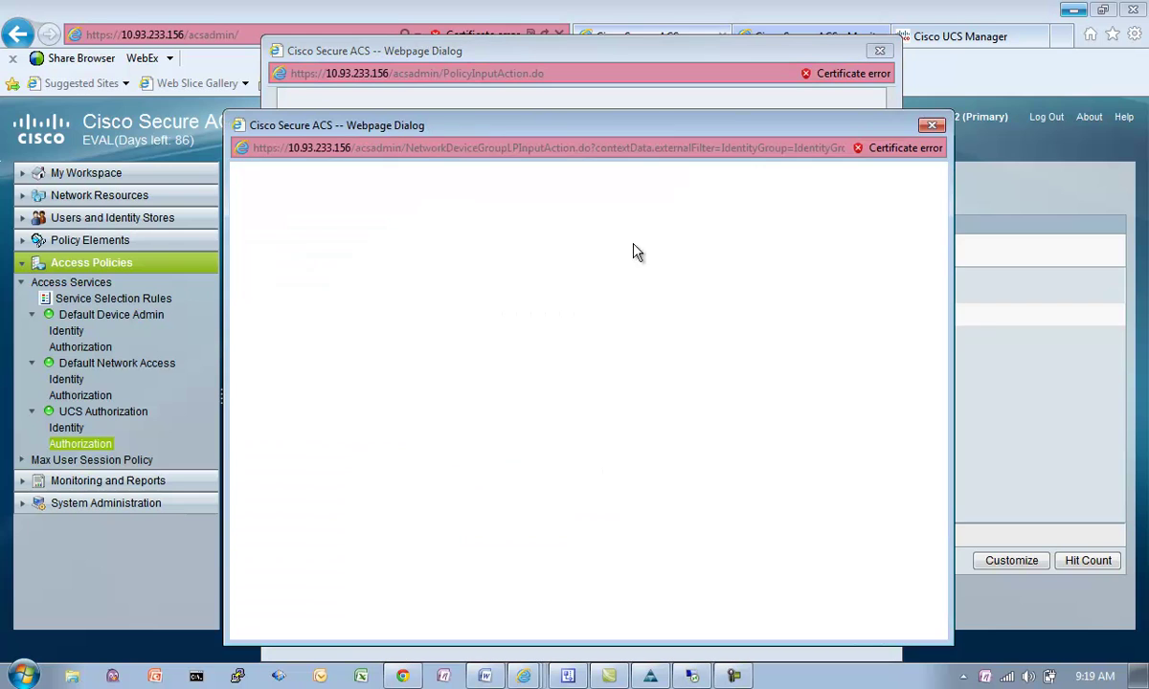
pyautogui.click(255, 279)
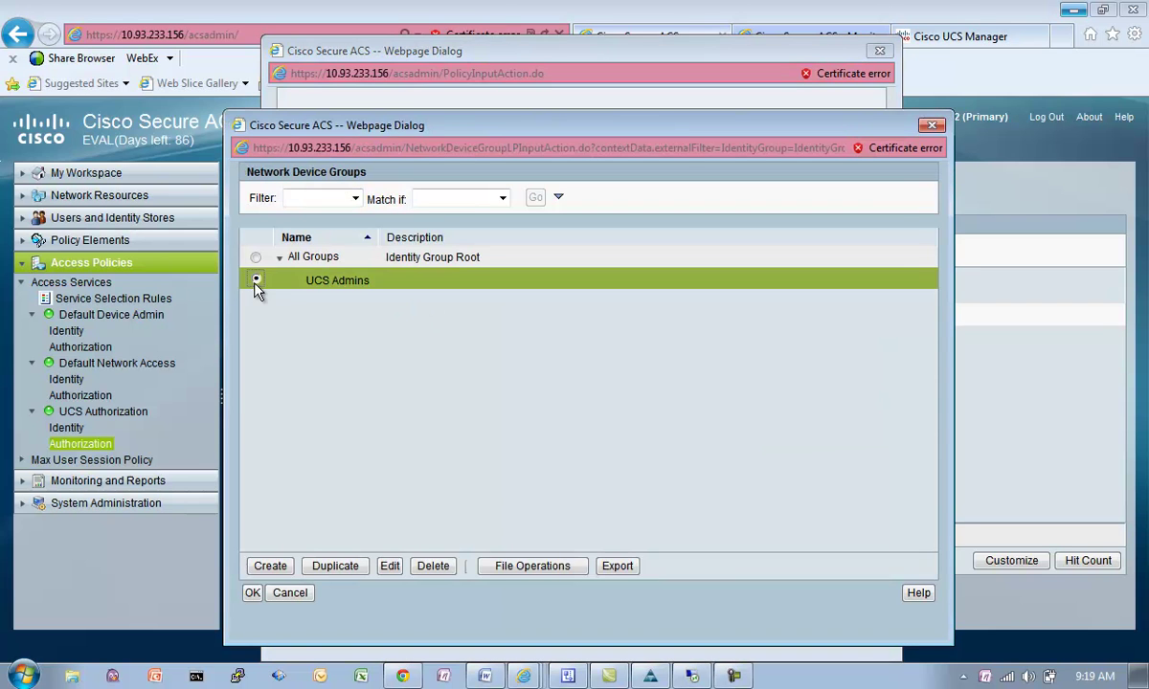
pyautogui.click(252, 592)
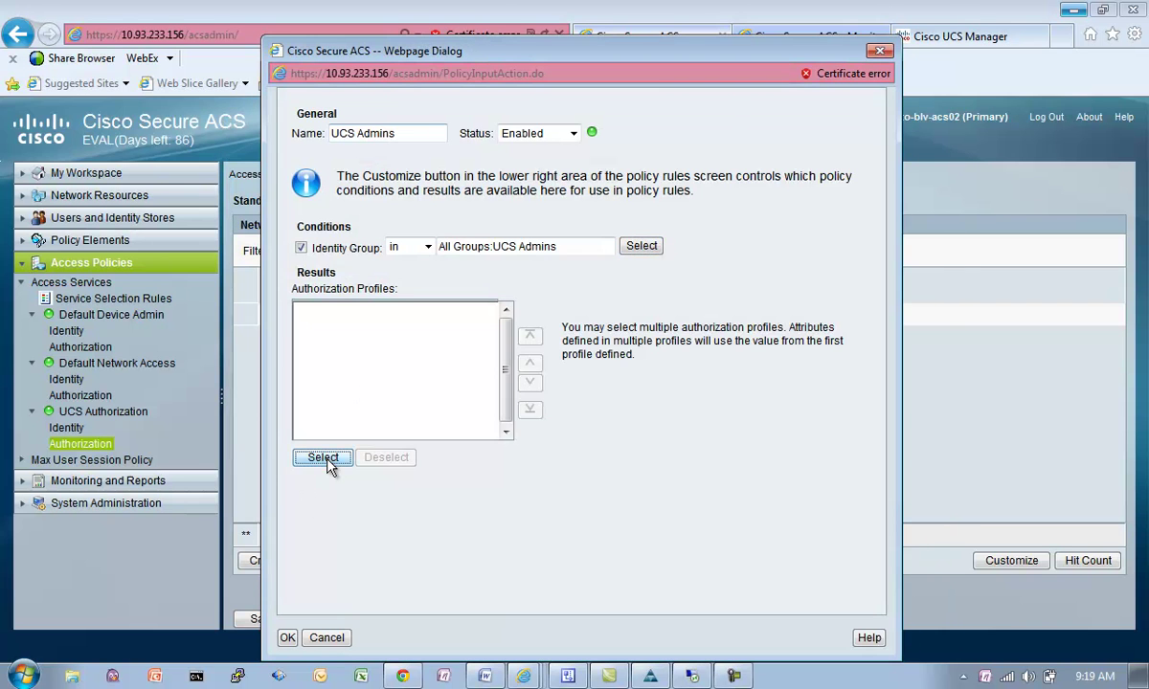
pyautogui.click(324, 457)
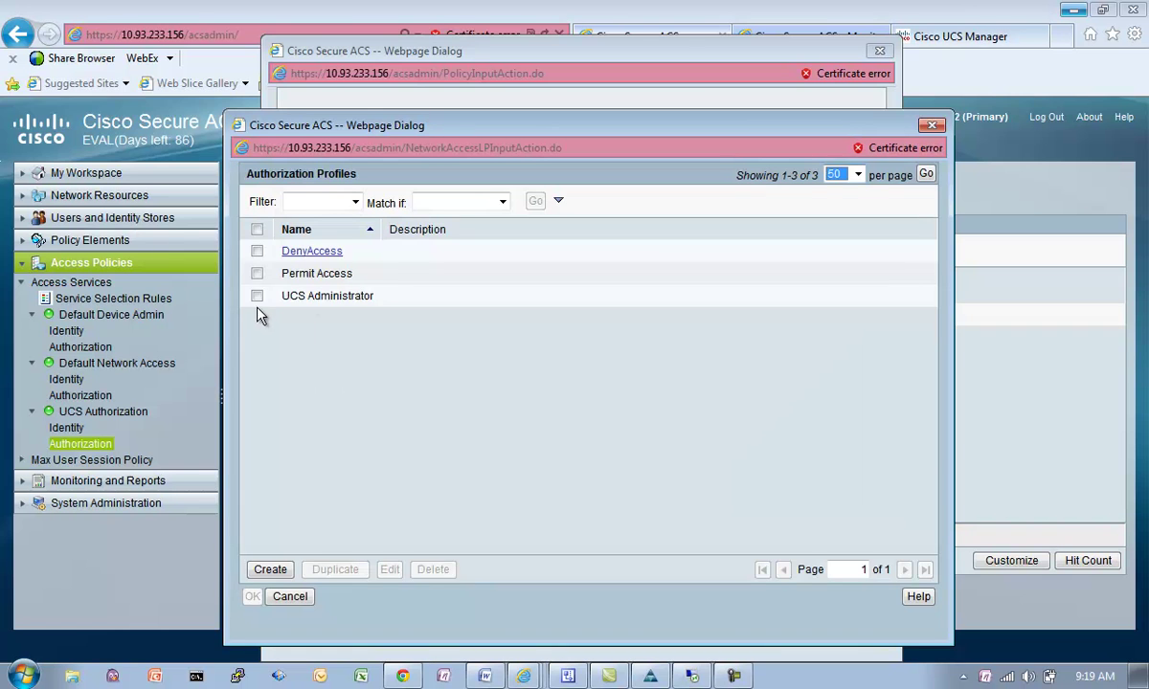
pyautogui.click(256, 297)
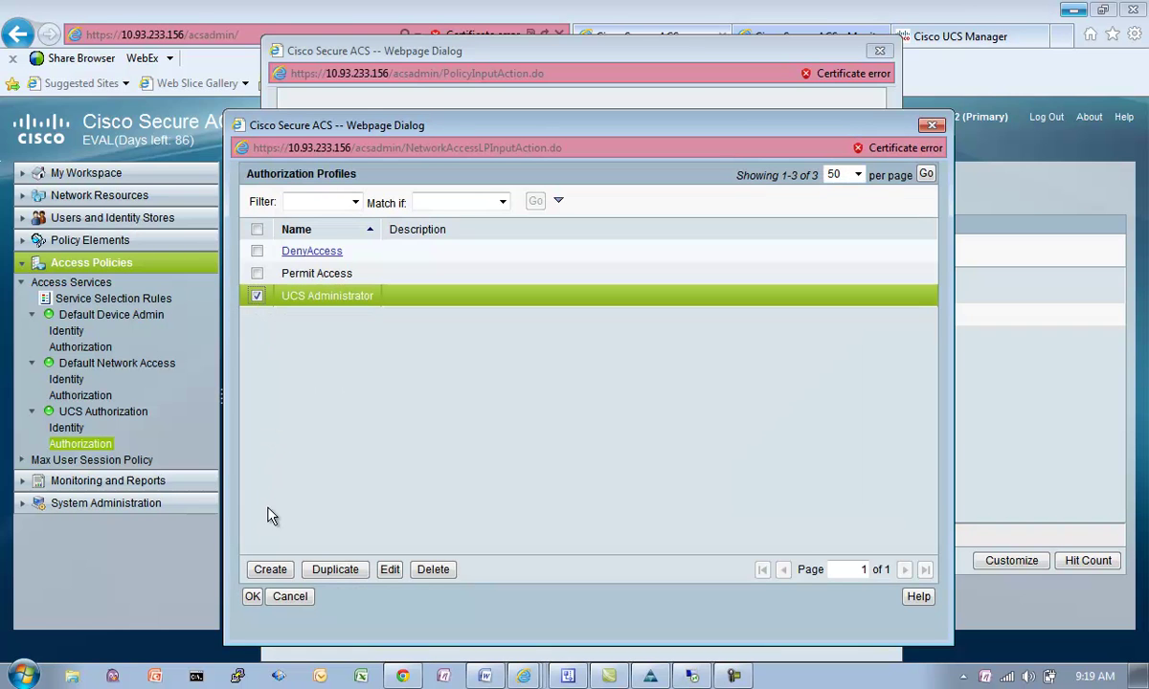
pyautogui.click(252, 598)
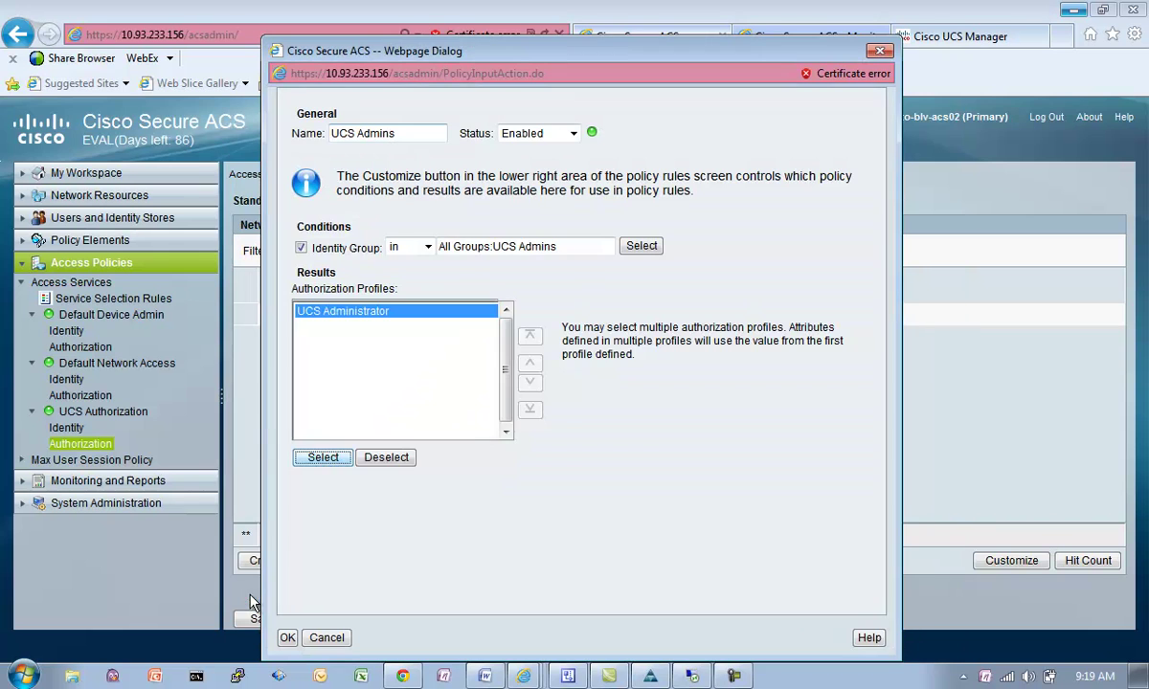
pyautogui.click(287, 638)
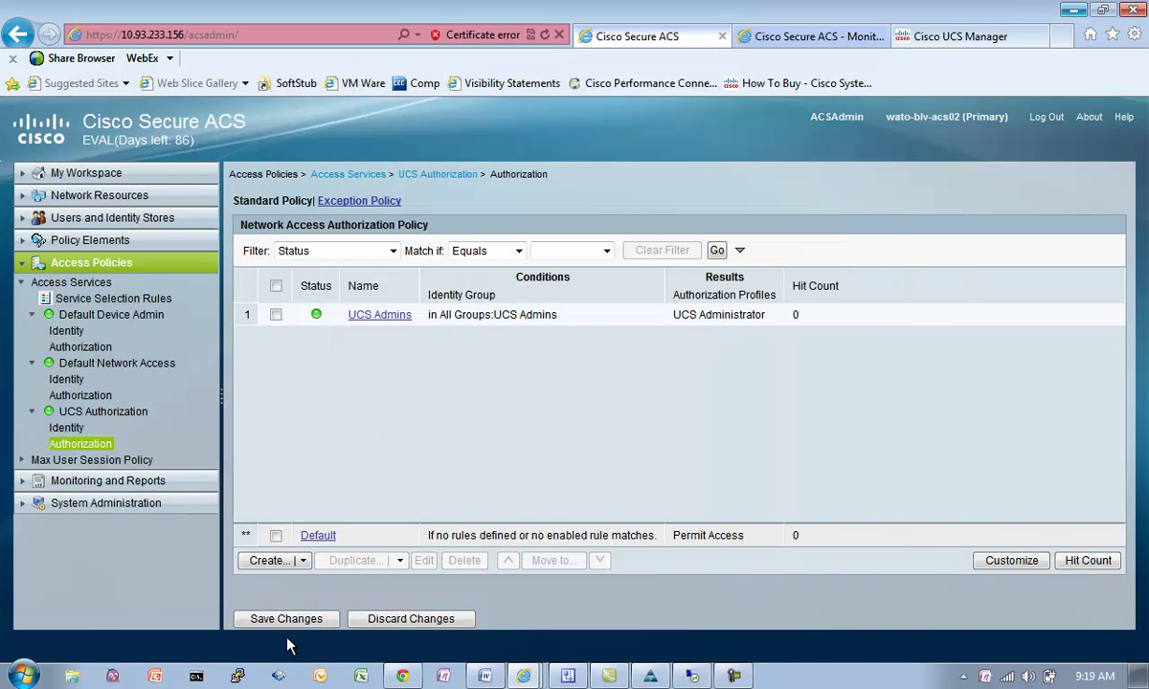
pyautogui.click(287, 619)
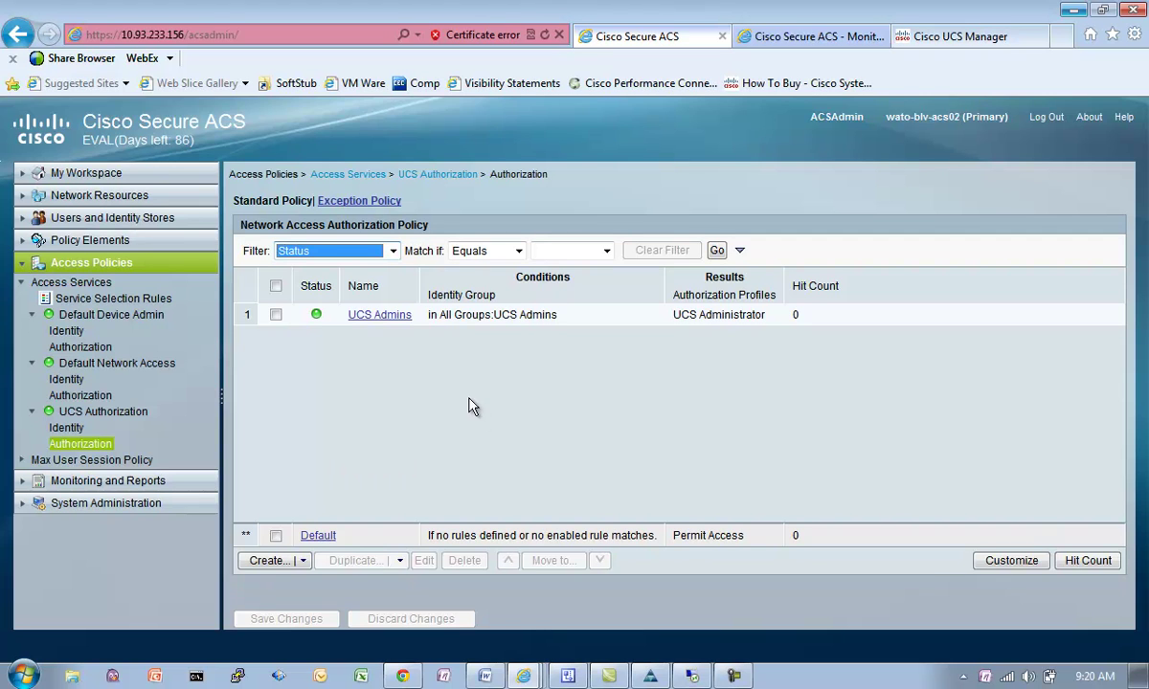
# Step: Review the UCS service selection rule and UCS Authorization identity and authorization rules, then expand Policy Elements
pyautogui.click(103, 301)
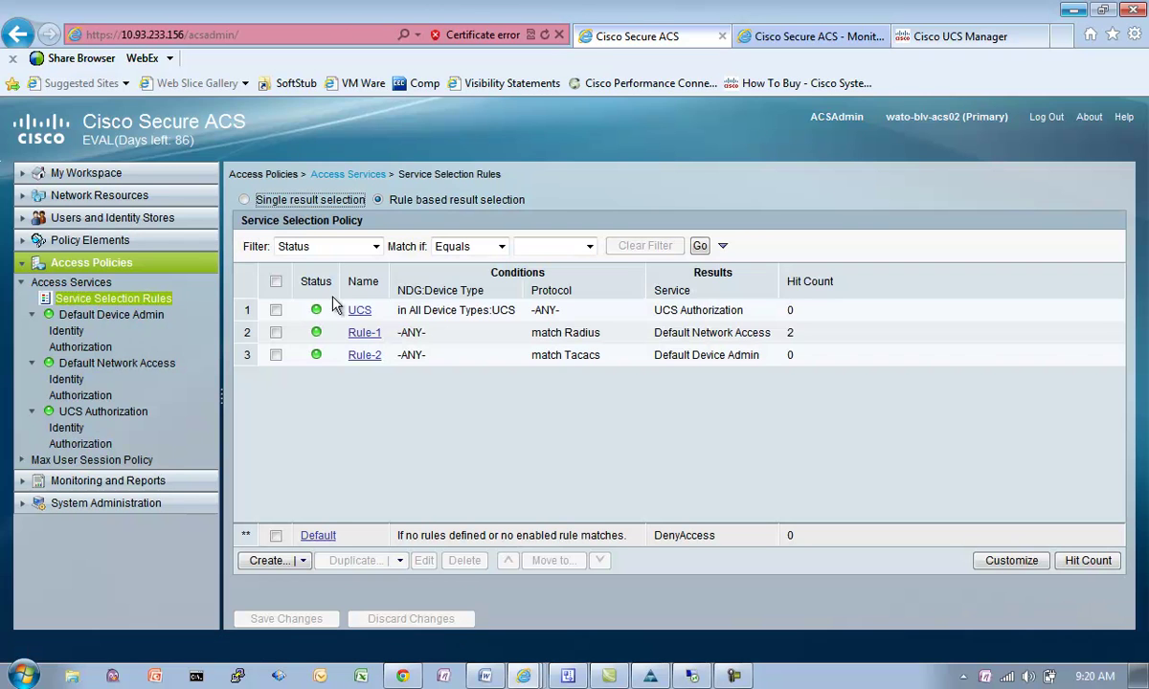
pyautogui.moveTo(423, 310); pyautogui.dragTo(506, 319)
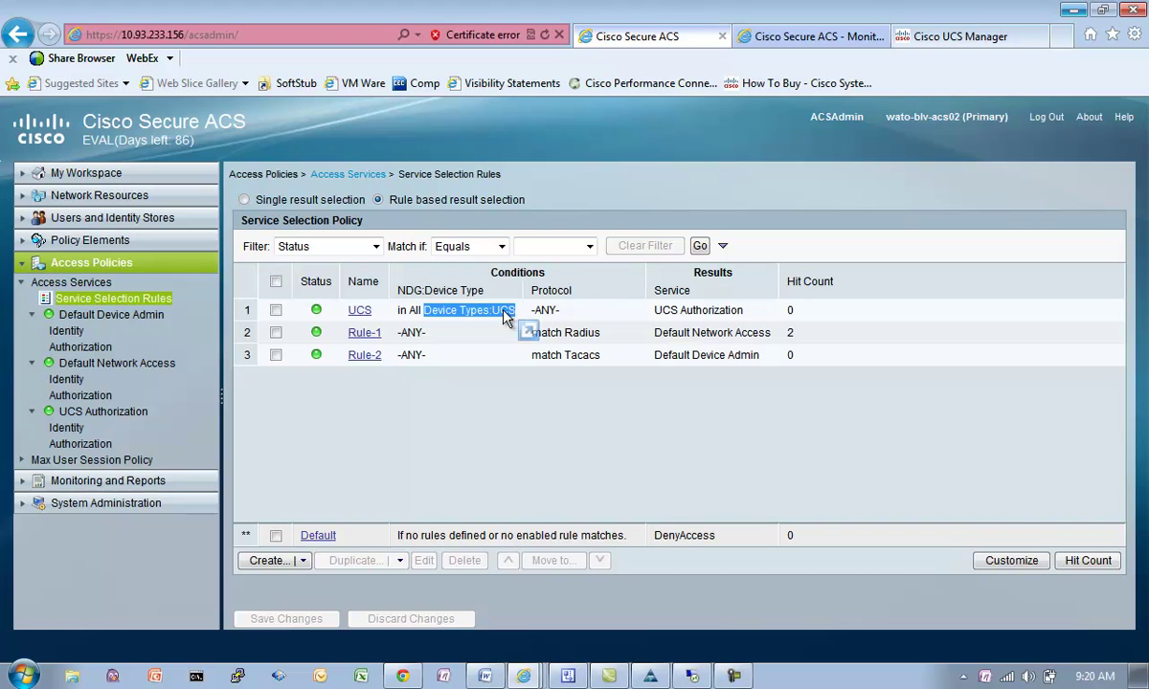
pyautogui.click(489, 311)
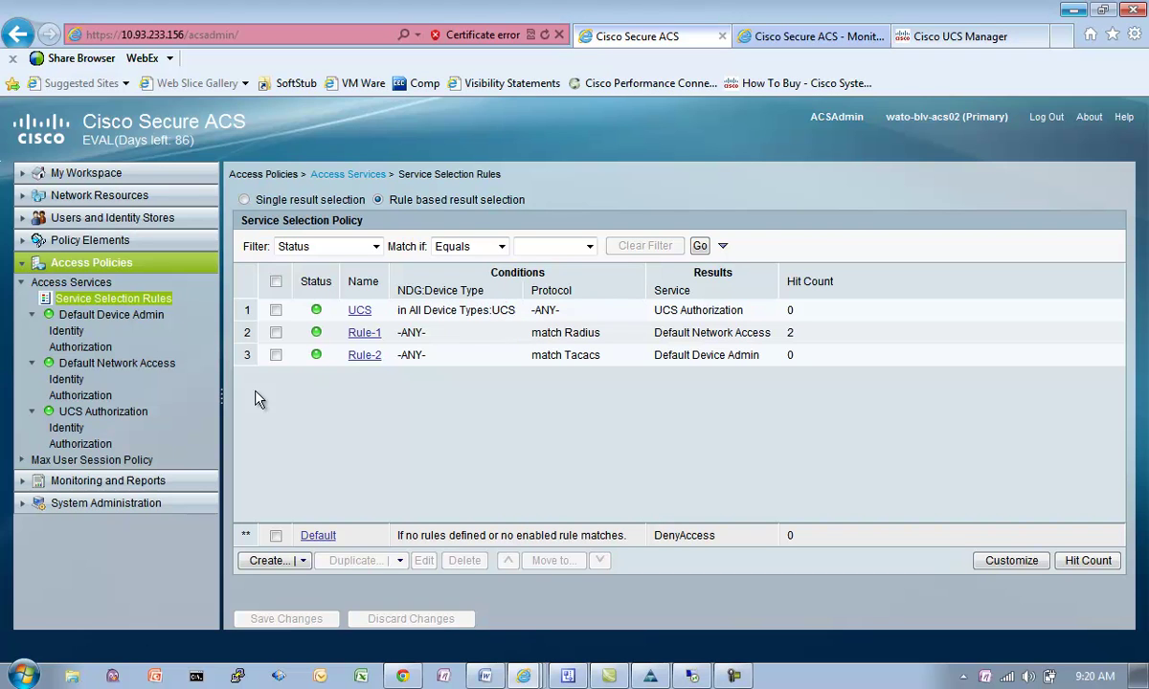
pyautogui.click(79, 431)
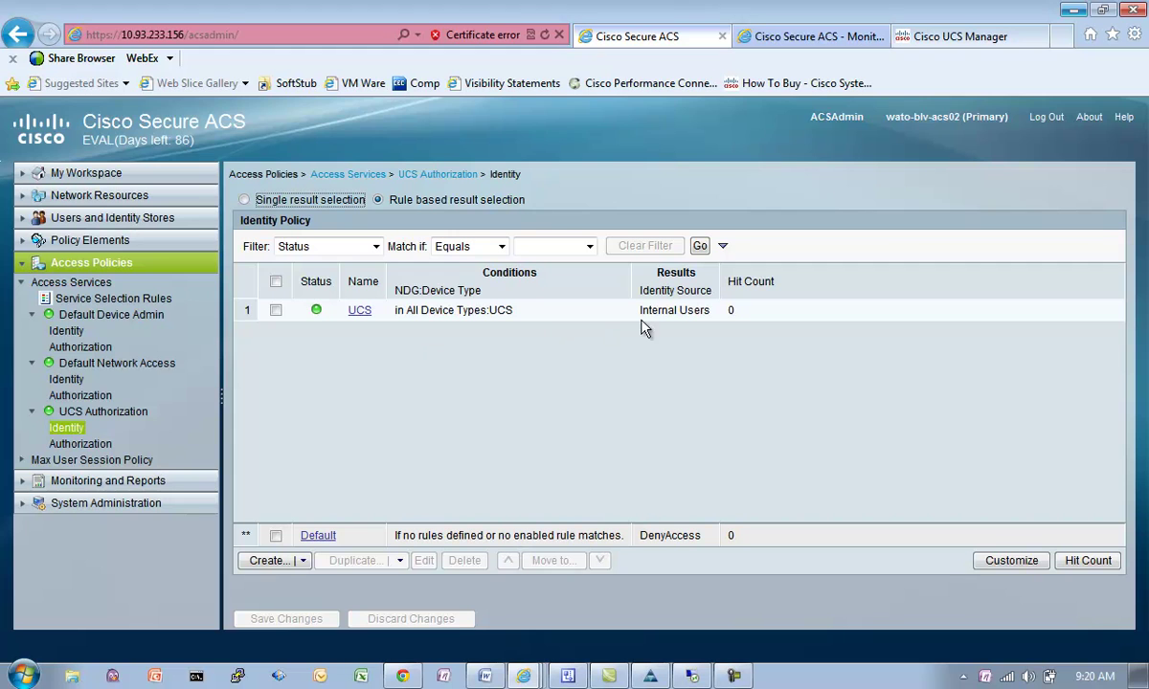
pyautogui.click(61, 445)
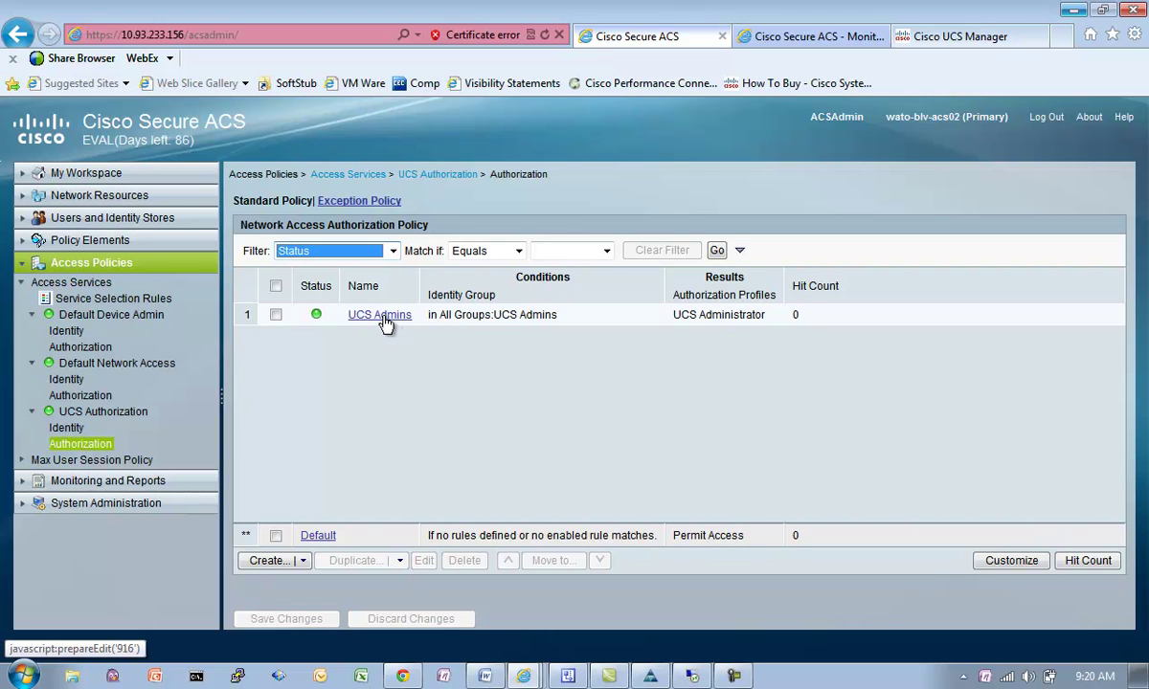
pyautogui.click(743, 315)
pyautogui.tripleClick(743, 315)
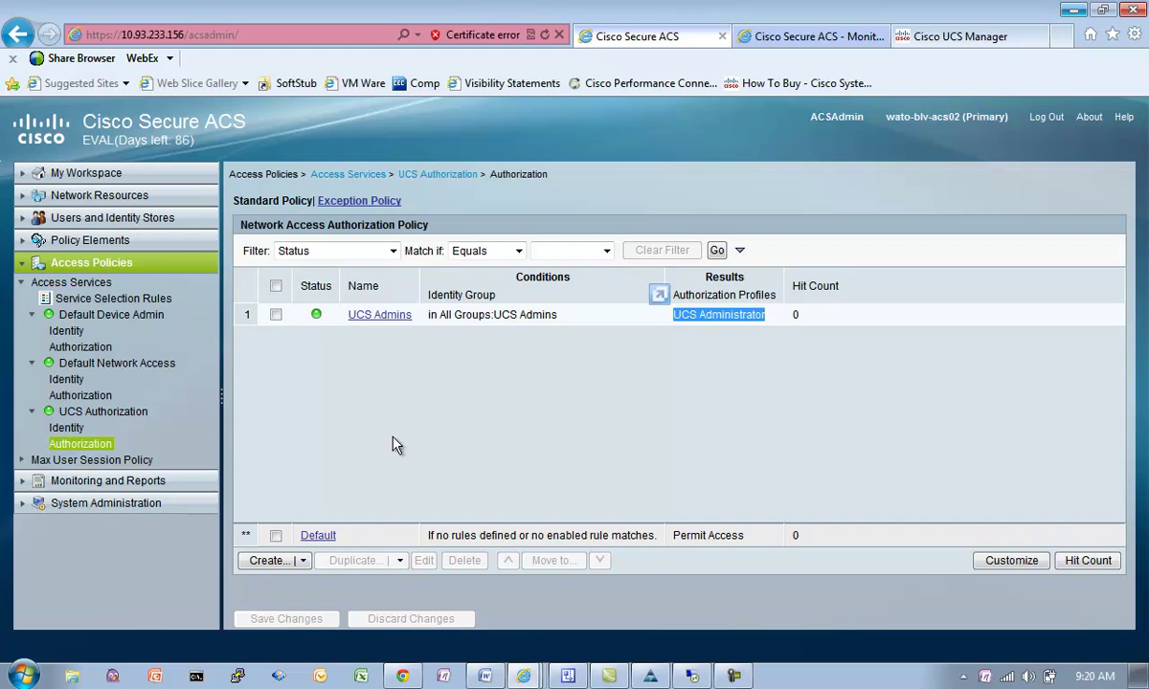
pyautogui.click(91, 241)
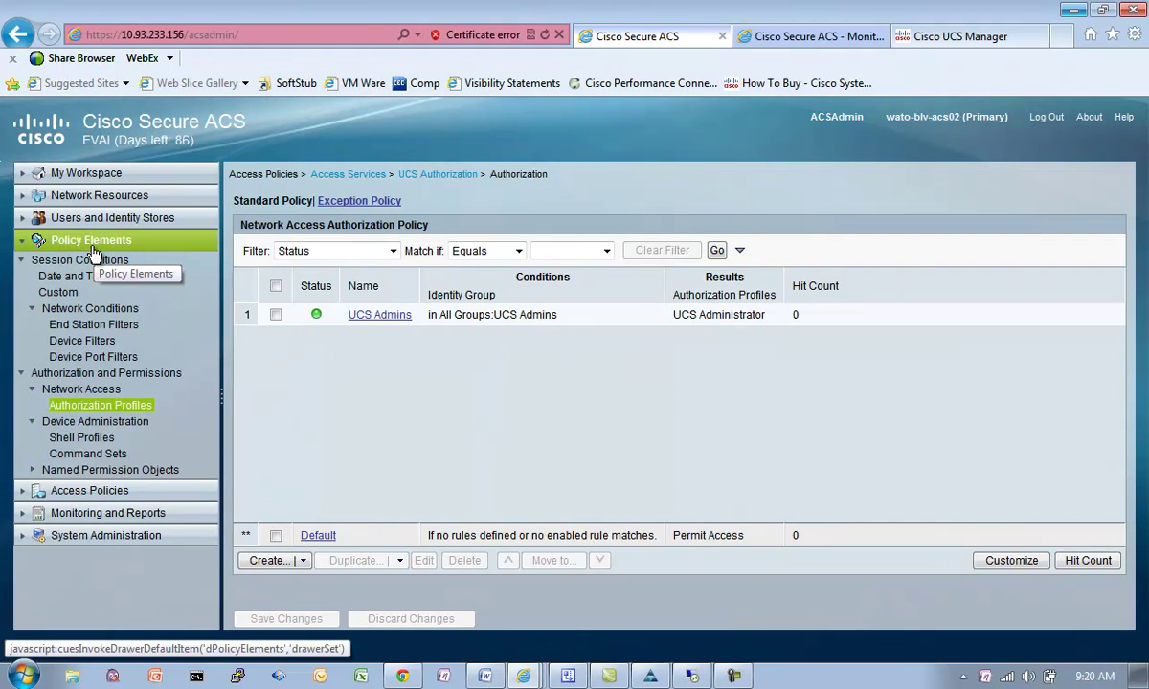
# Step: Check UCS Administrator's RADIUS attribute cisco-av-pair shell:roles="admin", then launch UCS Manager
pyautogui.click(86, 405)
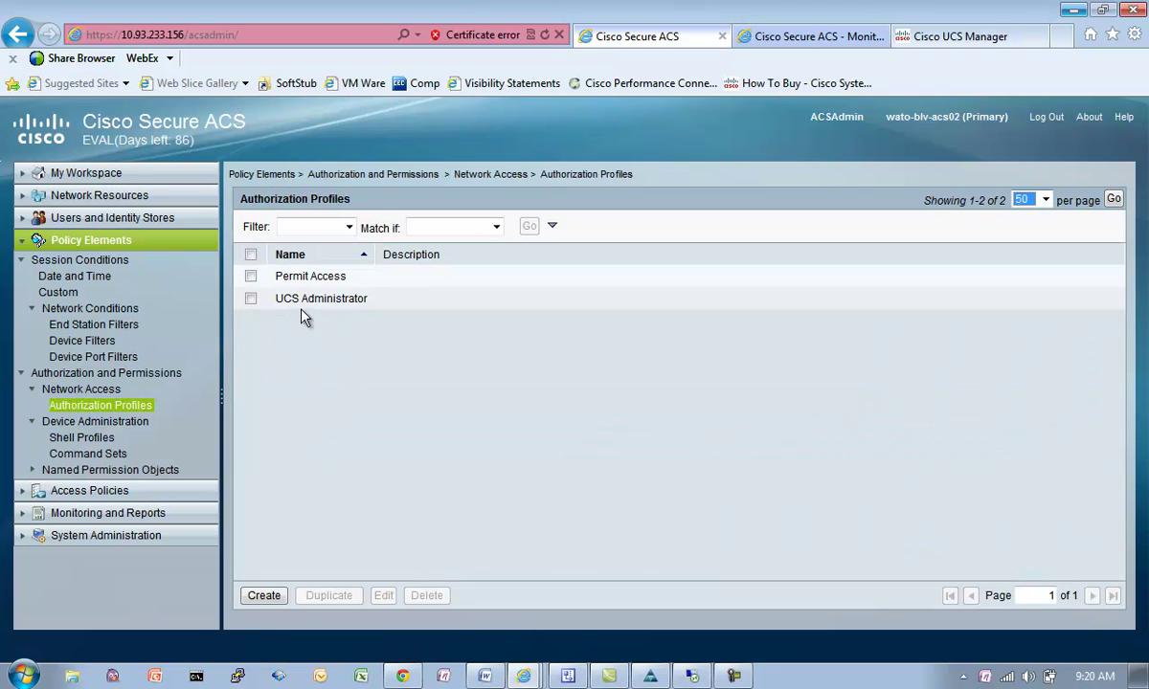
pyautogui.click(251, 300)
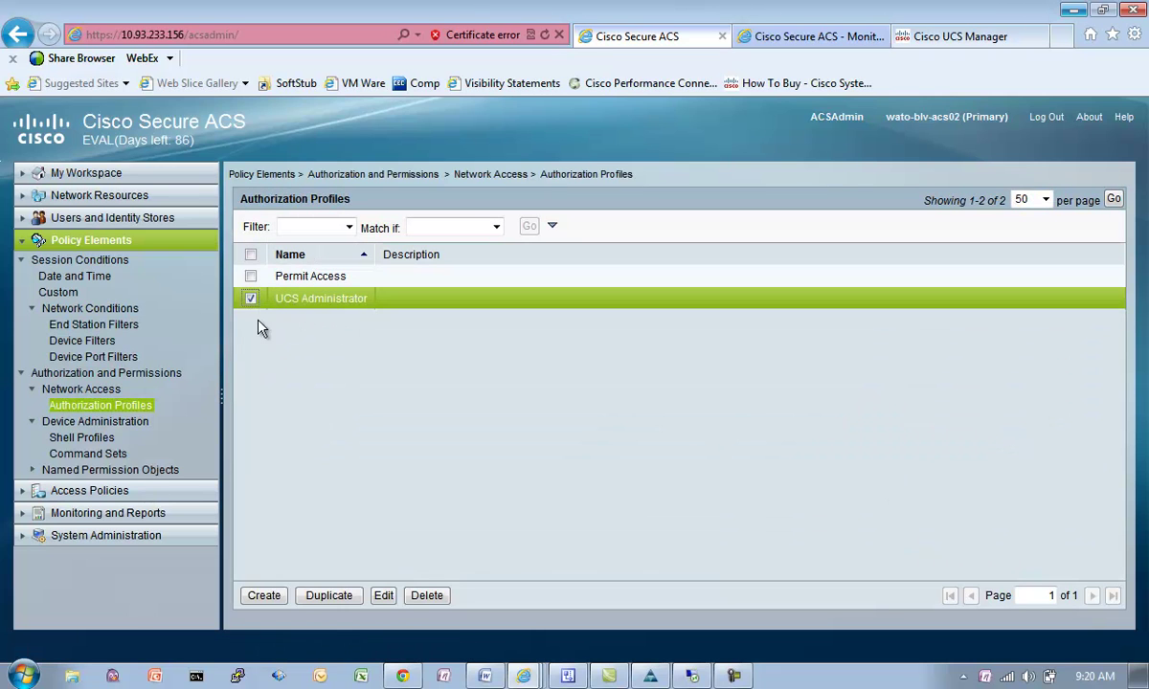
pyautogui.click(383, 595)
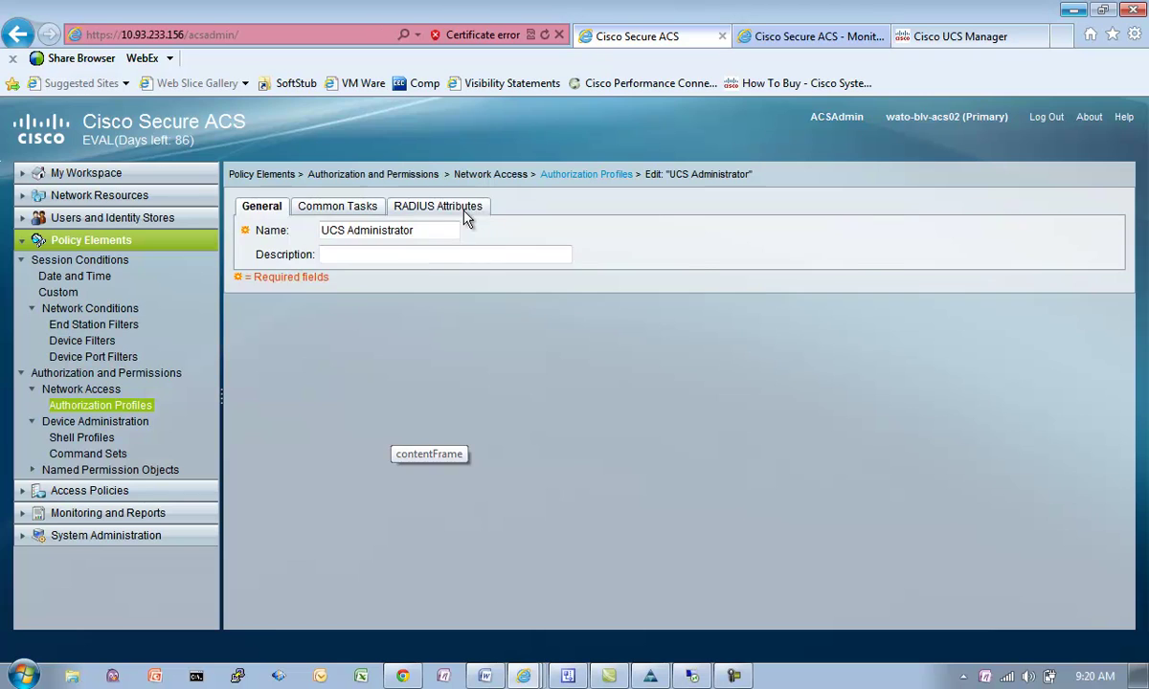
pyautogui.click(457, 209)
pyautogui.click(316, 414)
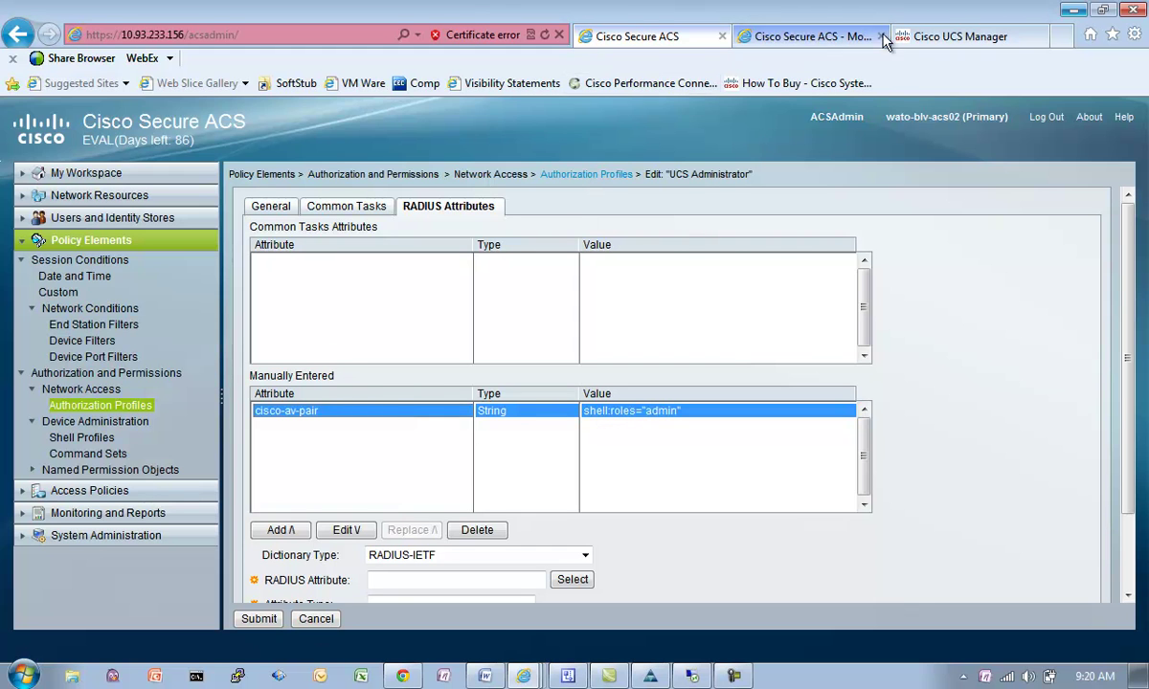
pyautogui.click(948, 37)
pyautogui.click(751, 331)
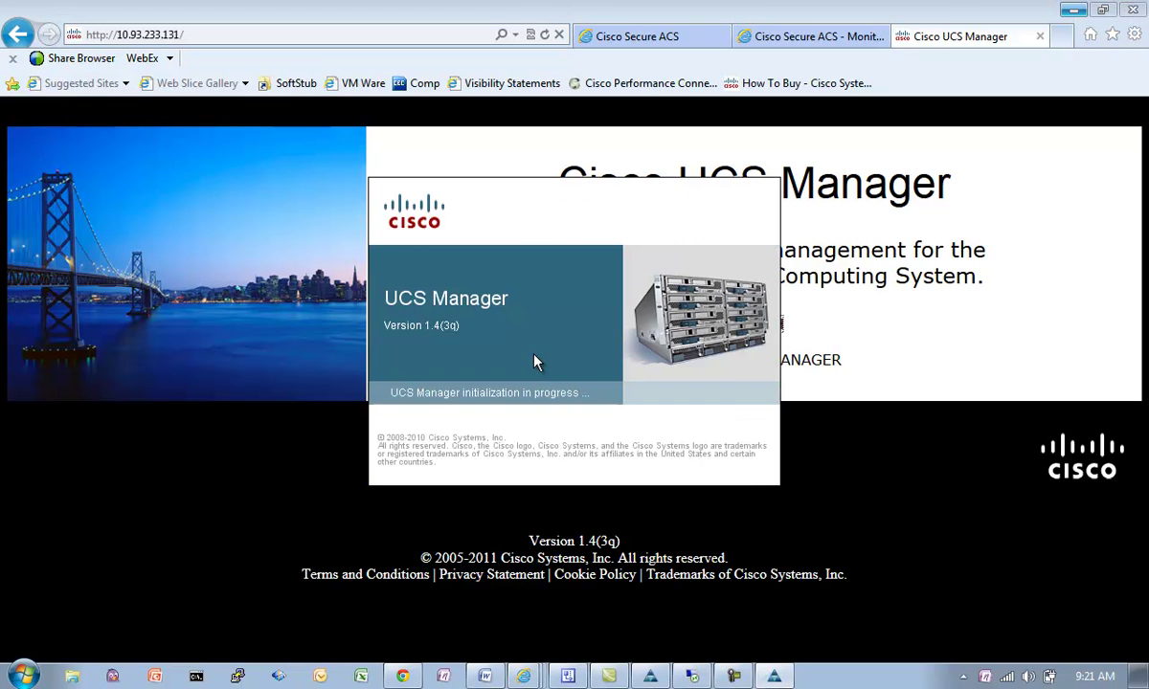
# Step: Log in to UCS Manager through the wato-blv-radius domain with the user's credentials
pyautogui.click(547, 376)
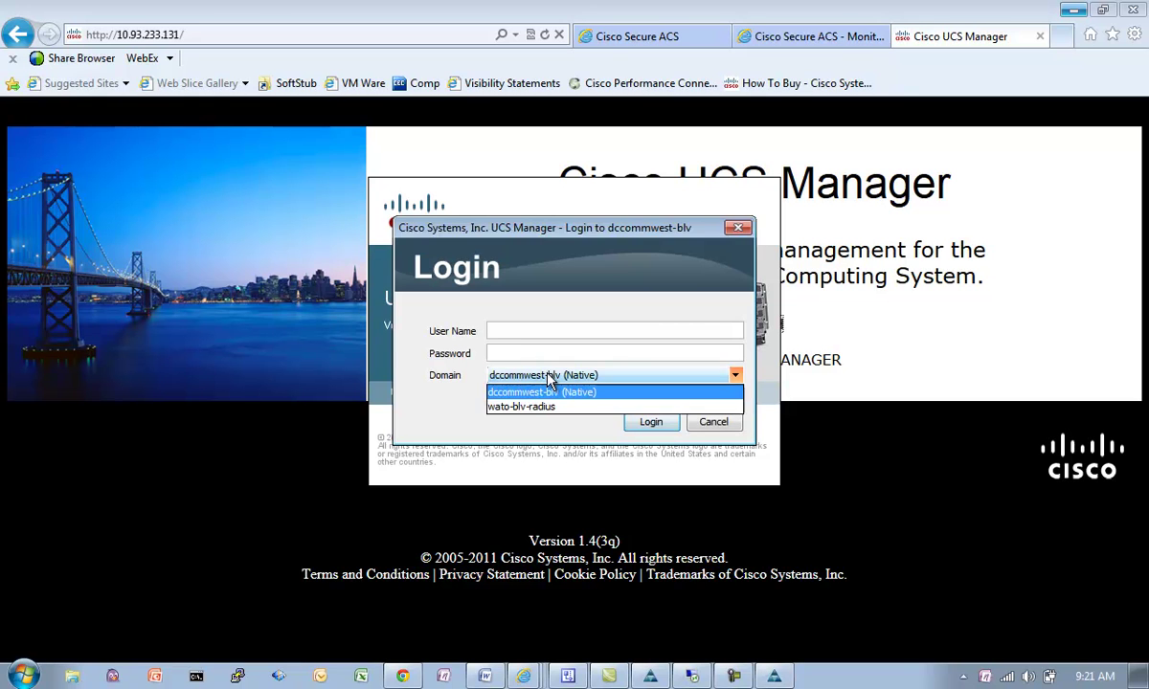
pyautogui.click(524, 406)
pyautogui.click(515, 331)
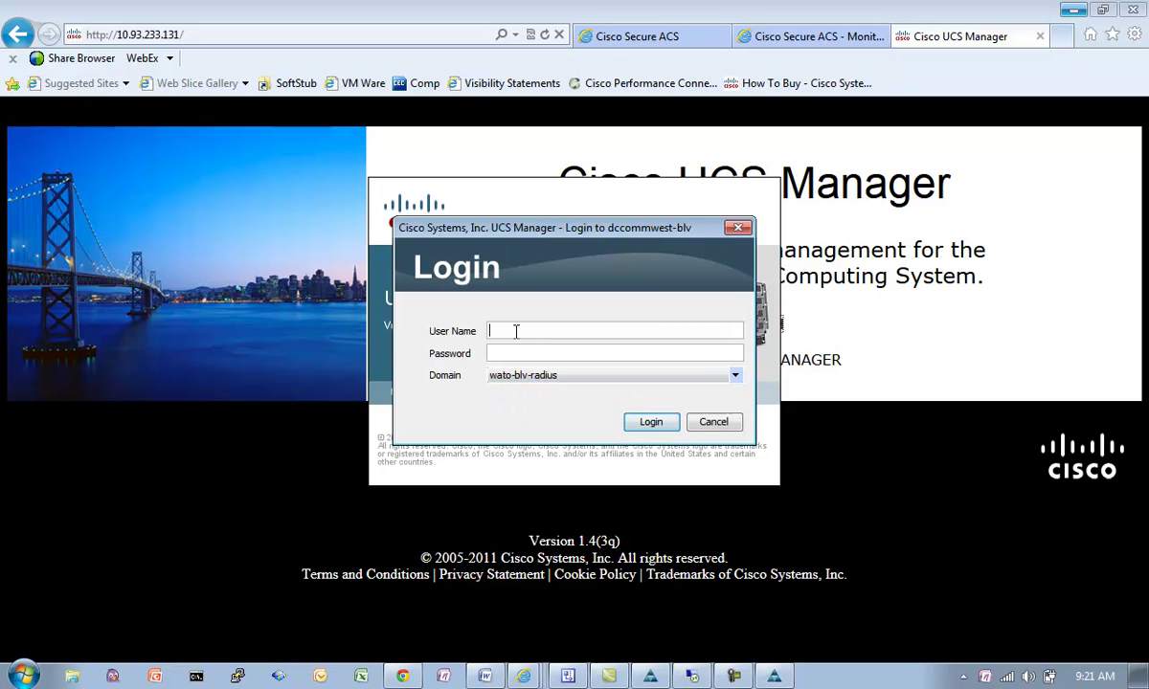
pyautogui.write('scol*********')
pyautogui.press('Return')
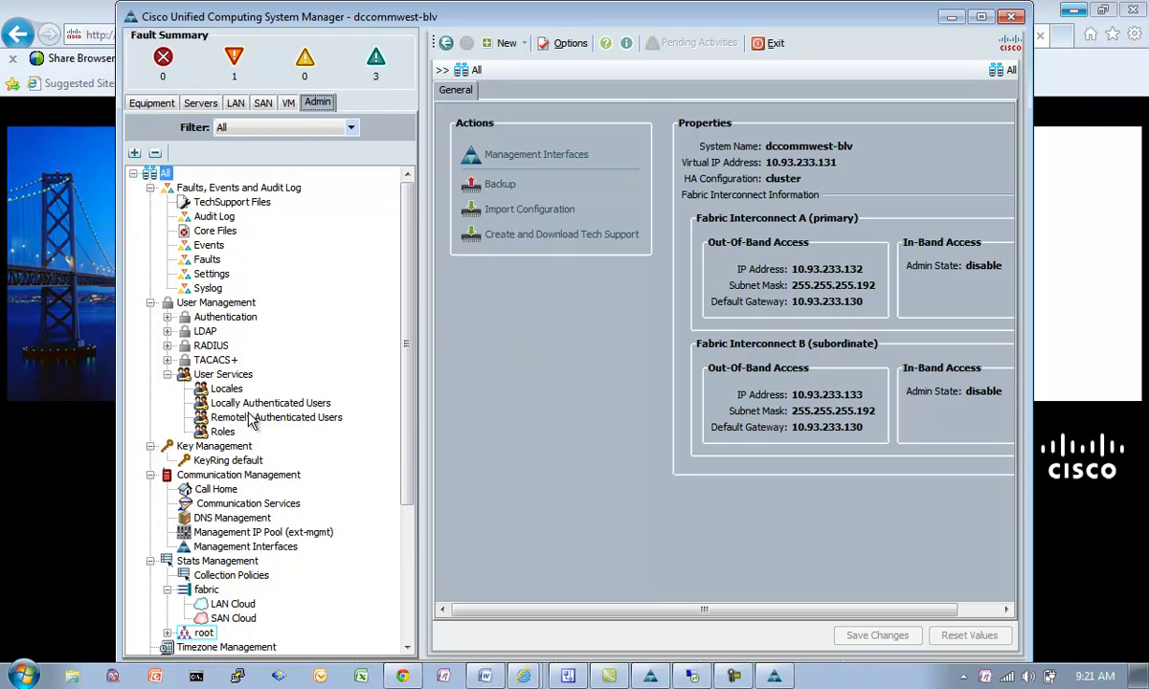
# Step: Confirm the RADIUS user appears under Remotely Authenticated Users with the admin role, then minimize
pyautogui.click(247, 425)
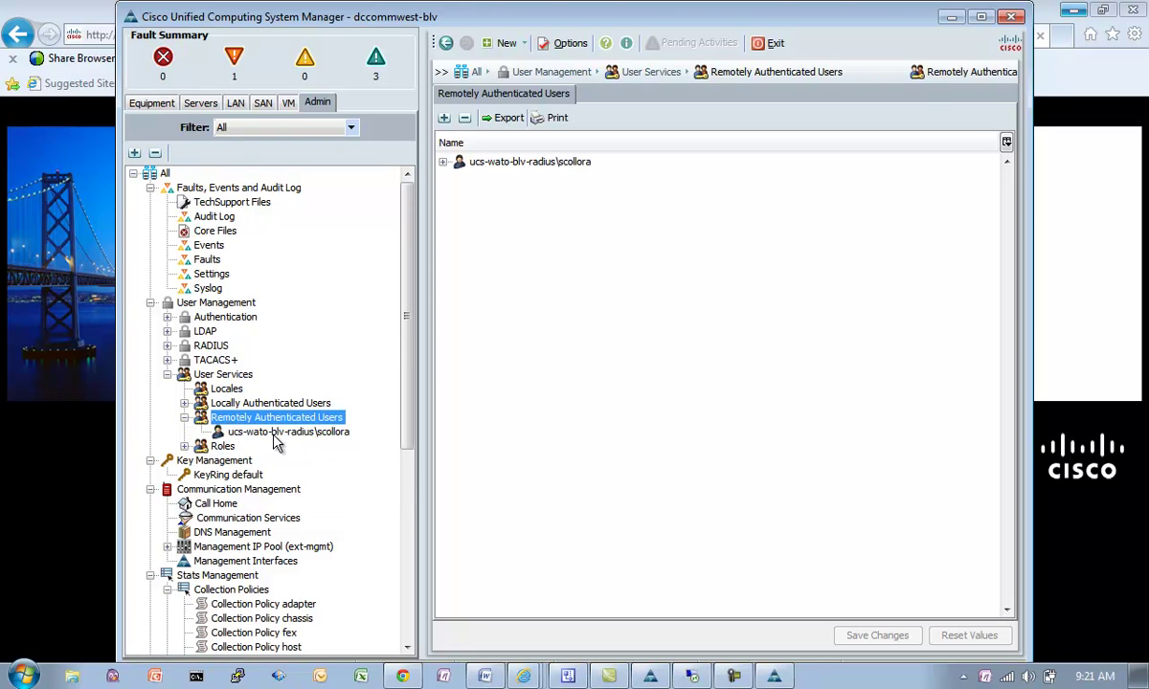
pyautogui.click(292, 433)
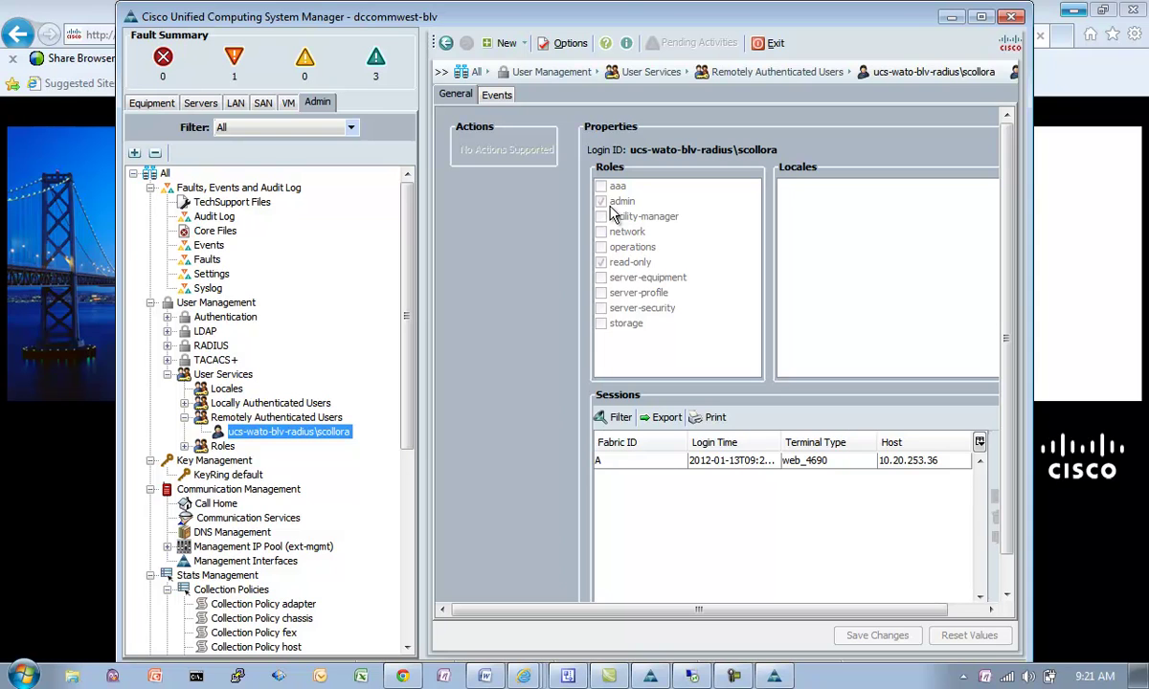
pyautogui.click(951, 19)
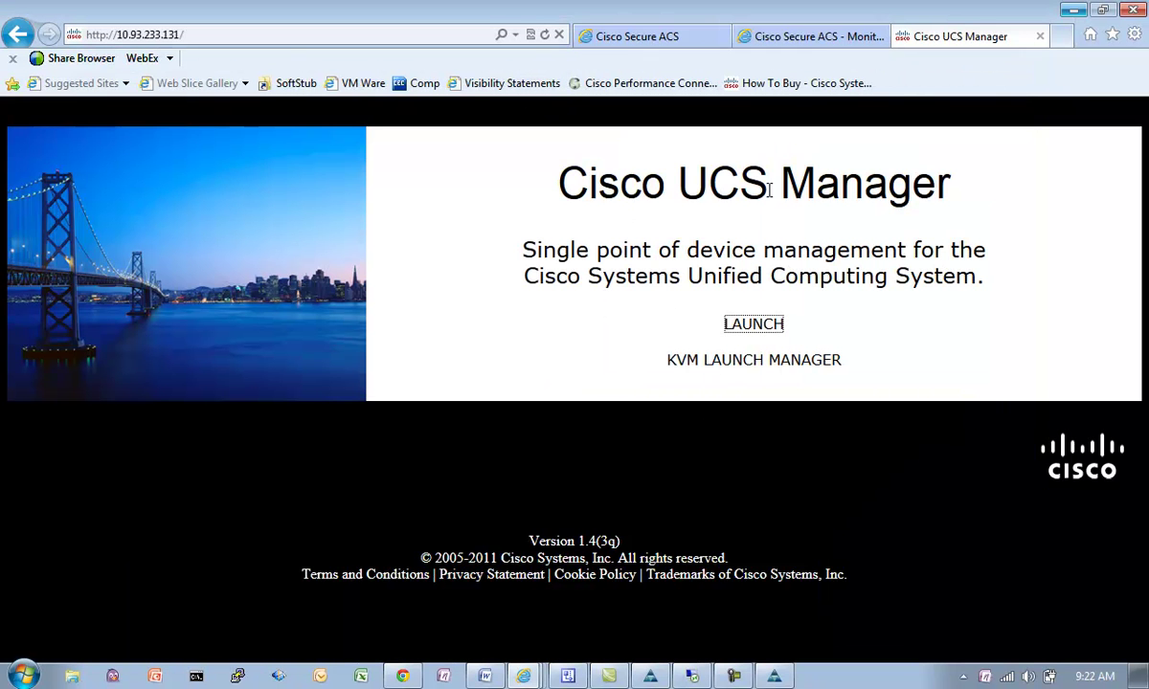
# Step: Run the AAA Protocol RADIUS_Authentication report for the last 30 minutes in the monitoring viewer
pyautogui.click(814, 41)
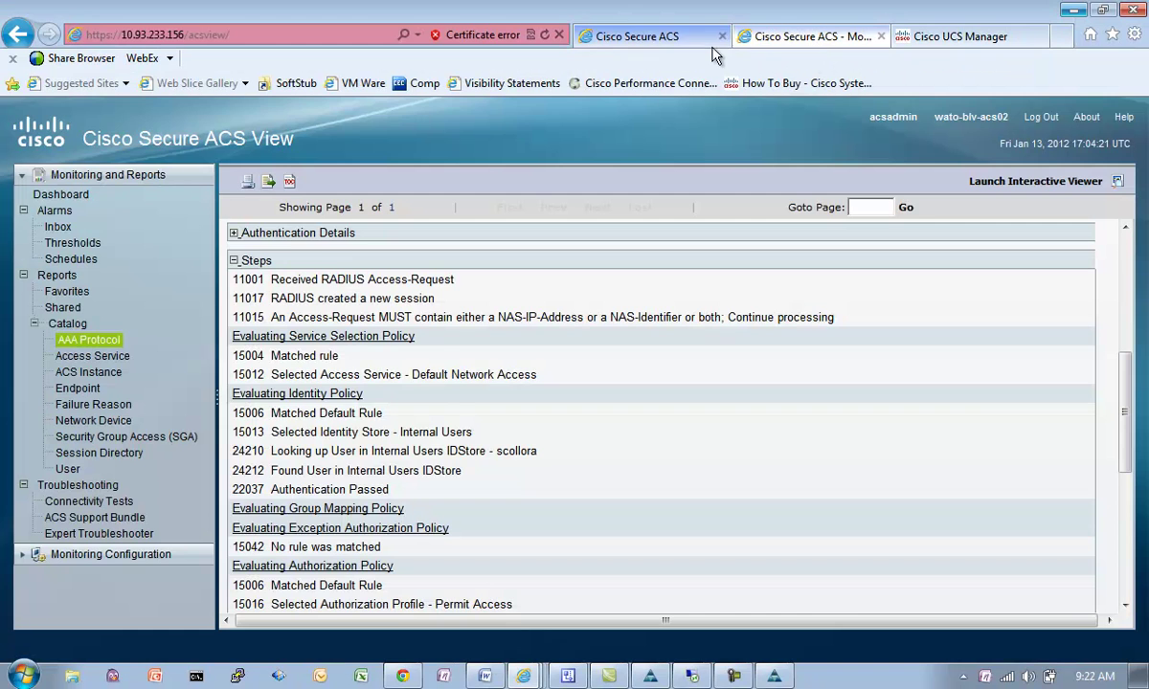
pyautogui.click(638, 37)
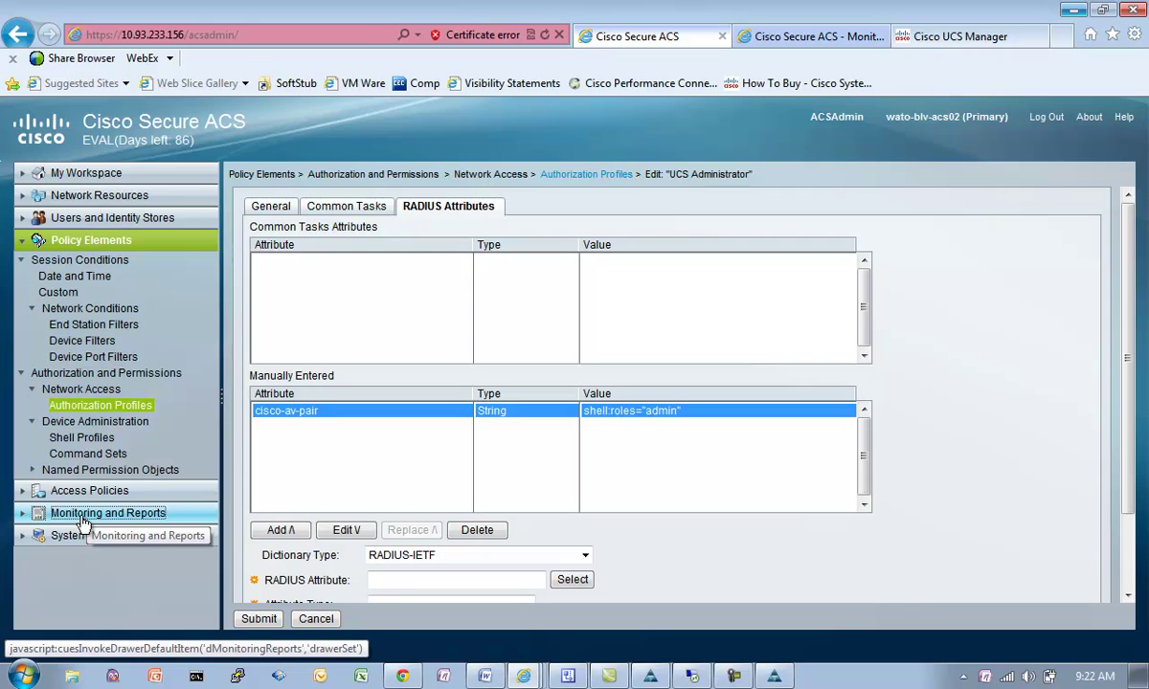
pyautogui.click(24, 513)
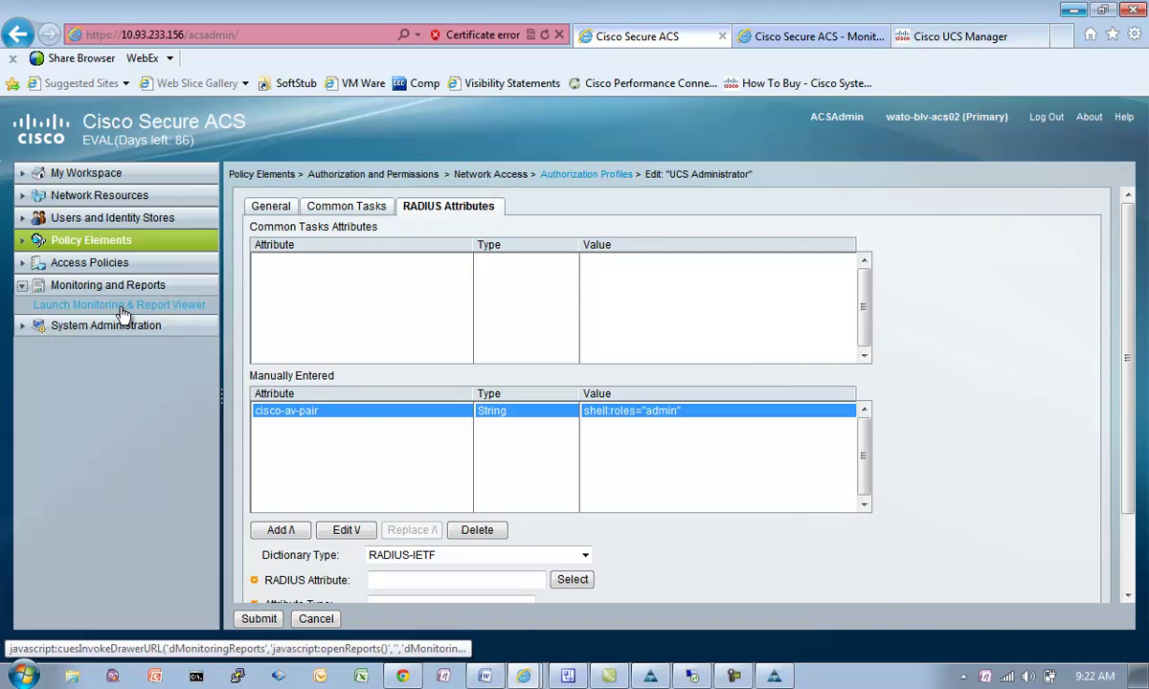
pyautogui.click(818, 42)
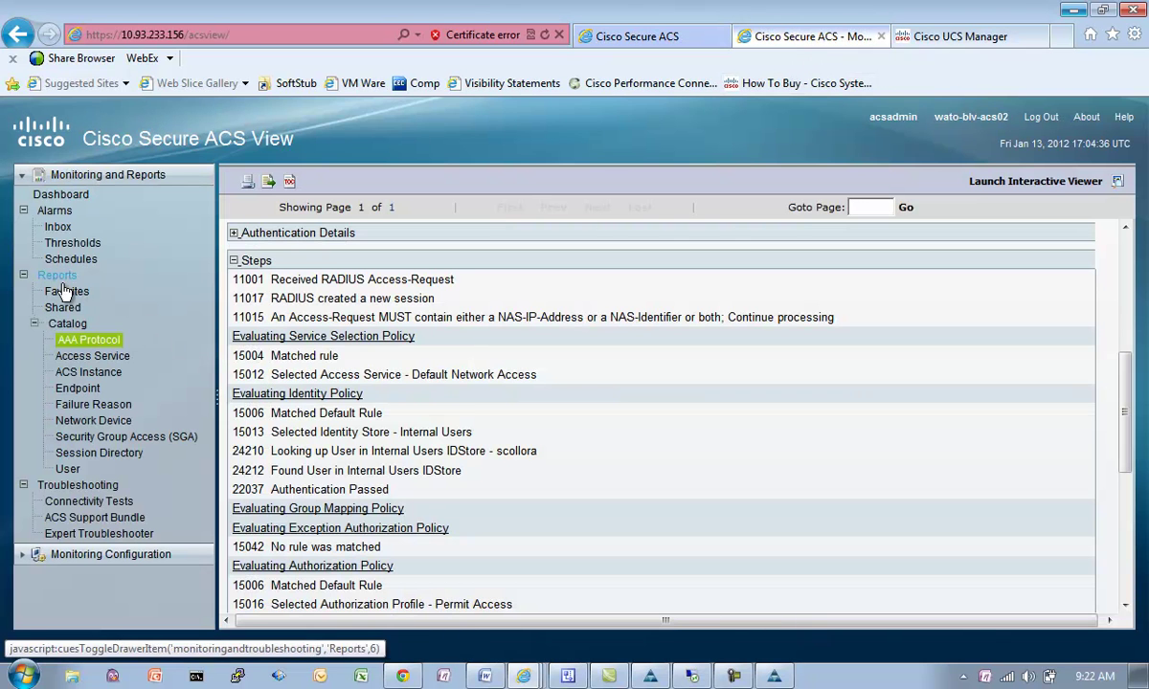
pyautogui.click(82, 342)
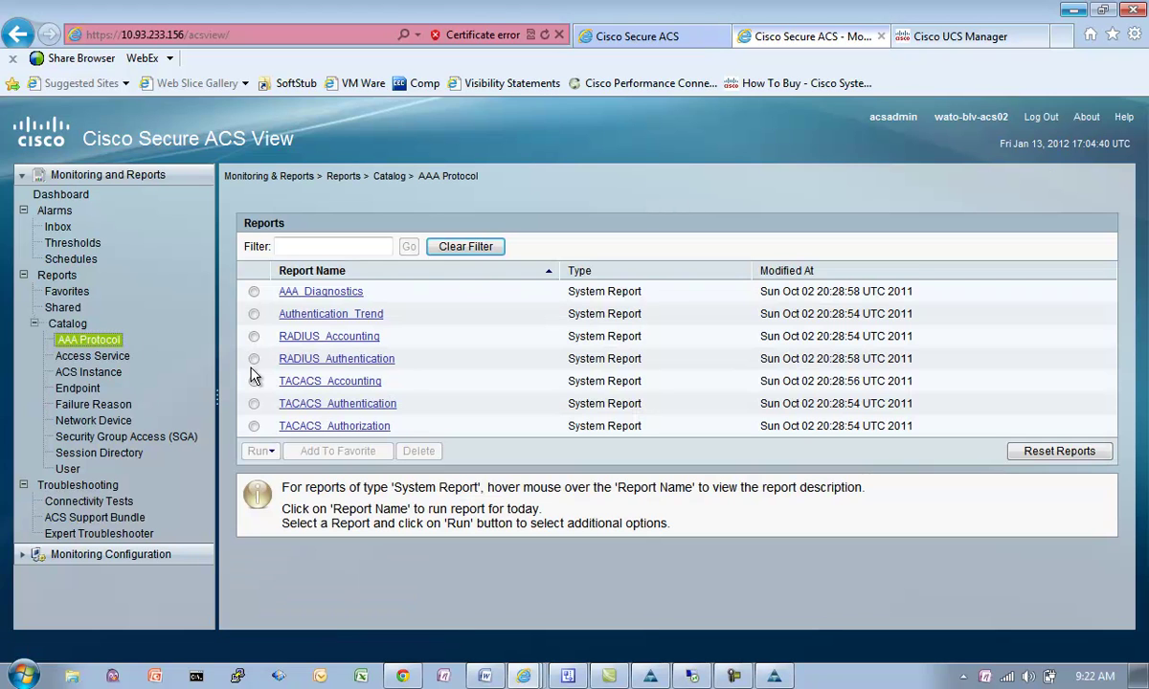
pyautogui.click(254, 359)
pyautogui.click(258, 450)
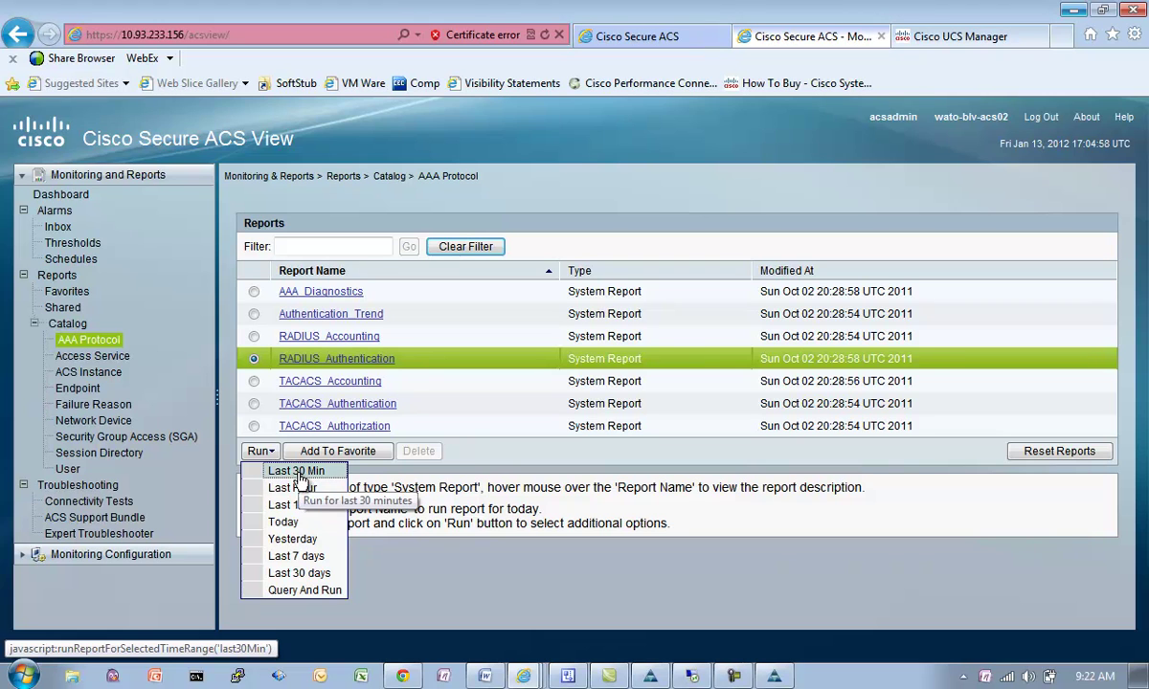
pyautogui.click(298, 472)
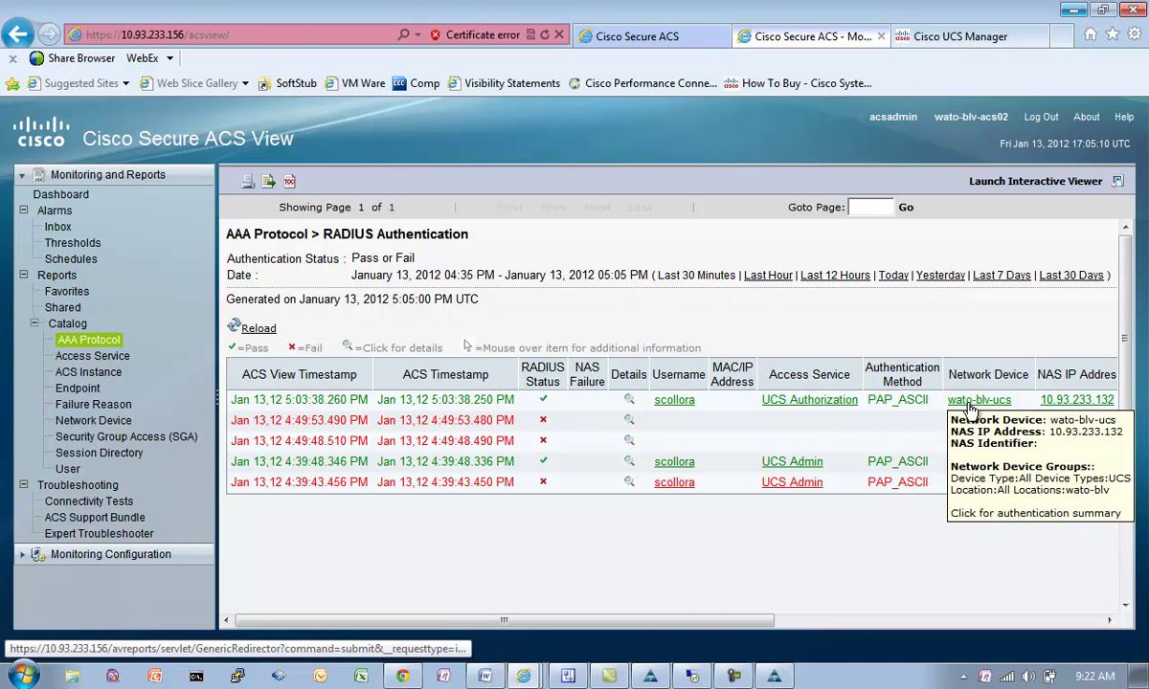
pyautogui.moveTo(794, 407)
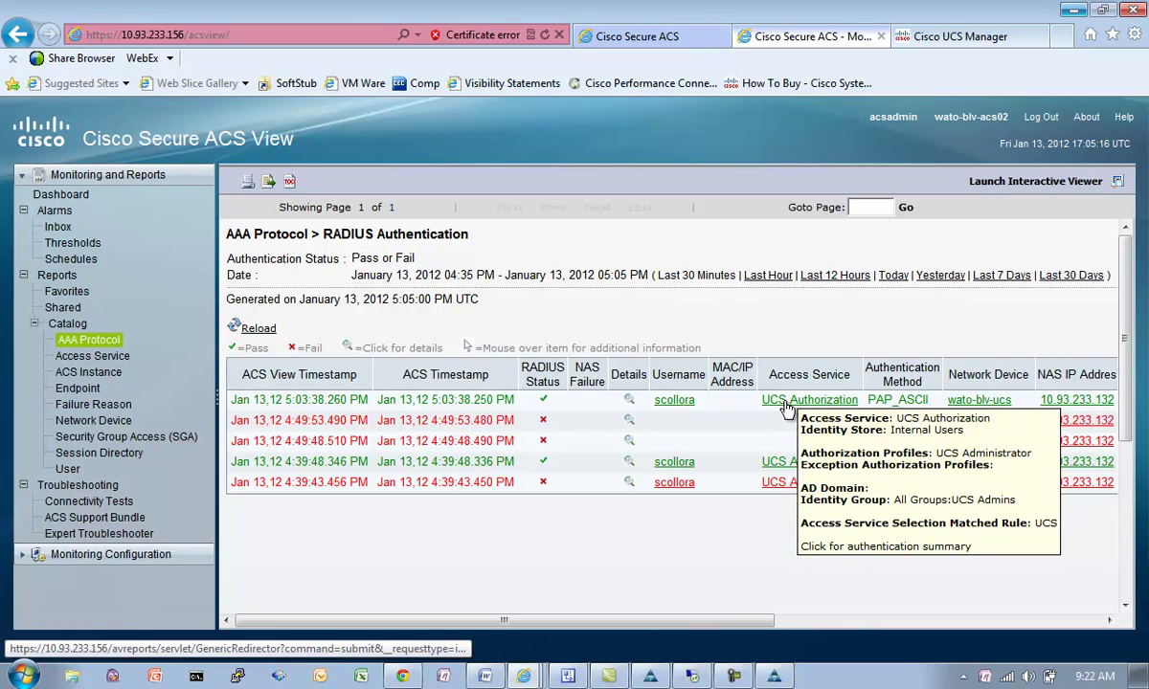
pyautogui.click(612, 38)
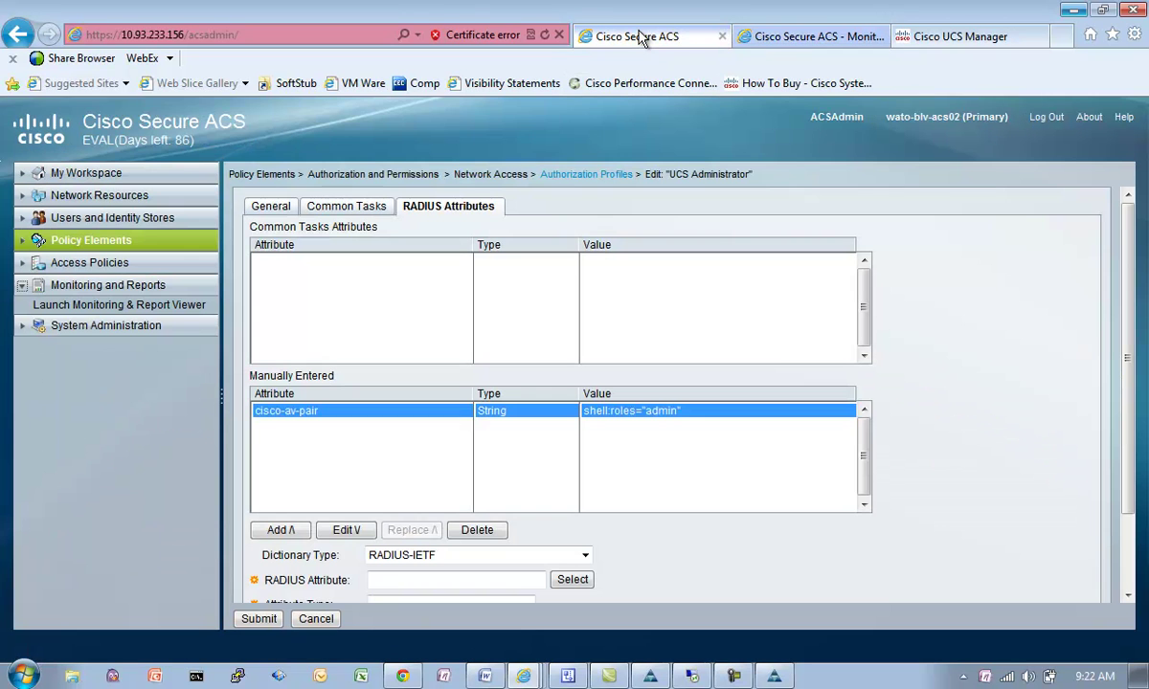
# Step: Recheck the UCS service selection rule and UCS Authorization service, then return to the RADIUS Authentication report
pyautogui.click(92, 266)
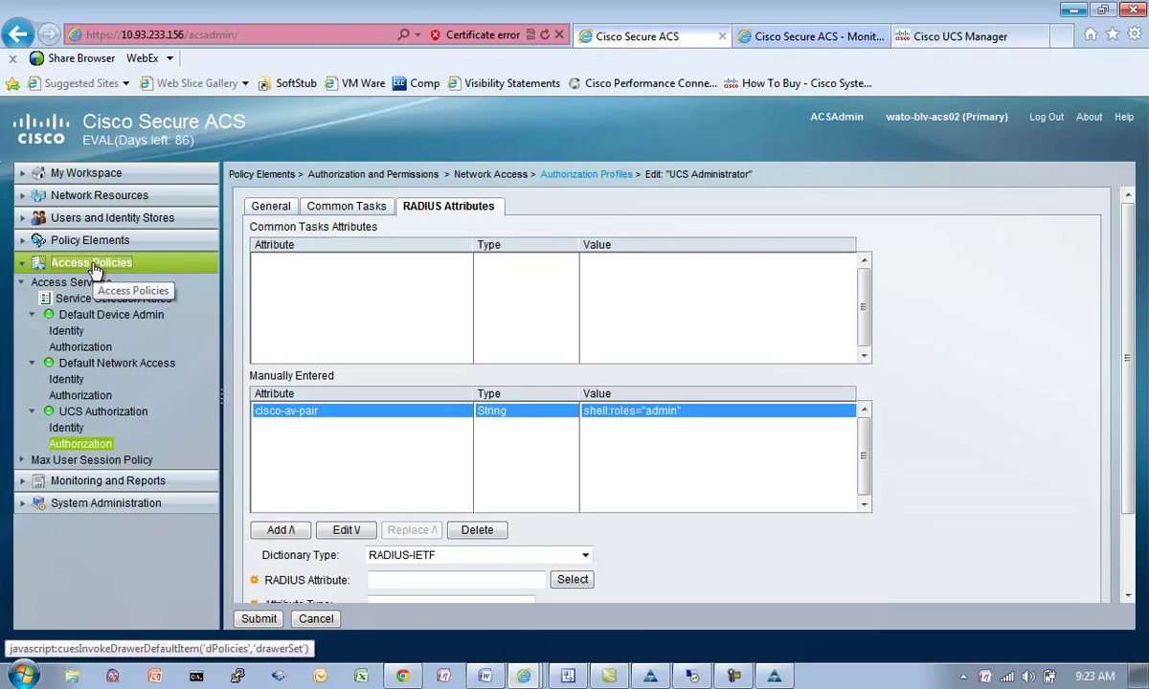
pyautogui.click(93, 285)
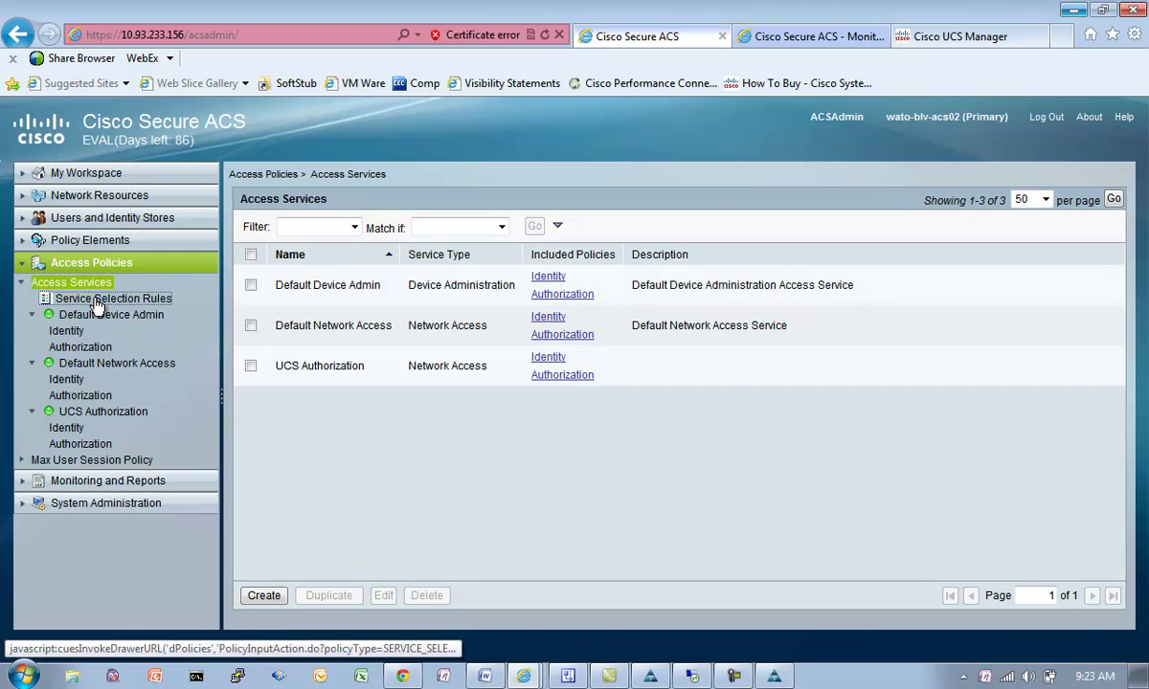
pyautogui.click(96, 301)
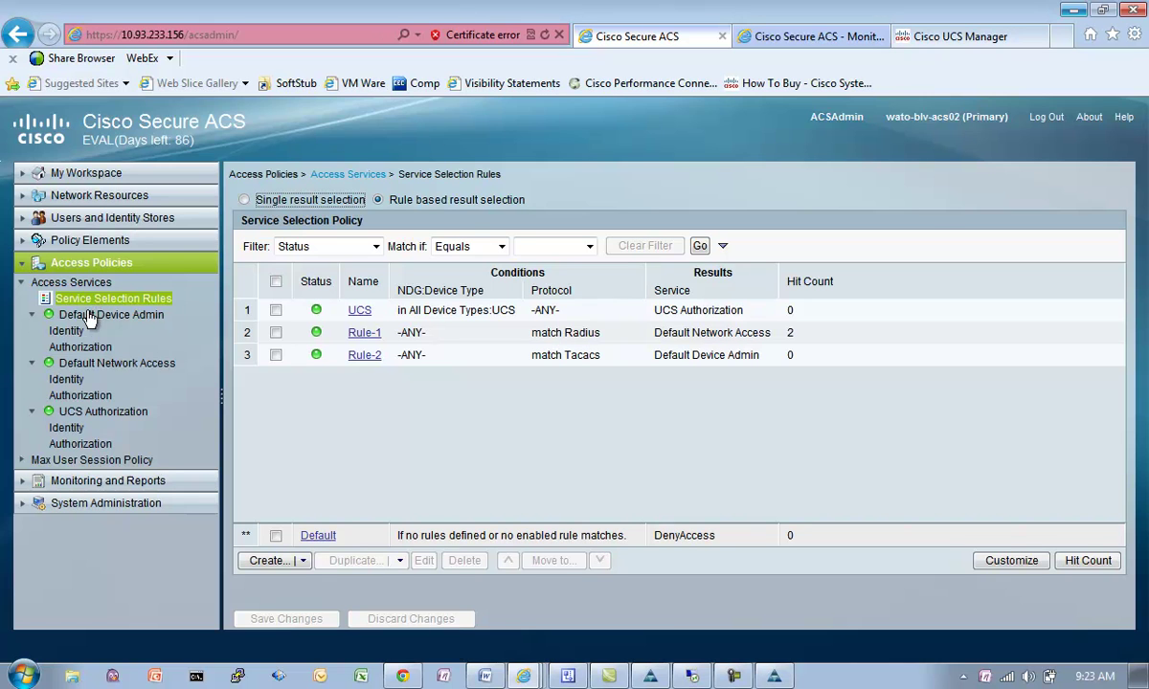
pyautogui.click(97, 413)
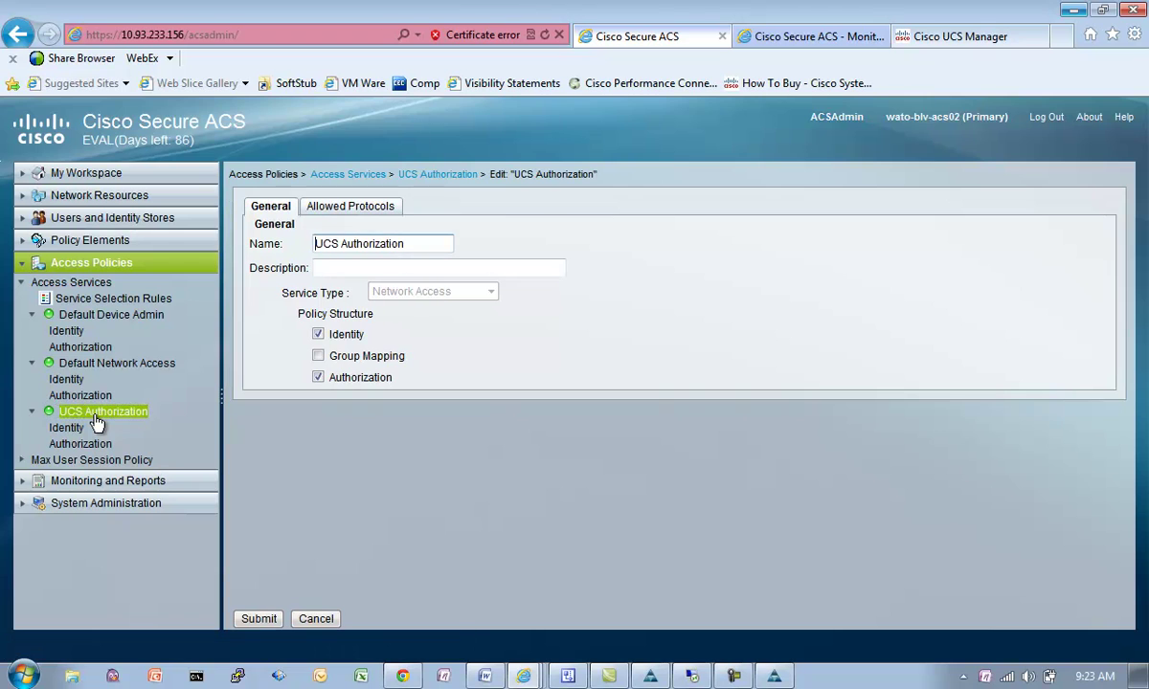
pyautogui.click(117, 302)
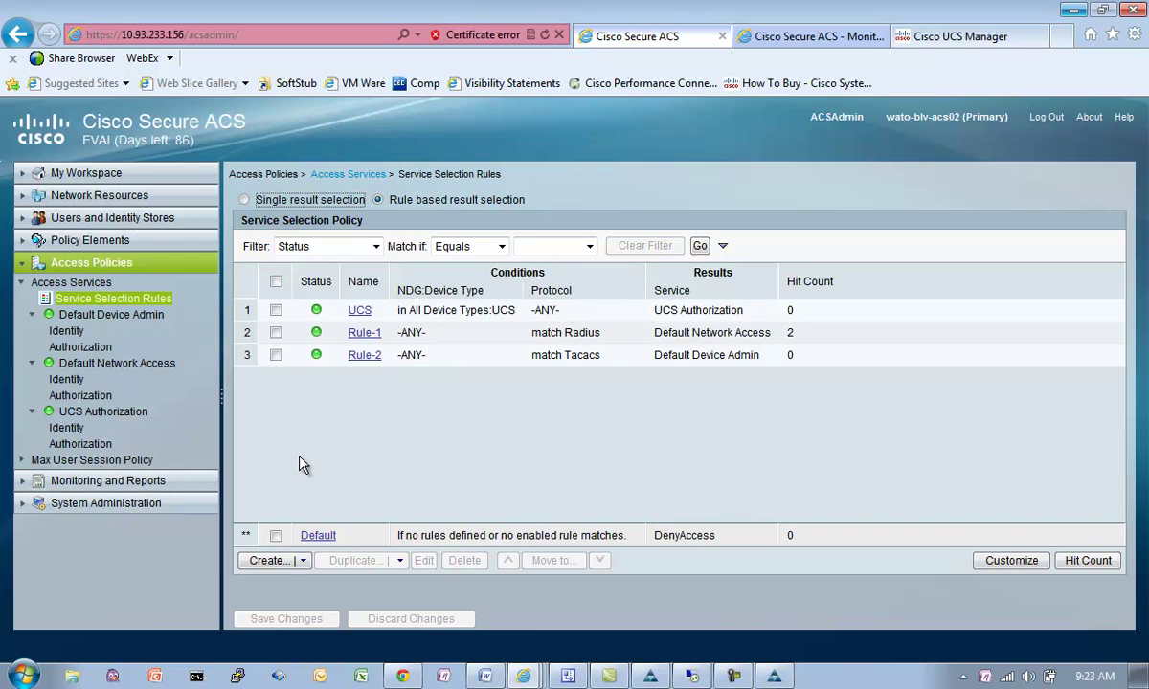
pyautogui.click(768, 42)
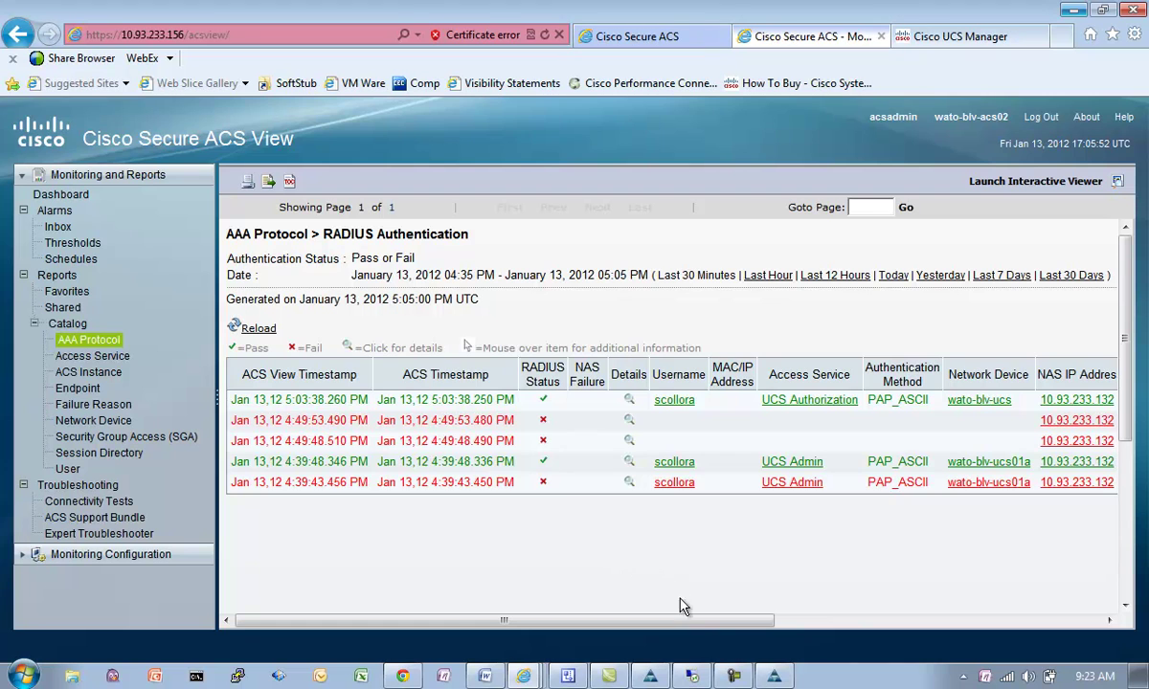
pyautogui.click(731, 678)
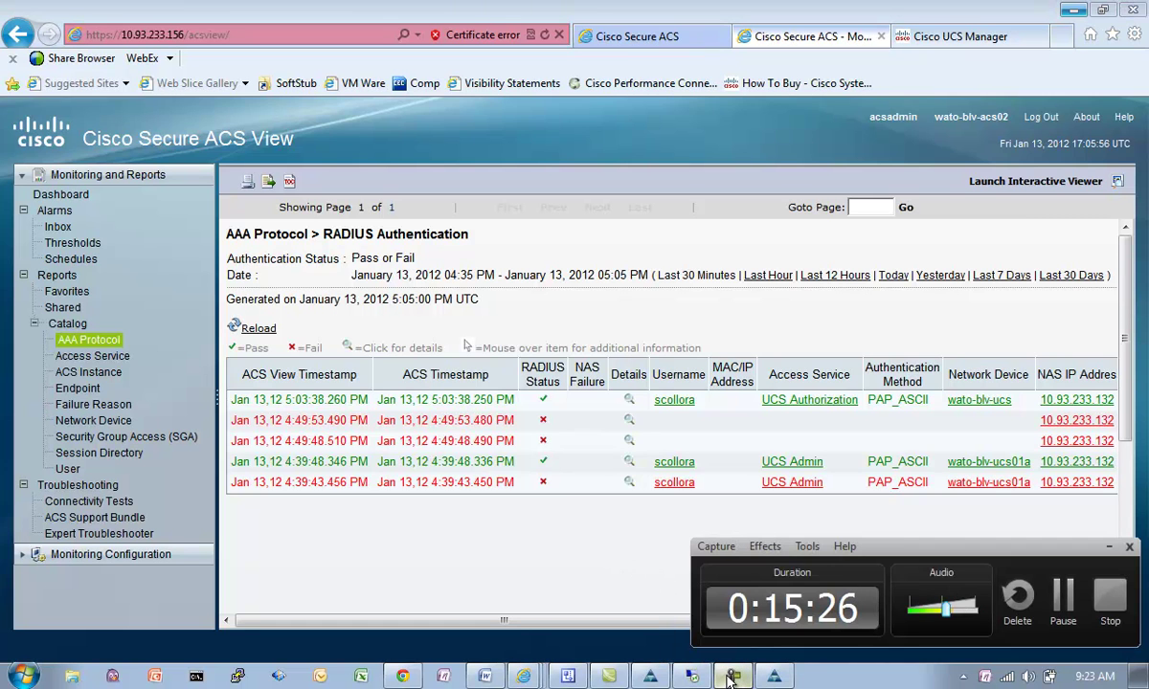